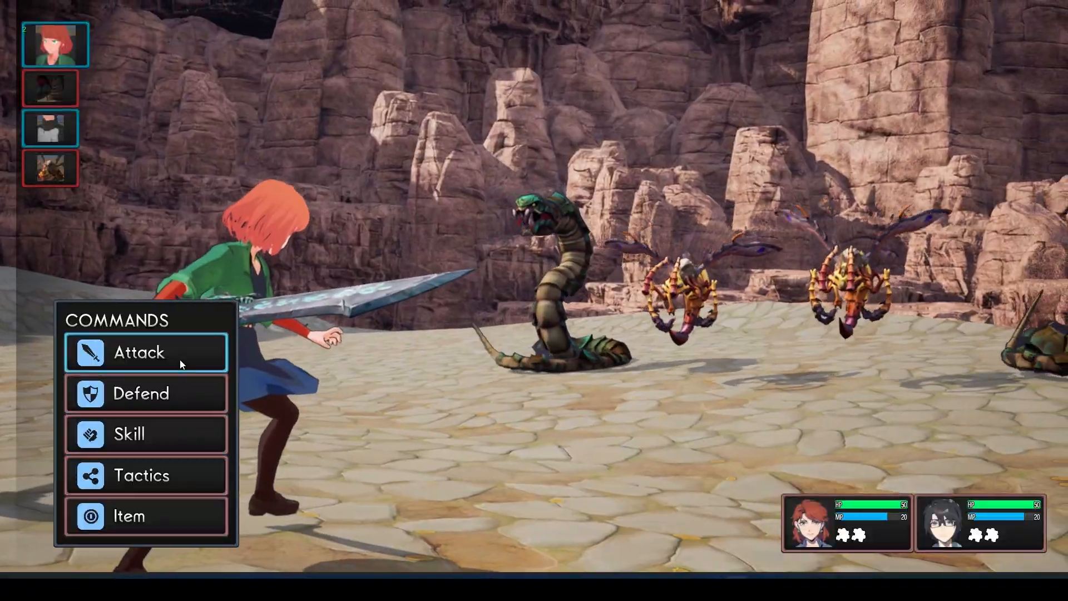
# Choose an enemy target for the Attack command and confirm it in the battle
pyautogui.press('Left')
pyautogui.press('Left')
pyautogui.press('Return')
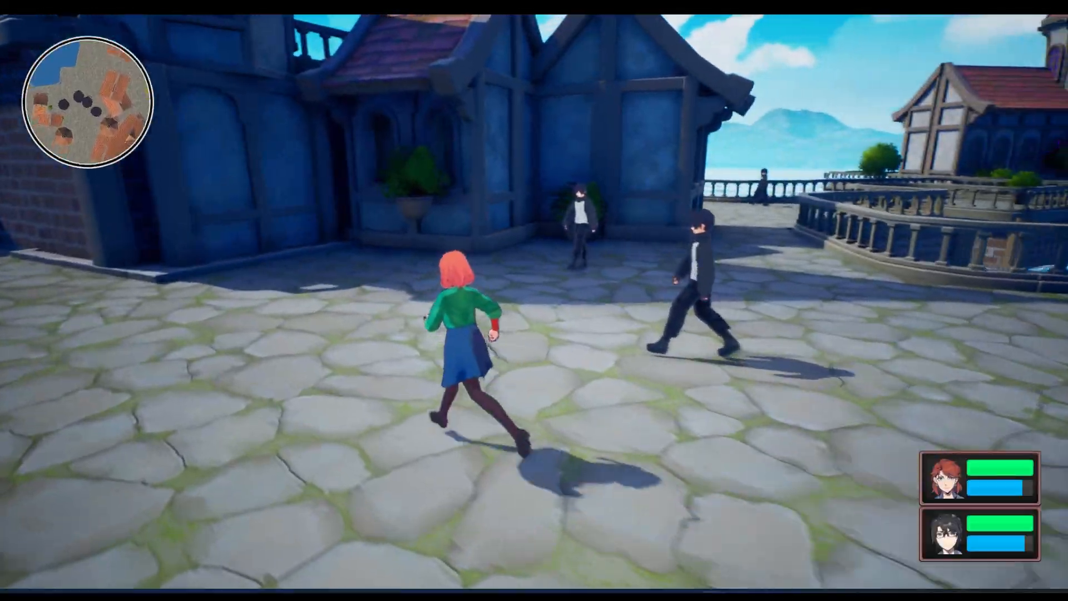
# Run the red-haired character through the town, past the houses and along the canal walkway
pyautogui.press('w')
pyautogui.press('w')
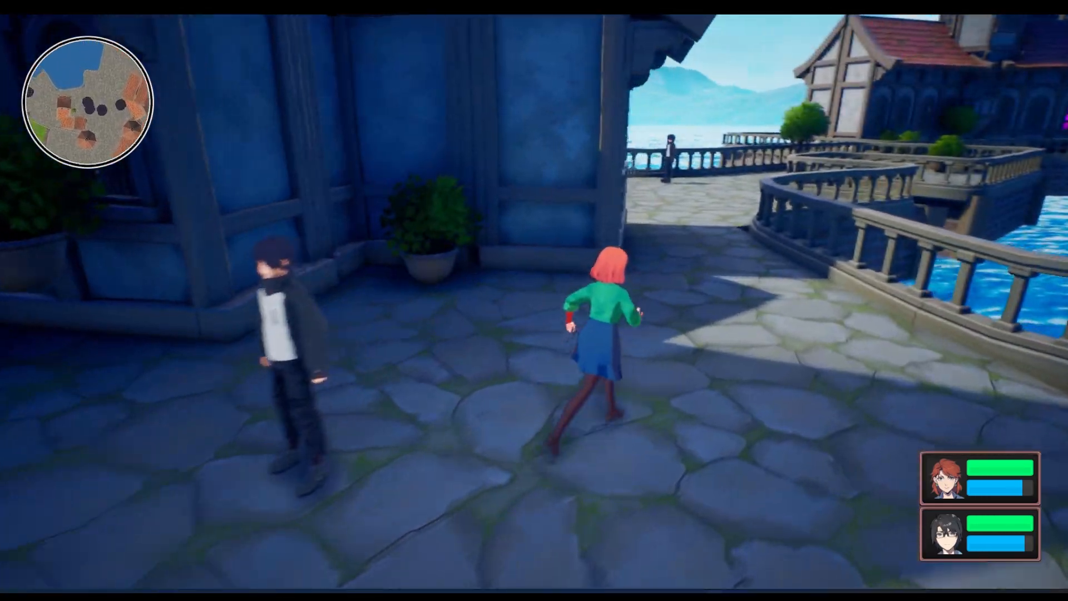
pyautogui.press('w')
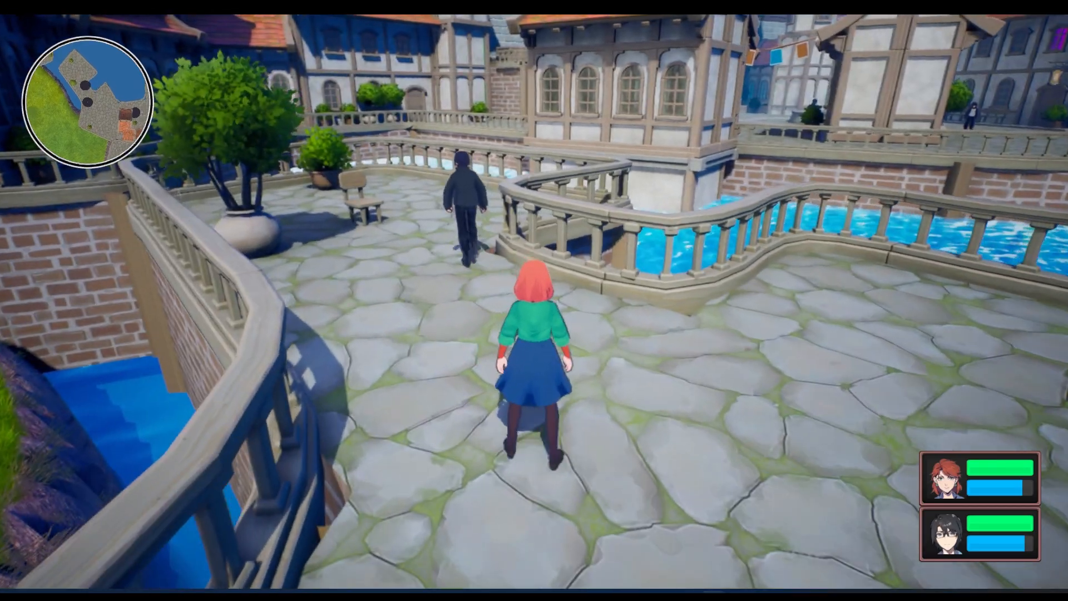
pyautogui.press('w')
pyautogui.press('w')
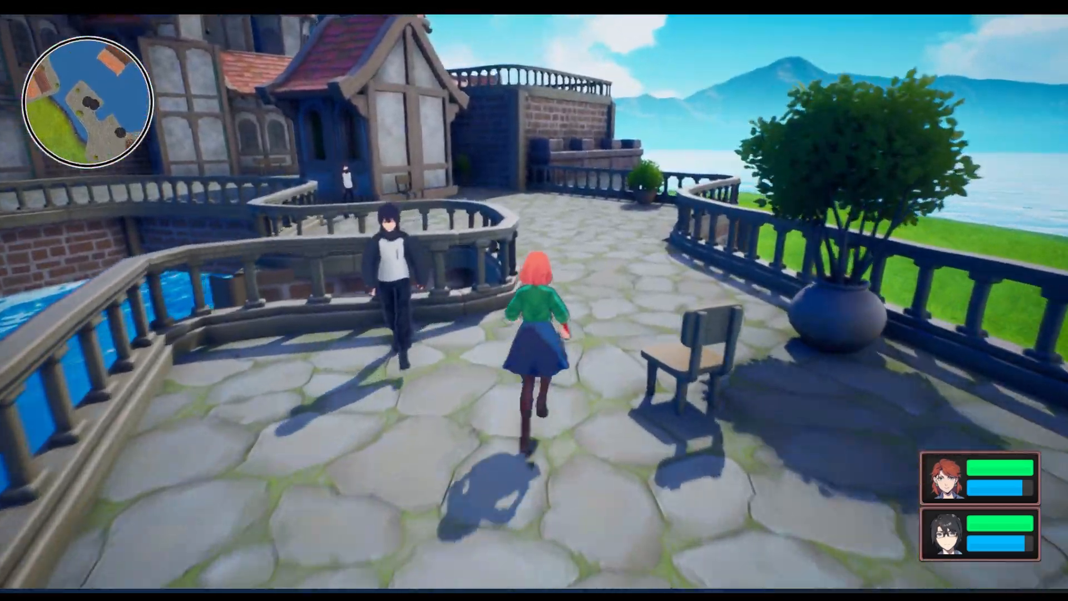
pyautogui.press('w')
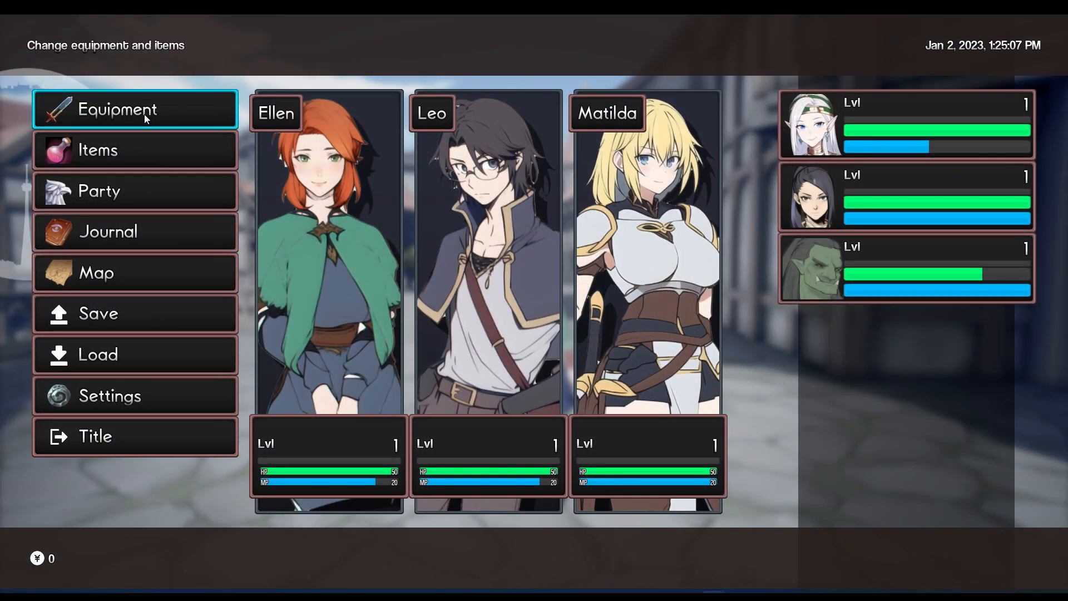
# Open the equipment screen and look through the equipment and stats of the different party members
pyautogui.click(147, 122)
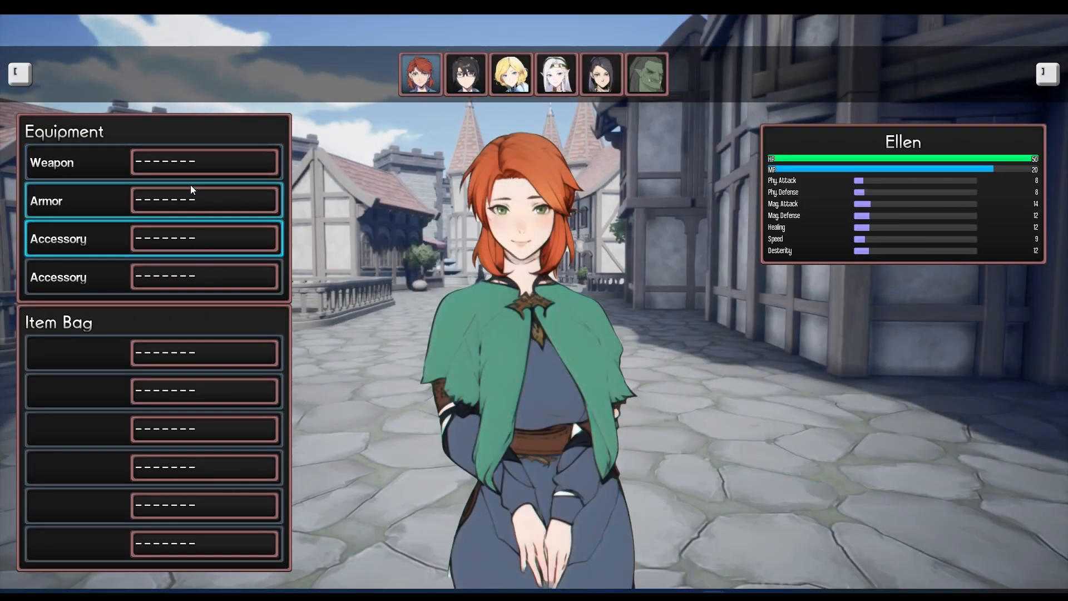
pyautogui.click(466, 74)
pyautogui.click(526, 64)
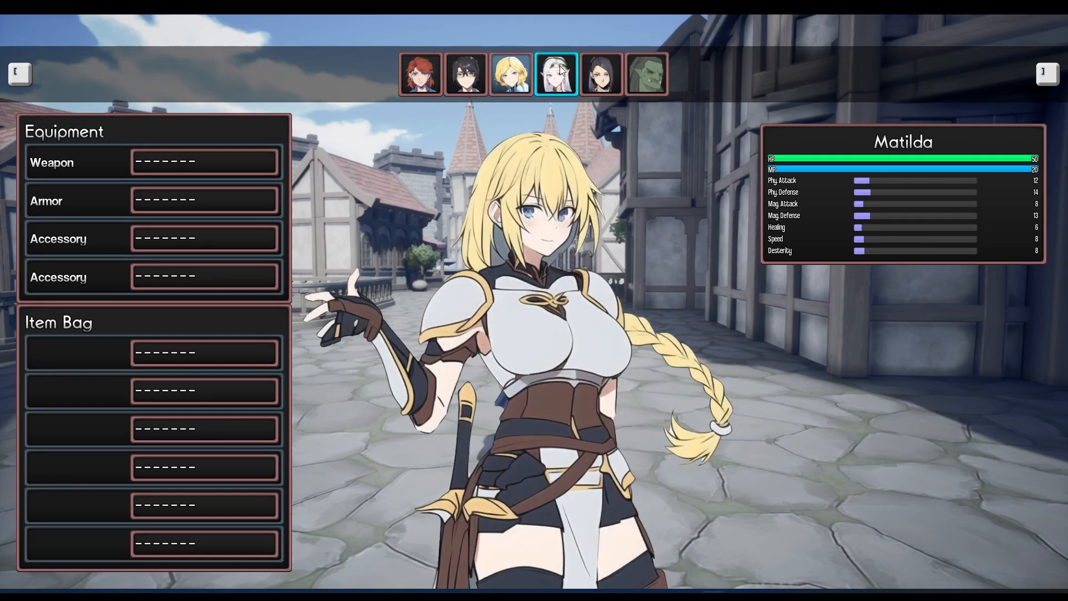
pyautogui.click(559, 65)
pyautogui.click(604, 66)
pyautogui.click(472, 81)
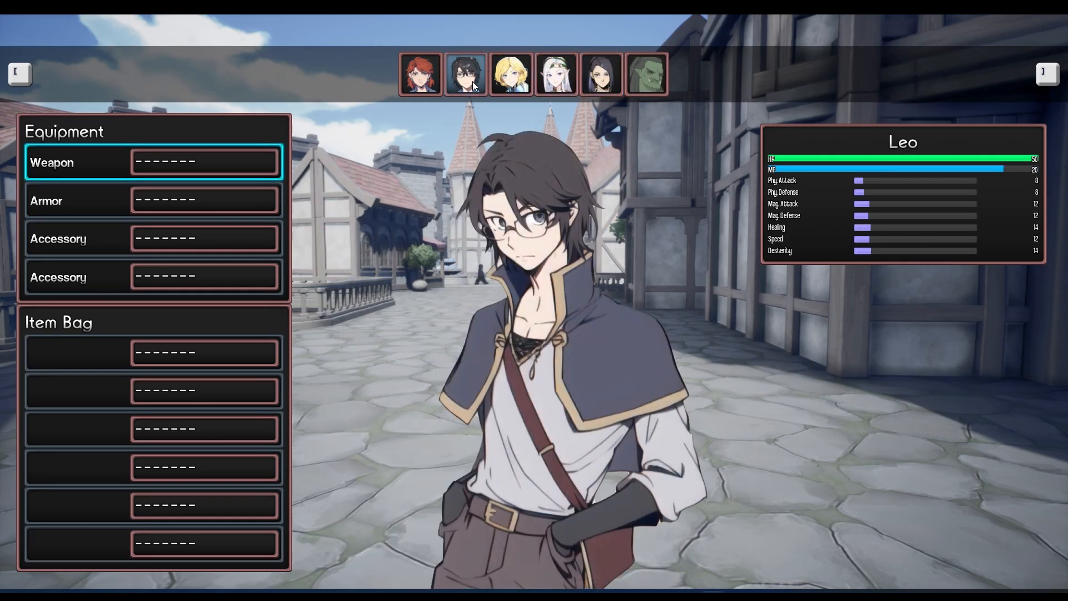
pyautogui.click(592, 61)
pyautogui.click(449, 73)
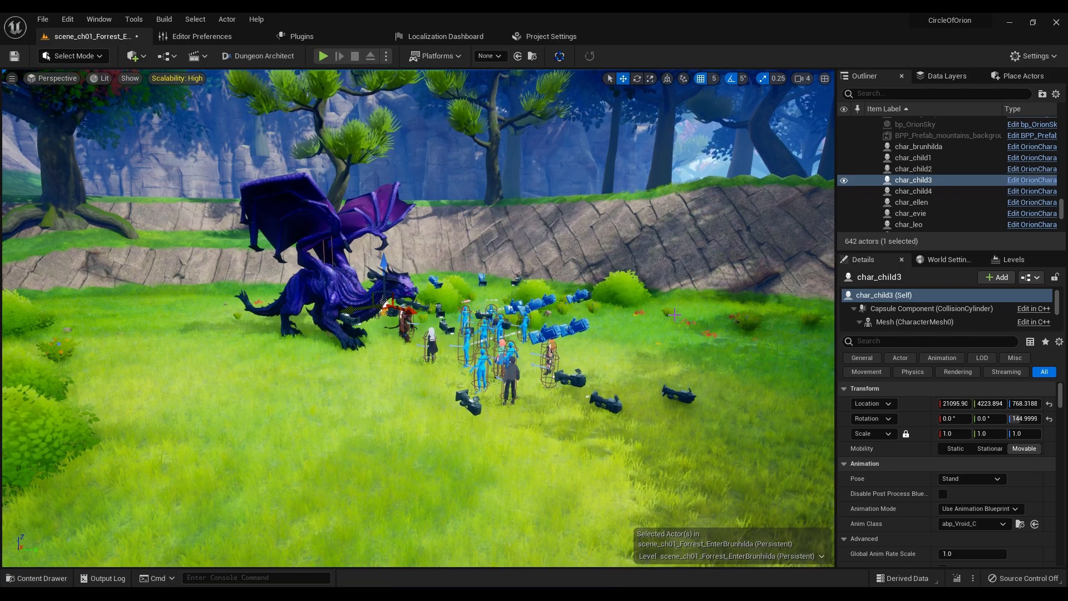
# Look around the characters and dragon in the forest scene, with game view on and the viewport in full screen
pyautogui.moveTo(545, 296); pyautogui.dragTo(334, 306, button='right')
pyautogui.press('g')
pyautogui.press('g')
pyautogui.press('w')
pyautogui.press('d')
pyautogui.press('w')
pyautogui.press('s')
pyautogui.press('w')
pyautogui.press('s')
pyautogui.press('F11')
pyautogui.moveTo(540, 294); pyautogui.dragTo(568, 328, button='right')
pyautogui.press('w')
pyautogui.press('s')
pyautogui.press('w')
pyautogui.press('s')
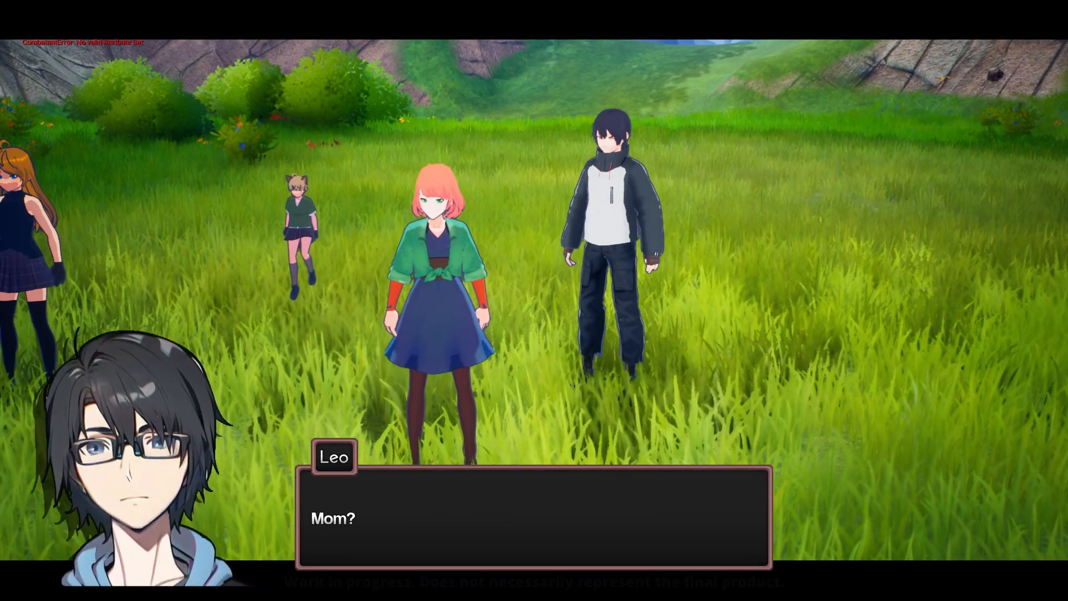
# Advance the cutscene dialogue between Leo and Ellen from "Mom?" past the line "That' won't be necessary."
pyautogui.click(1020, 474)
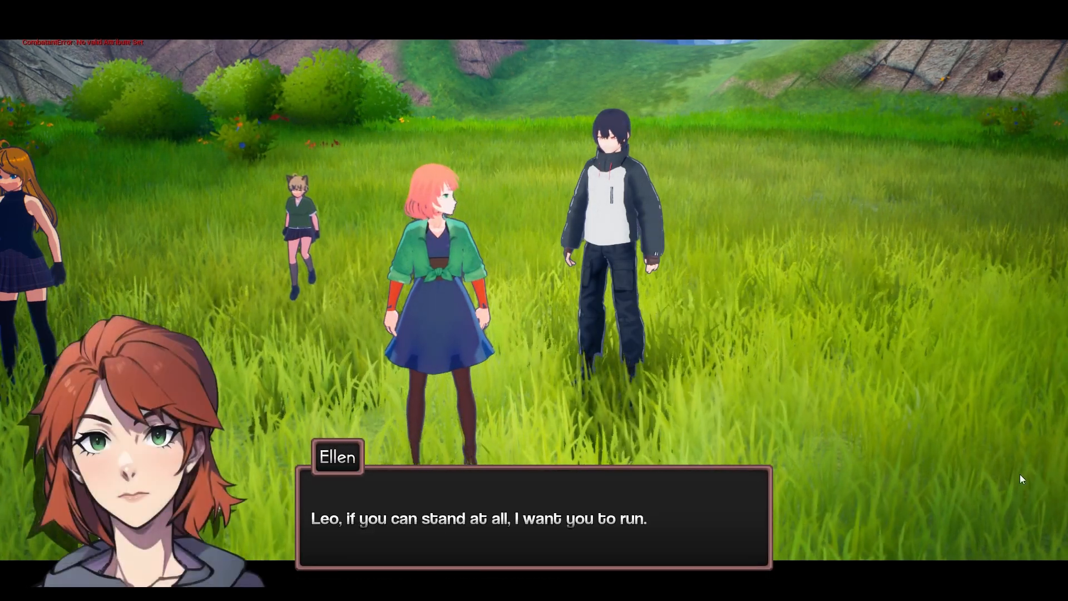
pyautogui.click(1037, 550)
pyautogui.click(1040, 582)
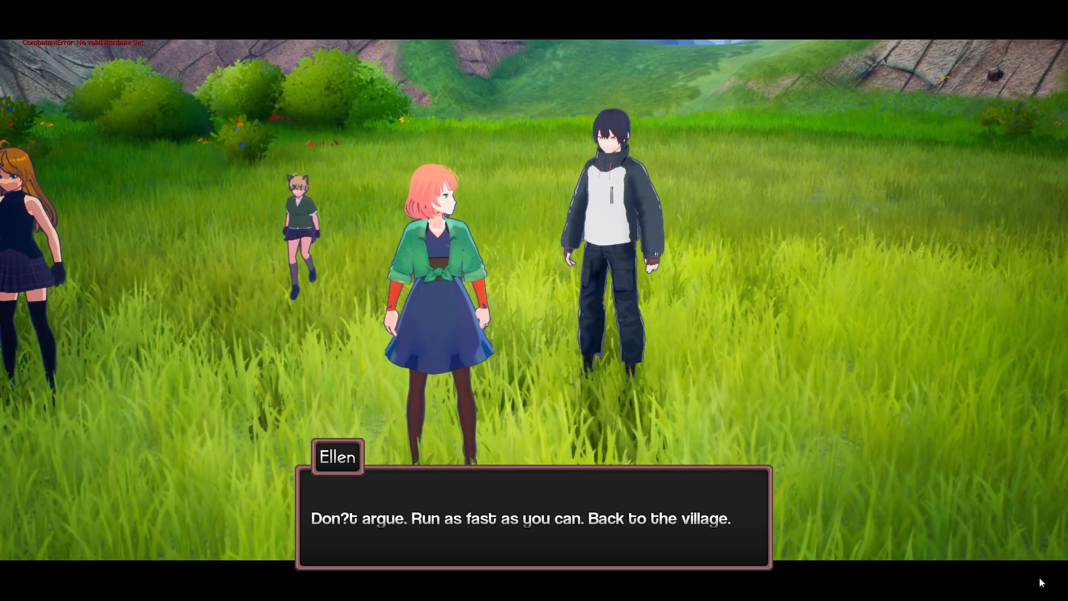
pyautogui.click(1042, 582)
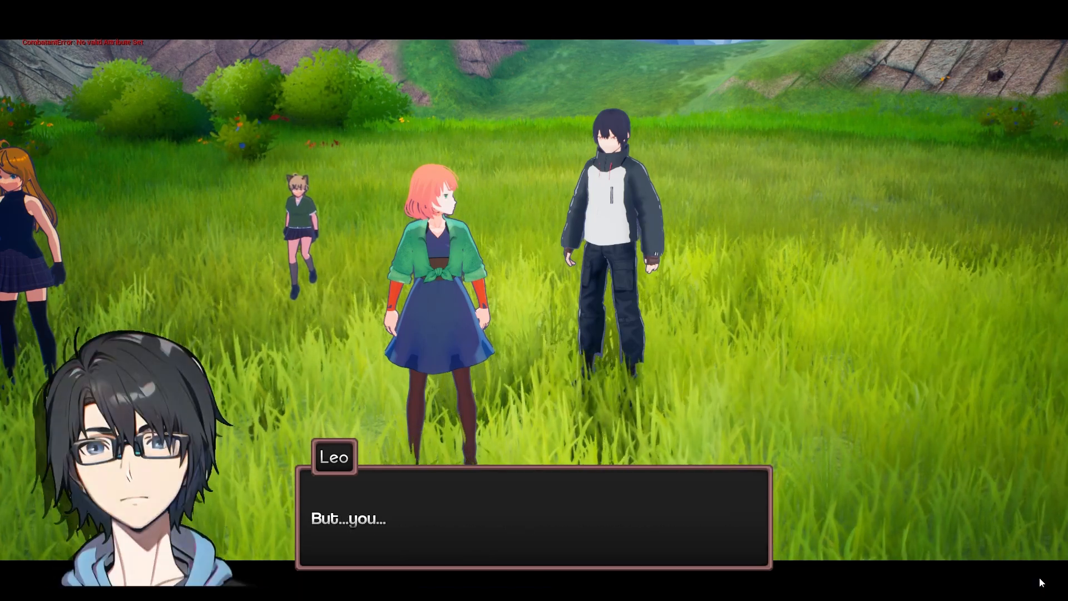
pyautogui.click(1042, 582)
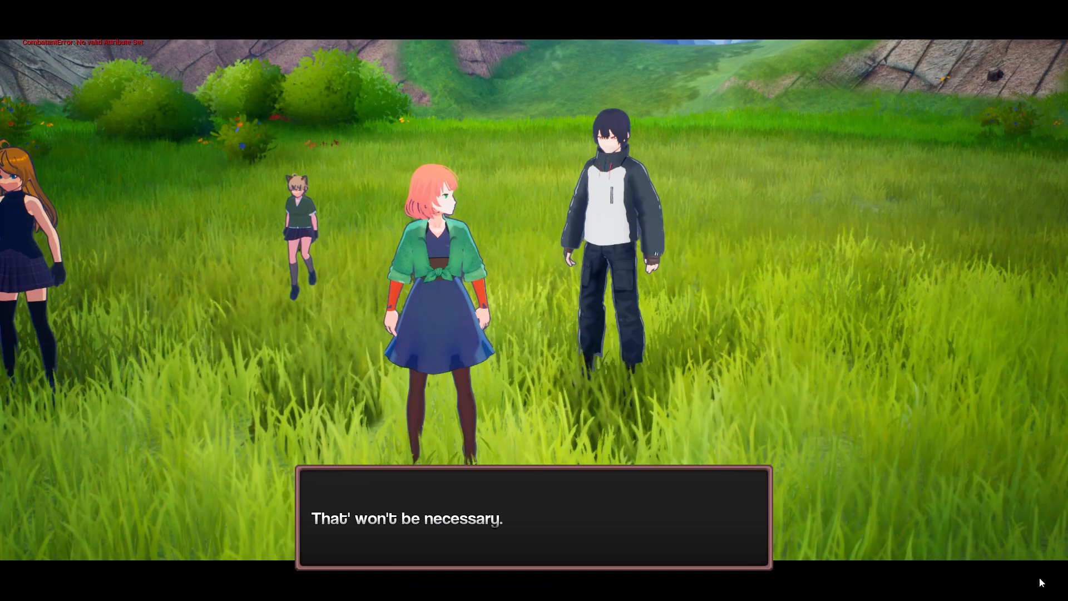
pyautogui.click(1041, 582)
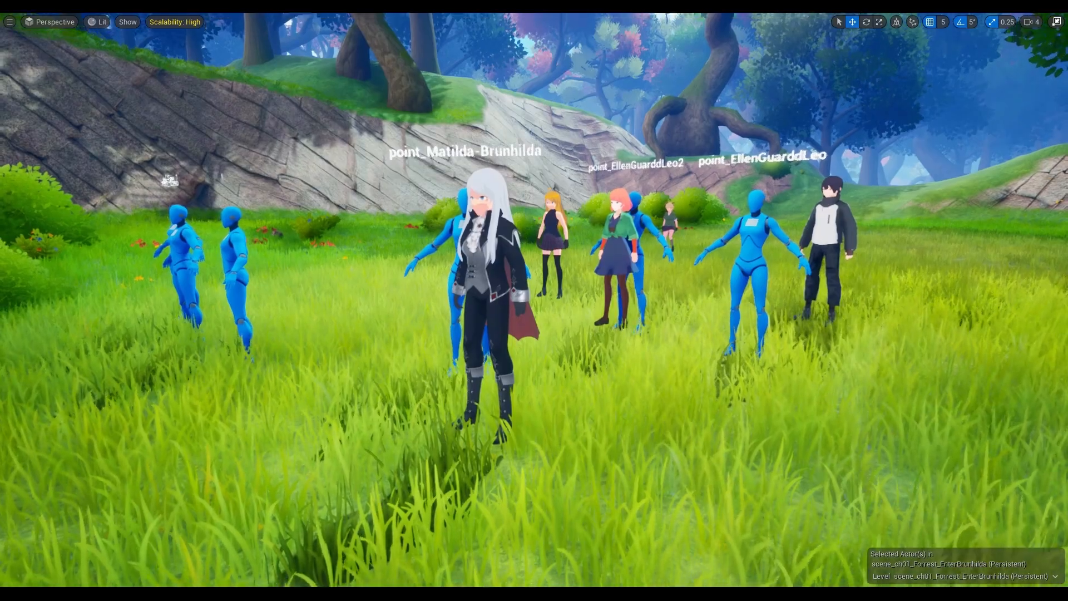
# Select the char_brunhilda character, examine the surrounding characters and dragon, and leave the full-screen viewport
pyautogui.moveTo(544, 291); pyautogui.dragTo(217, 291, button='right')
pyautogui.click(509, 291)
pyautogui.press('d')
pyautogui.press('w')
pyautogui.press('d')
pyautogui.moveTo(593, 356); pyautogui.dragTo(334, 379, button='right')
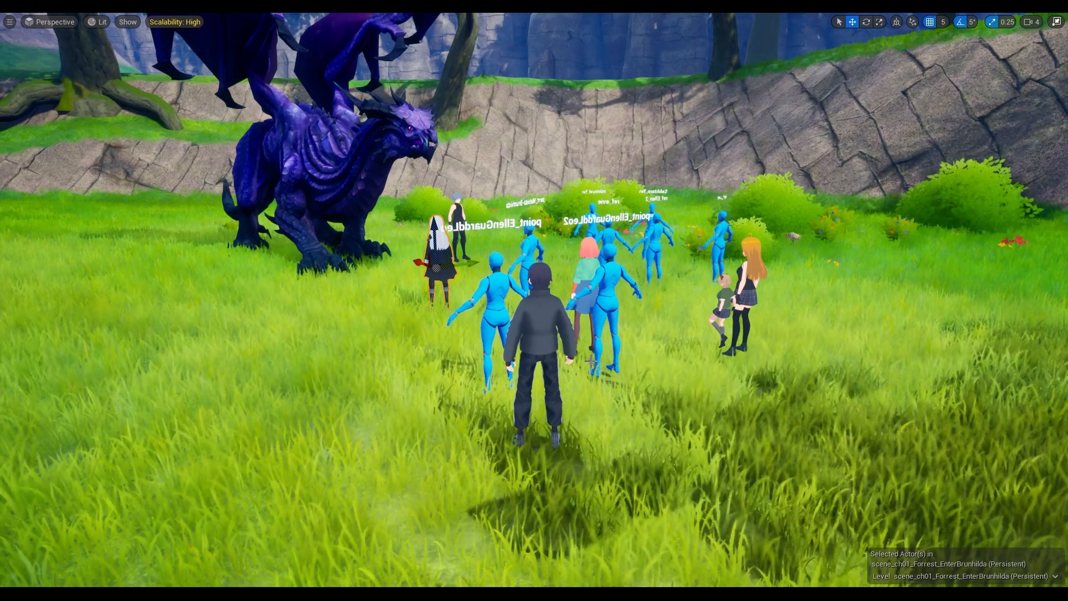
pyautogui.press('a')
pyautogui.moveTo(590, 361); pyautogui.dragTo(751, 334, button='right')
pyautogui.press('F11')
pyautogui.moveTo(591, 361); pyautogui.dragTo(576, 384, button='right')
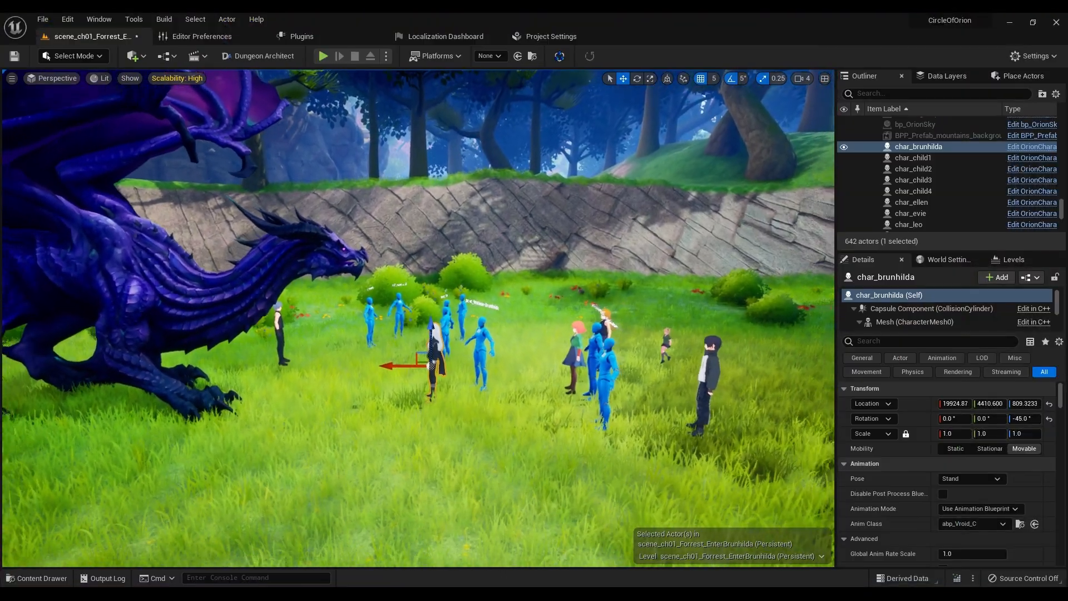
# Open the forrest_Brunhilda folder inside the dlg folder of Chapter_01 Content in the plugin content
pyautogui.scroll(-3, 599, 329)
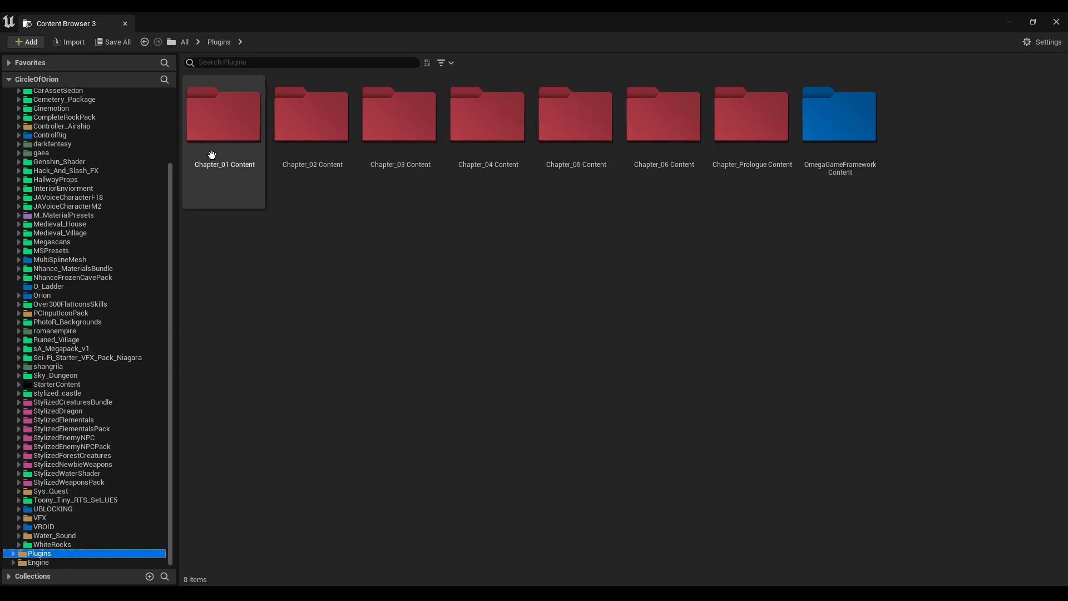
pyautogui.click(235, 151)
pyautogui.doubleClick(234, 152)
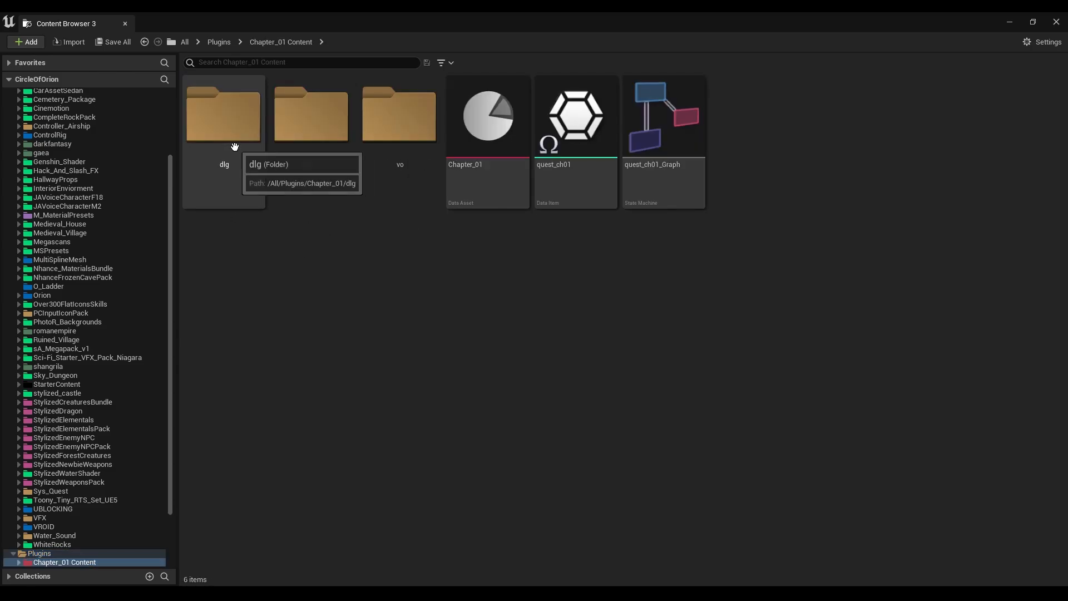
pyautogui.doubleClick(234, 146)
pyautogui.click(235, 148)
pyautogui.click(305, 130)
pyautogui.click(456, 150)
pyautogui.click(732, 443)
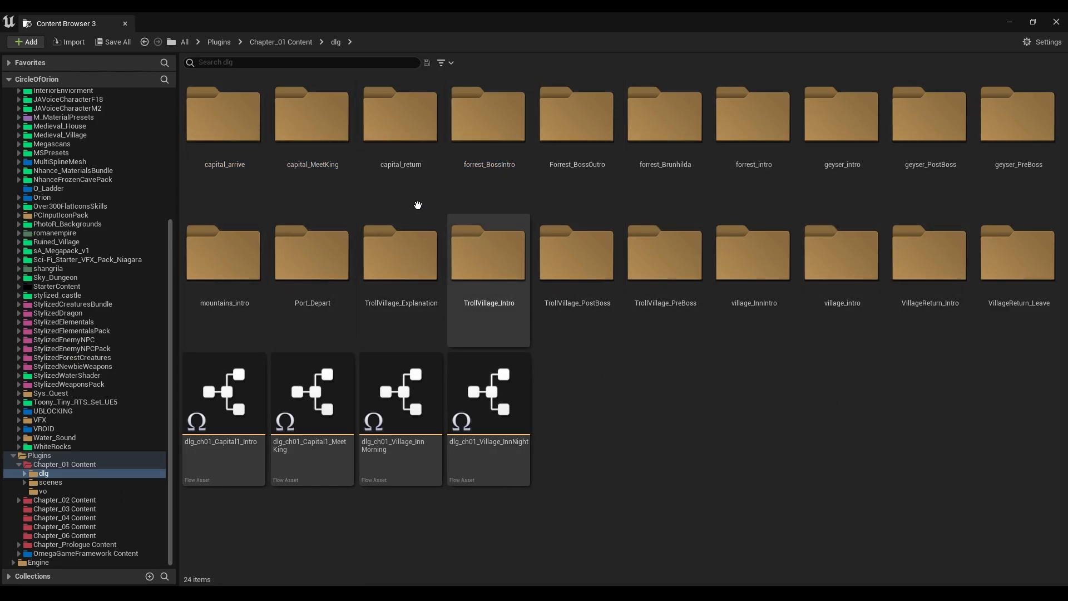
pyautogui.doubleClick(656, 139)
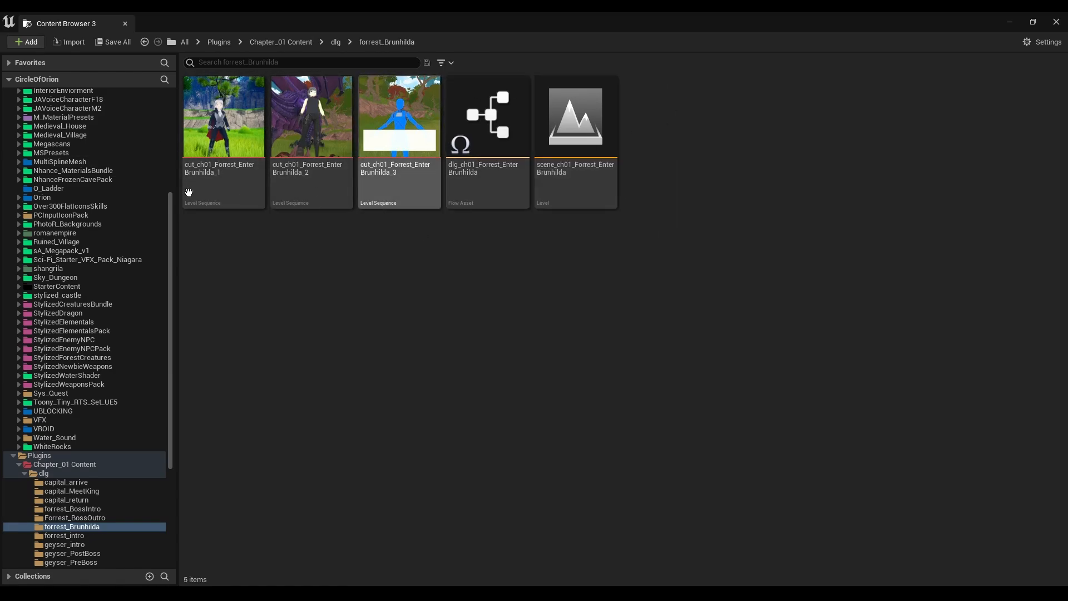
# Examine the cutscene sequences, dialogue flow asset and level in the folder, along with the forest scene itself
pyautogui.click(400, 178)
pyautogui.click(525, 263)
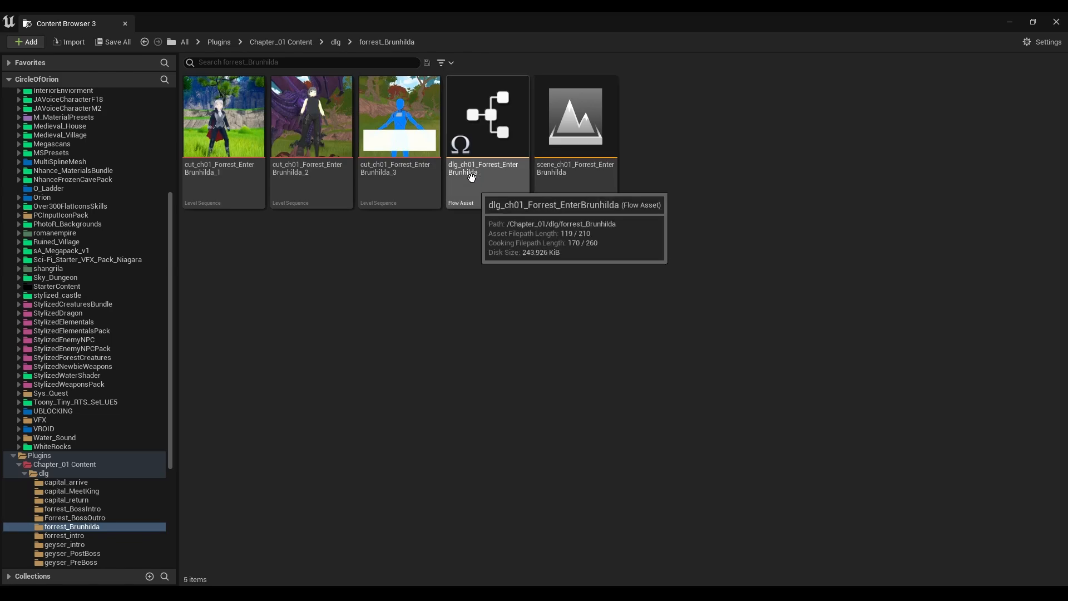
pyautogui.click(596, 182)
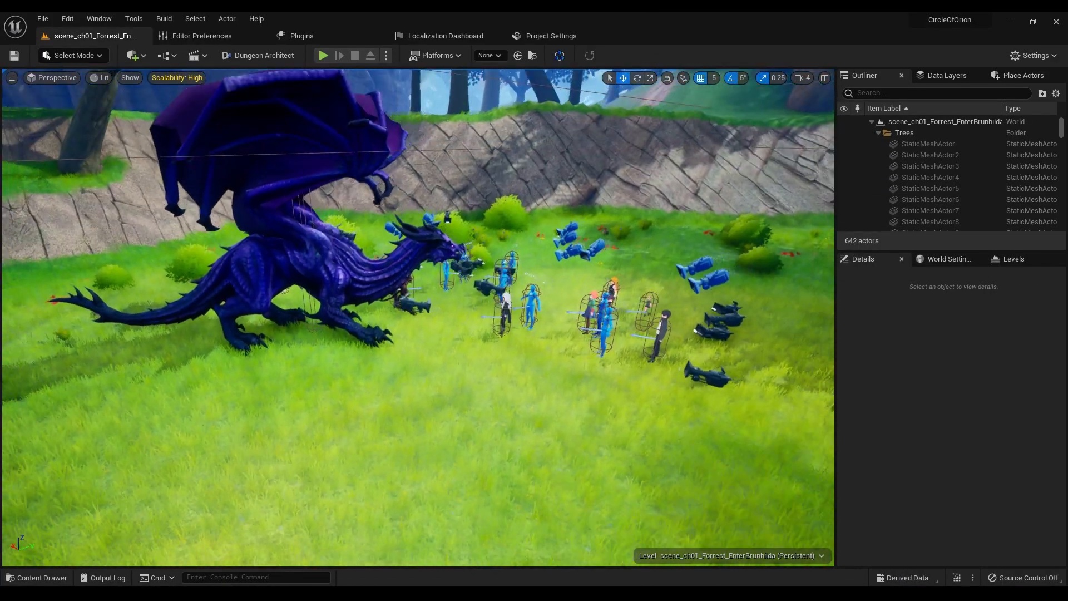
pyautogui.moveTo(418, 318); pyautogui.dragTo(490, 281, button='right')
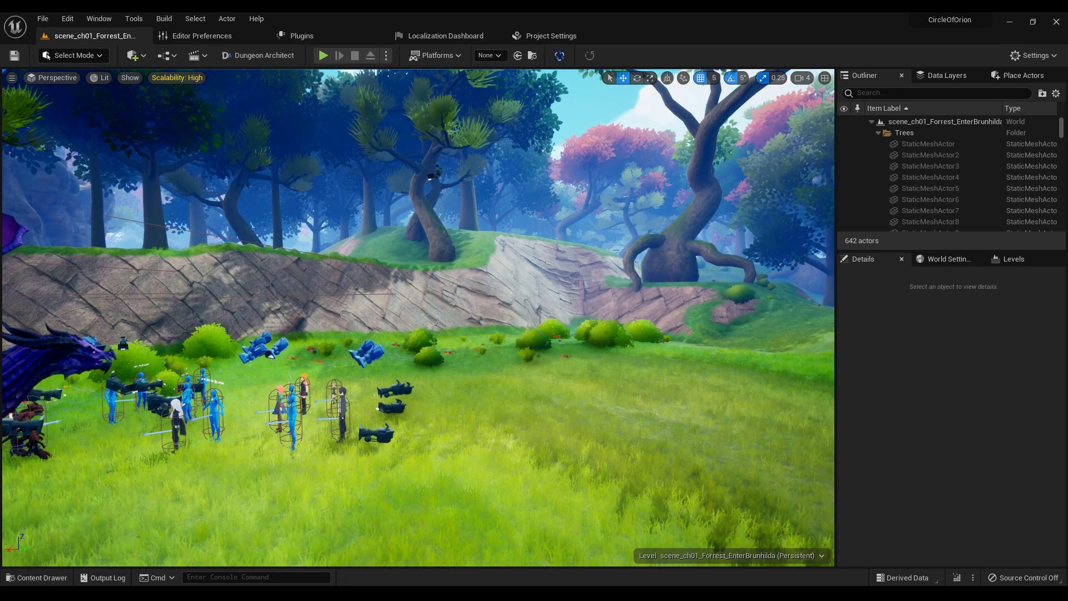
# Survey the dialogue flow graph for the Brunhilda scene, including its Scene Change and Children walk to brunhilda sections
pyautogui.moveTo(849, 405); pyautogui.dragTo(532, 12)
pyautogui.moveTo(387, 175); pyautogui.dragTo(550, 262, button='right')
pyautogui.scroll(4, 511, 253)
pyautogui.scroll(-4, 540, 288)
pyautogui.moveTo(587, 326); pyautogui.dragTo(369, 174, button='right')
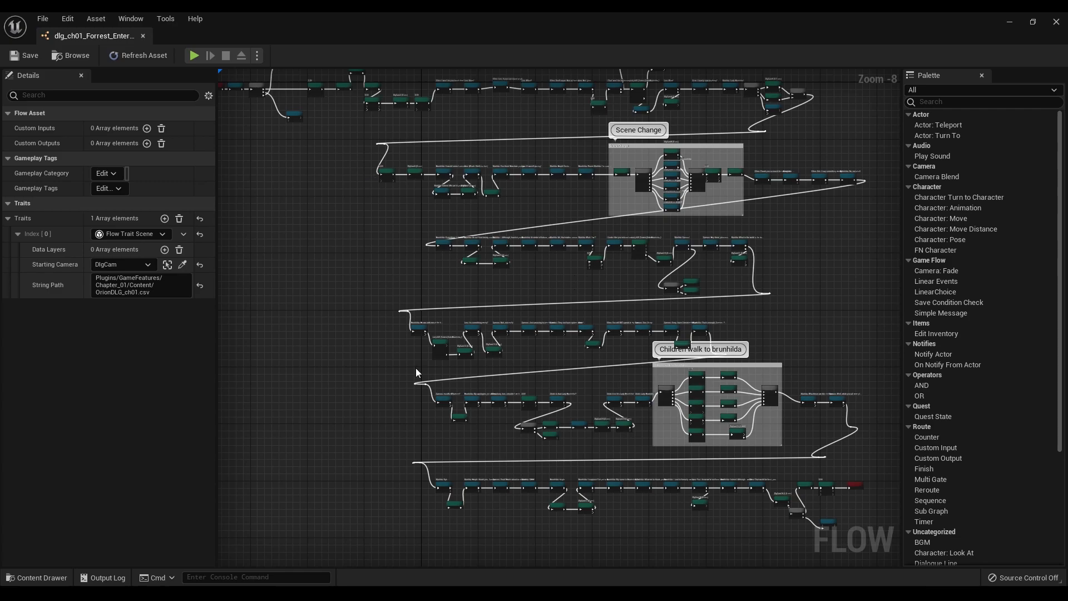
pyautogui.moveTo(422, 205); pyautogui.dragTo(629, 394, button='right')
pyautogui.scroll(6, 488, 342)
pyautogui.moveTo(493, 337)
pyautogui.mouseDown(button='right')
pyautogui.moveTo(588, 379)
pyautogui.moveTo(653, 451)
pyautogui.moveTo(484, 339)
pyautogui.mouseUp(button='right')
pyautogui.scroll(-4, 653, 450)
pyautogui.moveTo(761, 445); pyautogui.dragTo(627, 331, button='right')
pyautogui.moveTo(700, 347); pyautogui.dragTo(481, 228, button='right')
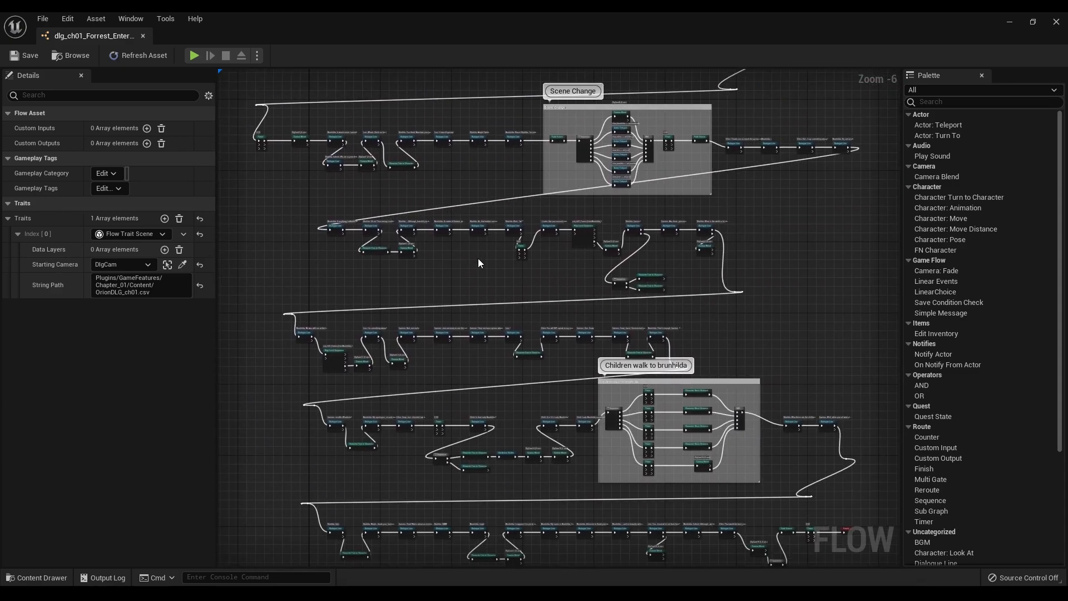
pyautogui.moveTo(415, 351); pyautogui.dragTo(403, 70, button='right')
pyautogui.moveTo(491, 234); pyautogui.dragTo(602, 346, button='right')
pyautogui.scroll(2, 604, 370)
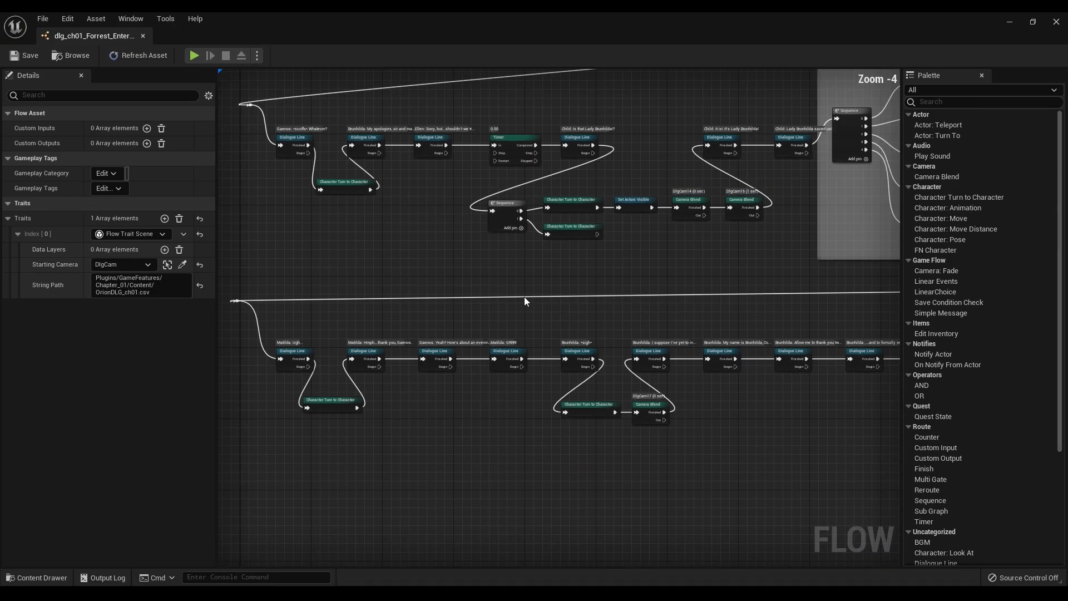
pyautogui.moveTo(524, 298); pyautogui.dragTo(474, 232, button='right')
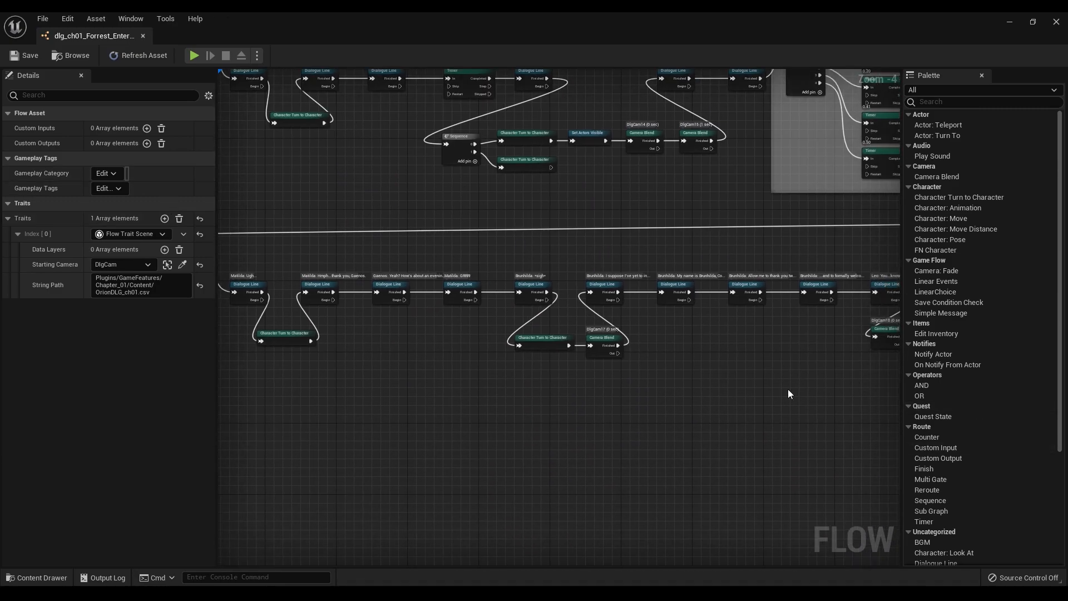
# Inspect Brunhilda's consecutive Dialogue Line nodes "My name is Brunhilda" and "Allow me to thank you two" in the graph's last row
pyautogui.moveTo(788, 390); pyautogui.dragTo(612, 390, button='right')
pyautogui.scroll(2, 524, 334)
pyautogui.click(490, 261)
pyautogui.click(593, 262)
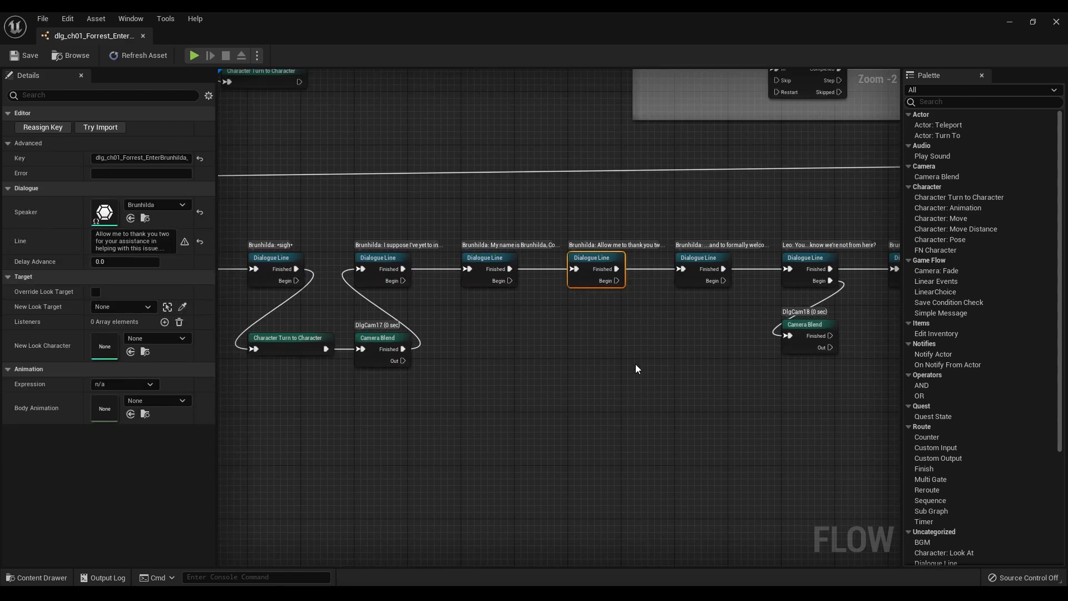
pyautogui.click(568, 320)
# Look back over the rows of the dialogue graph up to its Start node
pyautogui.moveTo(248, 77); pyautogui.dragTo(621, 412, button='right')
pyautogui.scroll(-6, 621, 411)
pyautogui.moveTo(390, 183); pyautogui.dragTo(528, 455, button='right')
pyautogui.scroll(2, 528, 455)
pyautogui.moveTo(542, 385); pyautogui.dragTo(367, 247, button='right')
pyautogui.moveTo(646, 441); pyautogui.dragTo(484, 327, button='right')
pyautogui.moveTo(612, 367); pyautogui.dragTo(701, 408, button='right')
pyautogui.moveTo(300, 212); pyautogui.dragTo(432, 343, button='right')
pyautogui.scroll(4, 278, 225)
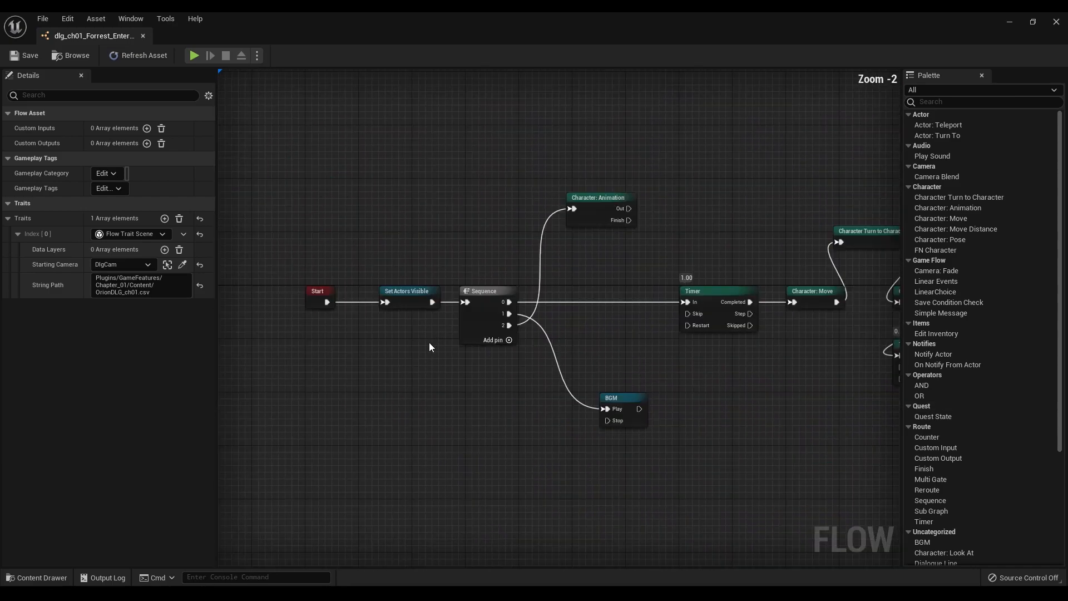
# Inspect the Set Actors Visible, Character: Animation and BGM nodes near the graph's start, nudging the BGM node slightly
pyautogui.click(406, 292)
pyautogui.moveTo(422, 285); pyautogui.dragTo(416, 253, button='right')
pyautogui.moveTo(580, 335); pyautogui.dragTo(463, 318, button='right')
pyautogui.moveTo(481, 315); pyautogui.dragTo(499, 221)
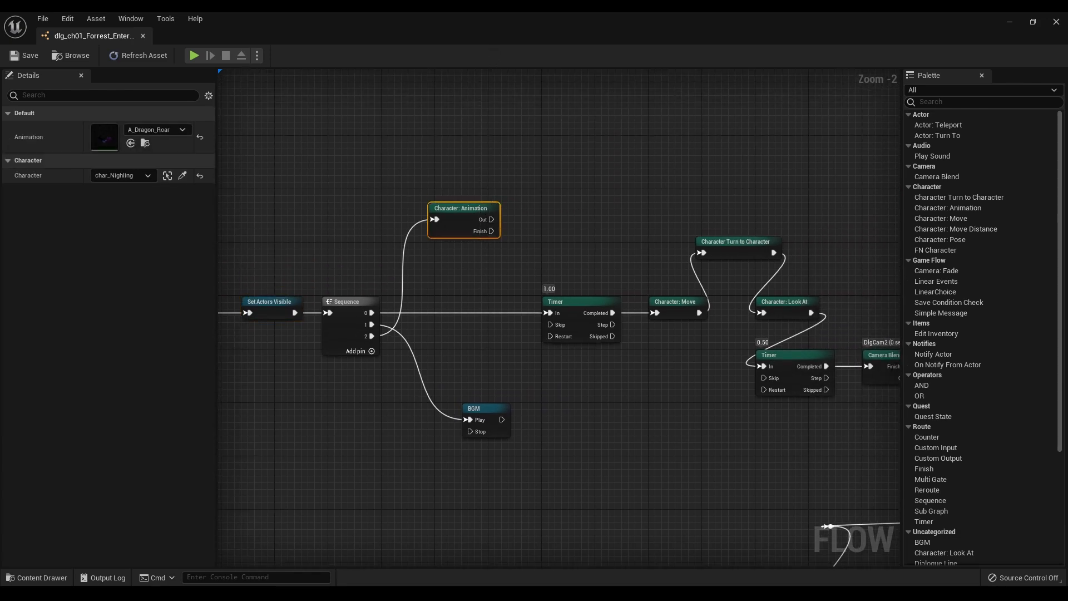
pyautogui.moveTo(507, 358); pyautogui.dragTo(462, 331, button='right')
pyautogui.moveTo(462, 400); pyautogui.dragTo(441, 396)
pyautogui.click(624, 424)
pyautogui.moveTo(602, 406); pyautogui.dragTo(494, 398, button='right')
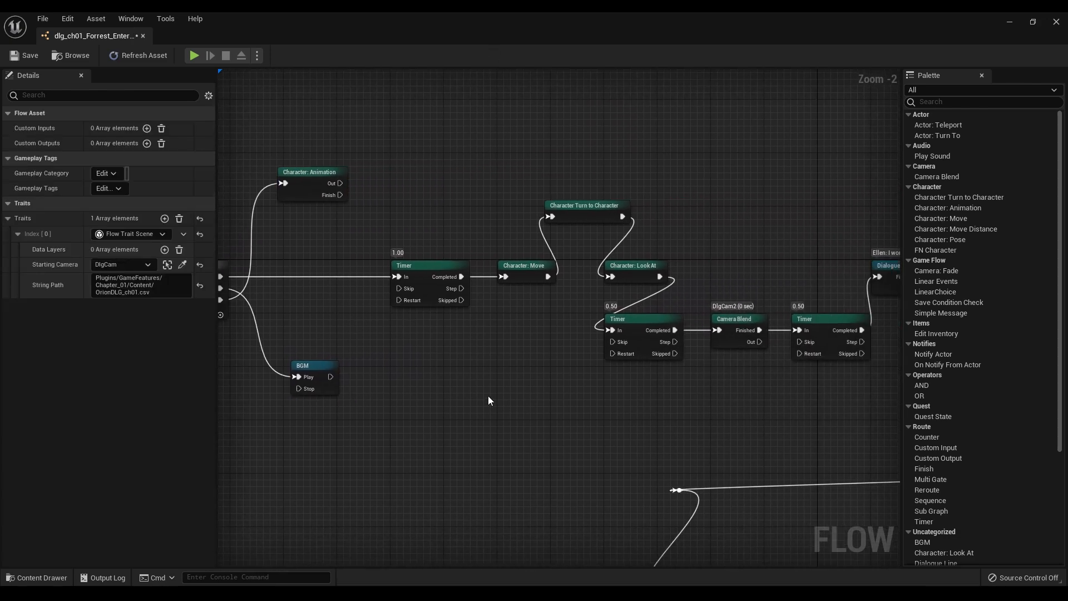
# Inspect the opening Timer, Character: Move and Character Turn to Character nodes and the Timer before the first dialogue line
pyautogui.click(445, 290)
pyautogui.moveTo(523, 307); pyautogui.dragTo(476, 305, button='right')
pyautogui.click(477, 267)
pyautogui.moveTo(528, 282); pyautogui.dragTo(480, 262, button='right')
pyautogui.click(504, 185)
pyautogui.moveTo(652, 207); pyautogui.dragTo(518, 182, button='right')
pyautogui.moveTo(685, 340); pyautogui.dragTo(527, 312, button='right')
pyautogui.click(408, 277)
# Inspect Ellen's lines "I won't let you touch him!" and "Leo, if you can stand at all", and the text of Leo's "What?!" line
pyautogui.click(481, 220)
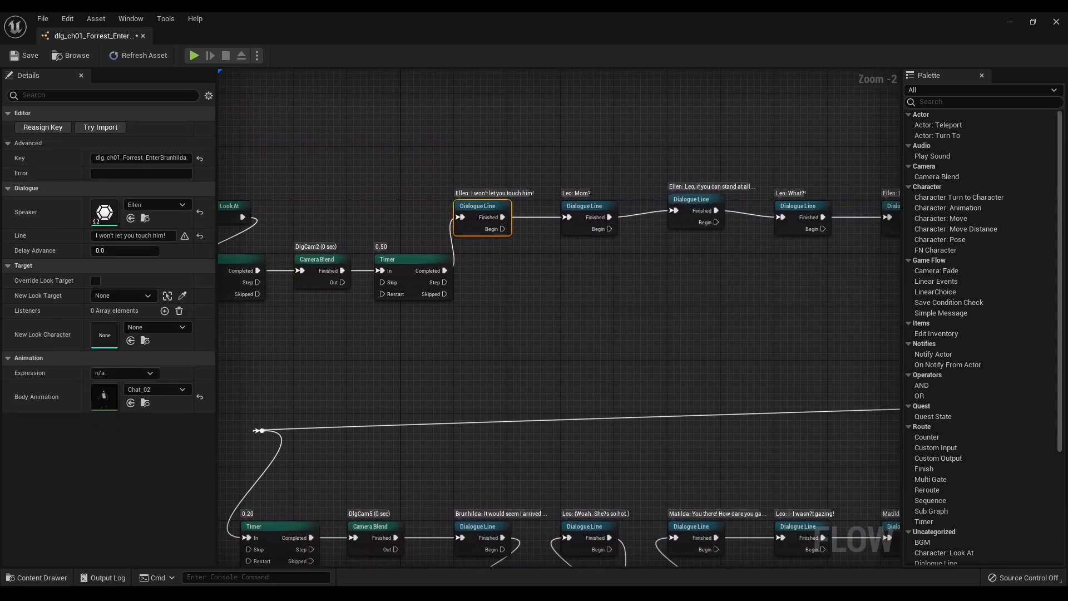
pyautogui.moveTo(696, 238); pyautogui.dragTo(491, 189, button='right')
pyautogui.click(490, 187)
pyautogui.click(609, 175)
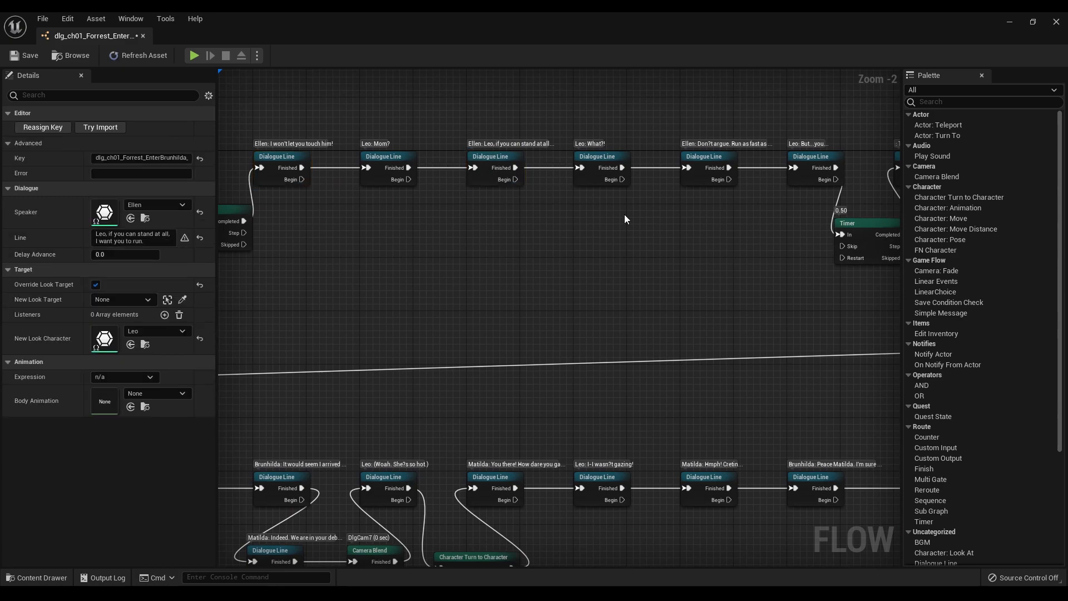
pyautogui.click(115, 237)
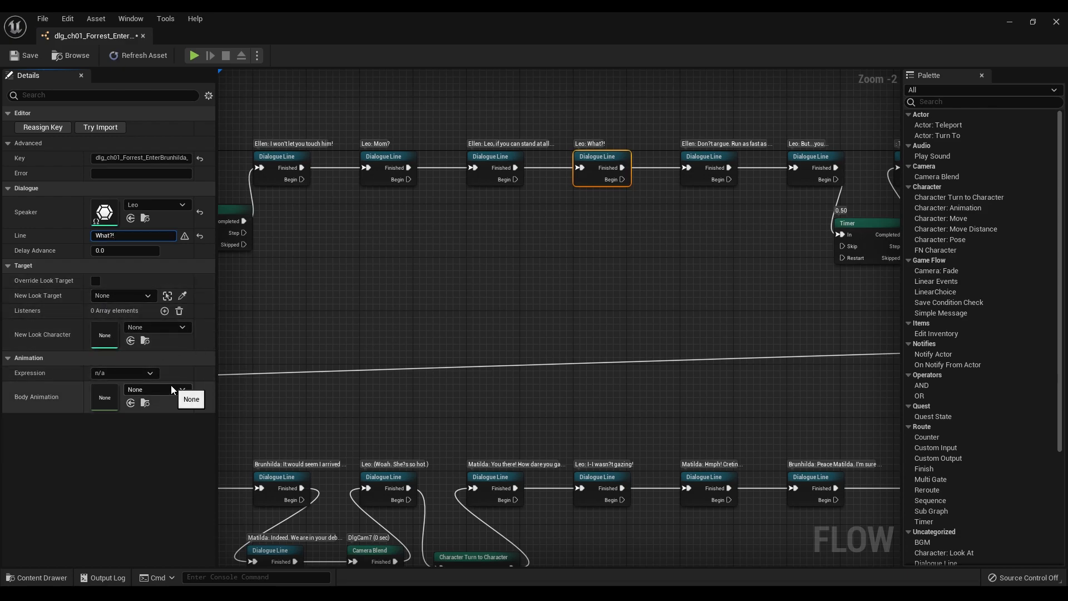
# Look along the lower dialogue rows, including the Camera Blend and Character Turn to Character nodes around Brunhilda's lines
pyautogui.scroll(-6, 410, 251)
pyautogui.moveTo(624, 266); pyautogui.dragTo(675, 211, button='right')
pyautogui.moveTo(631, 356); pyautogui.dragTo(634, 219, button='right')
pyautogui.moveTo(777, 496); pyautogui.dragTo(738, 415, button='right')
pyautogui.scroll(3, 737, 415)
pyautogui.moveTo(577, 379); pyautogui.dragTo(746, 407, button='right')
pyautogui.scroll(2, 718, 364)
pyautogui.moveTo(600, 359); pyautogui.dragTo(772, 457, button='right')
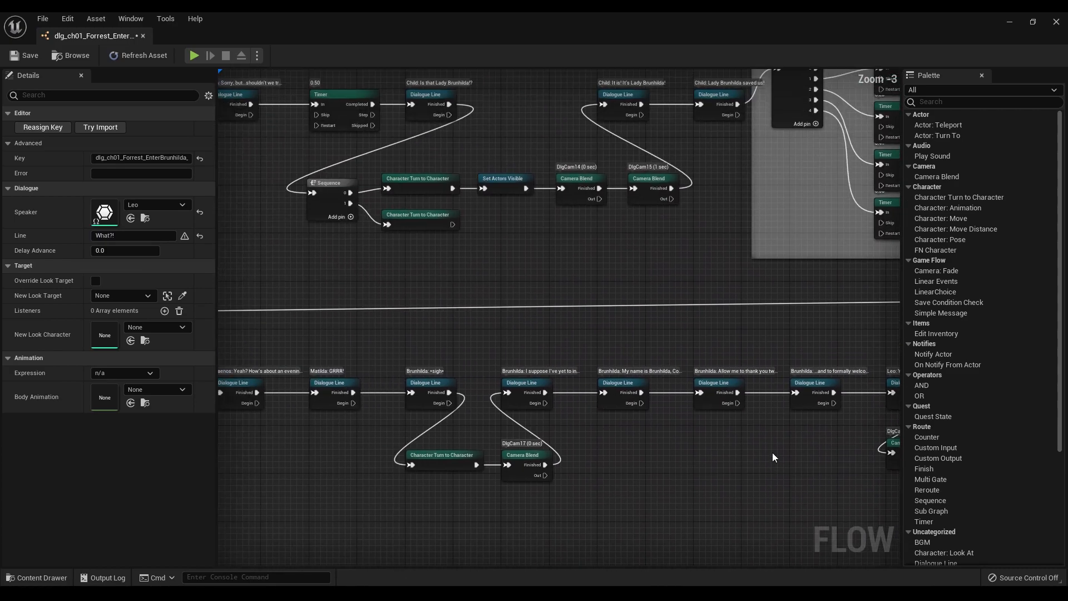
# Survey the whole dialogue graph, including the "Scene Change" and "Children walk to brunhilda" comment groups
pyautogui.scroll(-2, 760, 360)
pyautogui.moveTo(760, 360); pyautogui.dragTo(646, 437, button='right')
pyautogui.moveTo(666, 270); pyautogui.dragTo(624, 414, button='right')
pyautogui.scroll(-2, 597, 271)
pyautogui.moveTo(598, 271); pyautogui.dragTo(618, 293, button='right')
pyautogui.moveTo(701, 109); pyautogui.dragTo(774, 221, button='right')
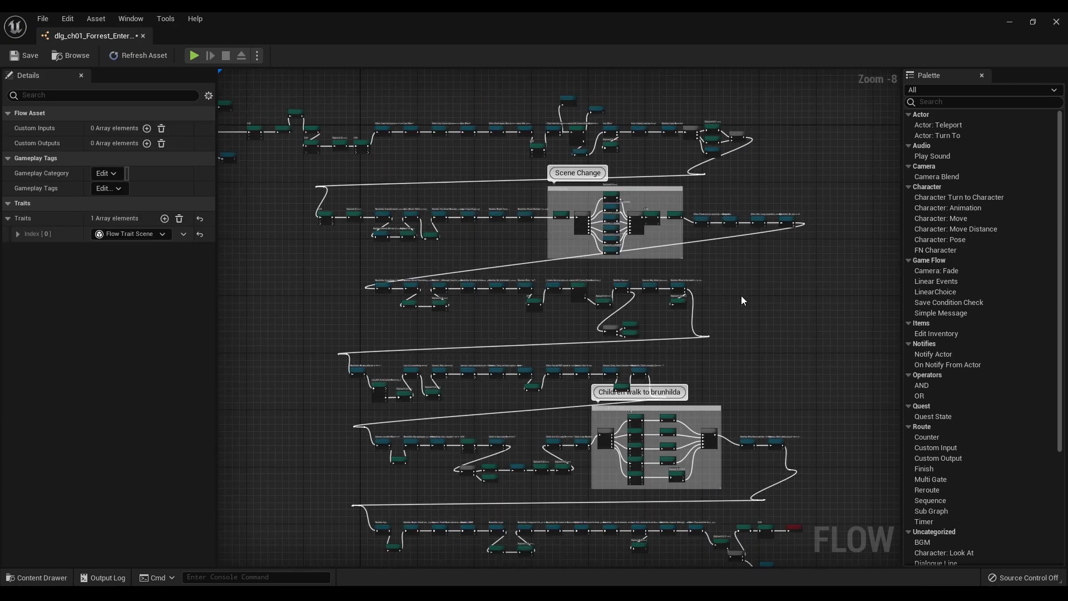
pyautogui.moveTo(750, 306); pyautogui.dragTo(819, 239, button='right')
pyautogui.scroll(3, 786, 245)
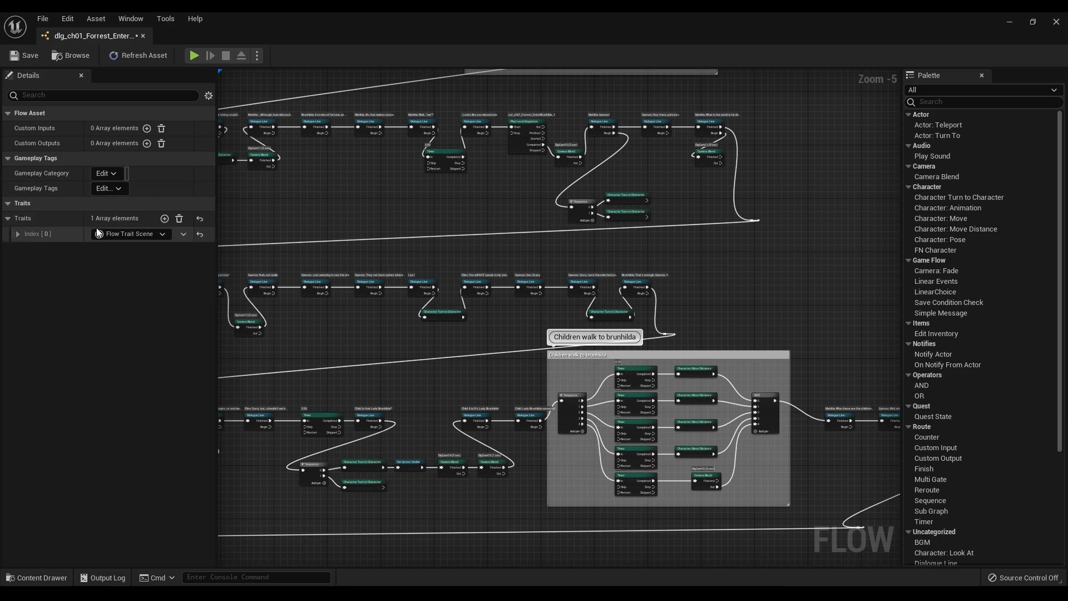
# Add three empty elements to the flow asset's Traits array and view the trait types offered for the first new one
pyautogui.click(165, 218)
pyautogui.click(165, 219)
pyautogui.click(164, 218)
pyautogui.click(131, 249)
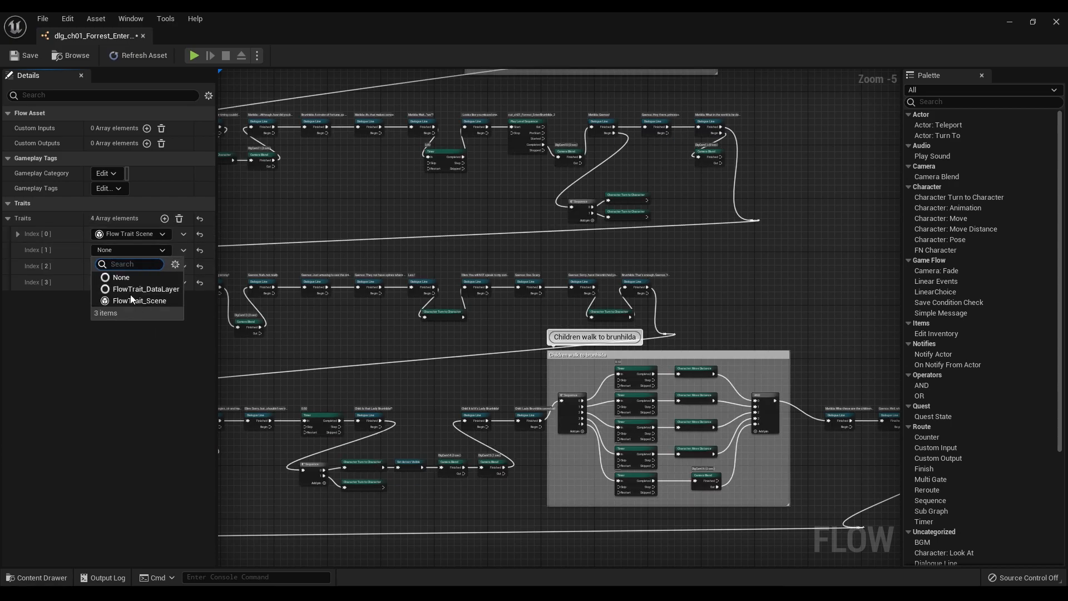
# Delete the three empty trait elements, keeping only the Flow Trait Scene entry
pyautogui.click(184, 250)
pyautogui.click(183, 250)
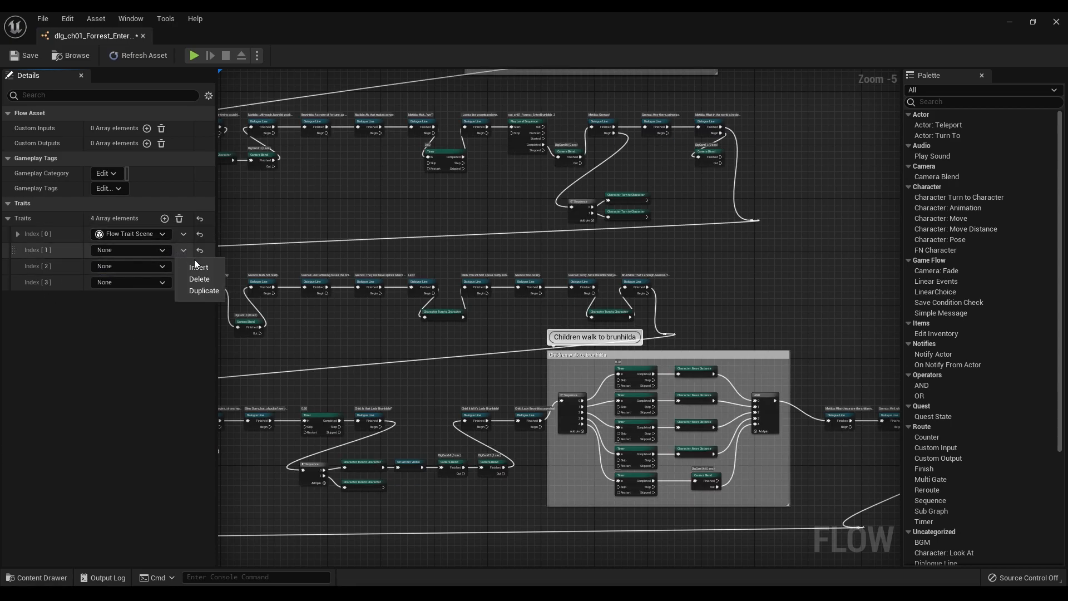
pyautogui.click(200, 279)
pyautogui.click(184, 250)
pyautogui.click(200, 279)
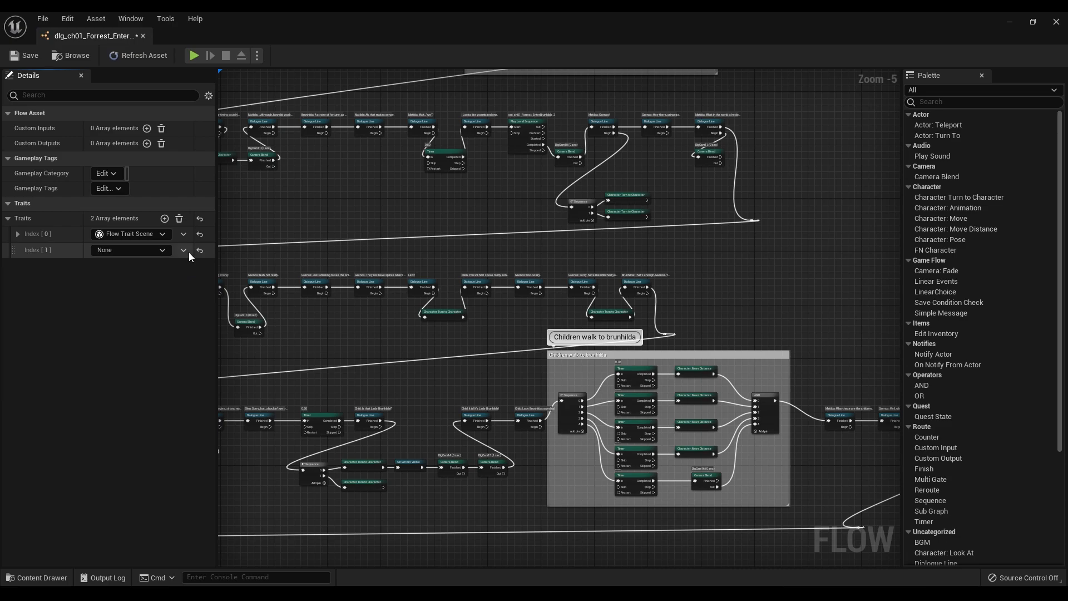
pyautogui.click(183, 250)
pyautogui.click(201, 279)
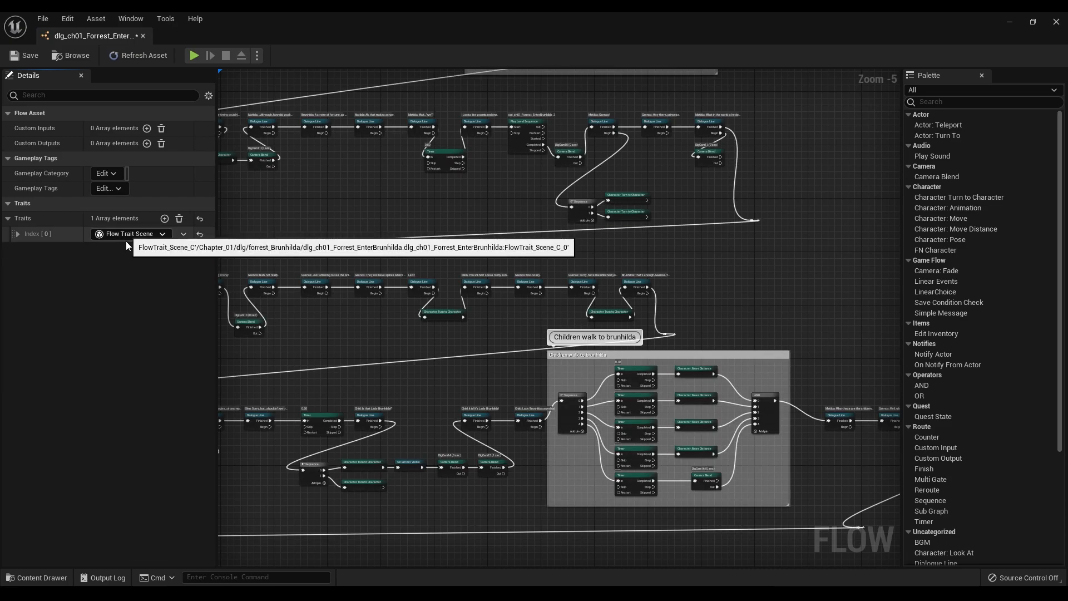
# Expand the Flow Trait Scene trait to inspect its settings and look back over the graph to the Start node
pyautogui.click(67, 237)
pyautogui.moveTo(320, 176); pyautogui.dragTo(553, 232, button='right')
pyautogui.moveTo(1067, 250); pyautogui.dragTo(423, 14)
pyautogui.moveTo(563, 17); pyautogui.dragTo(1067, 250)
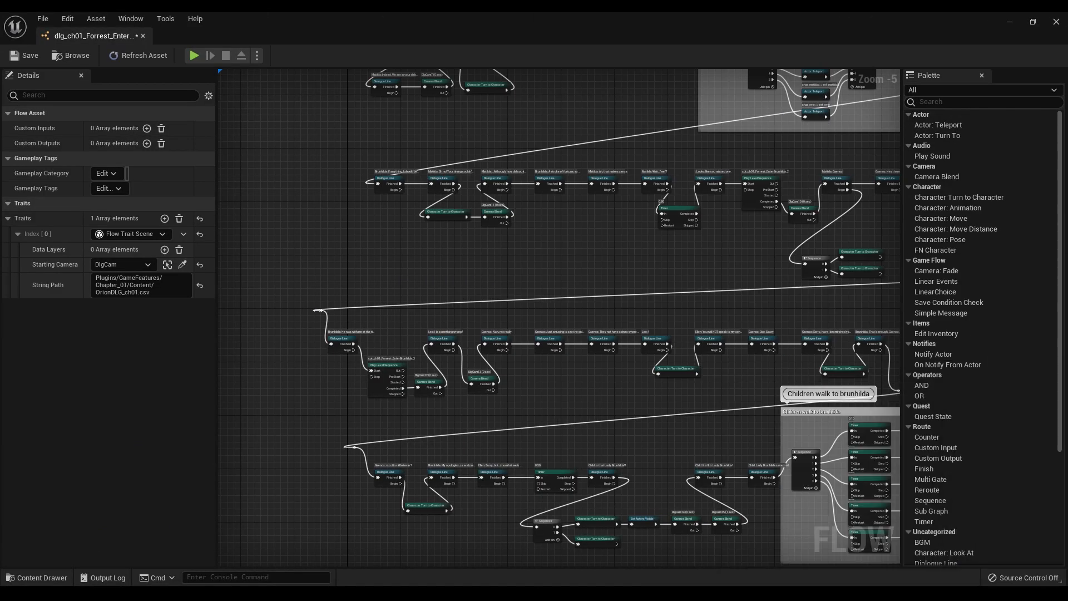
pyautogui.moveTo(565, 235); pyautogui.dragTo(759, 312, button='right')
pyautogui.moveTo(623, 218); pyautogui.dragTo(690, 384, button='right')
pyautogui.moveTo(525, 166); pyautogui.dragTo(605, 237, button='right')
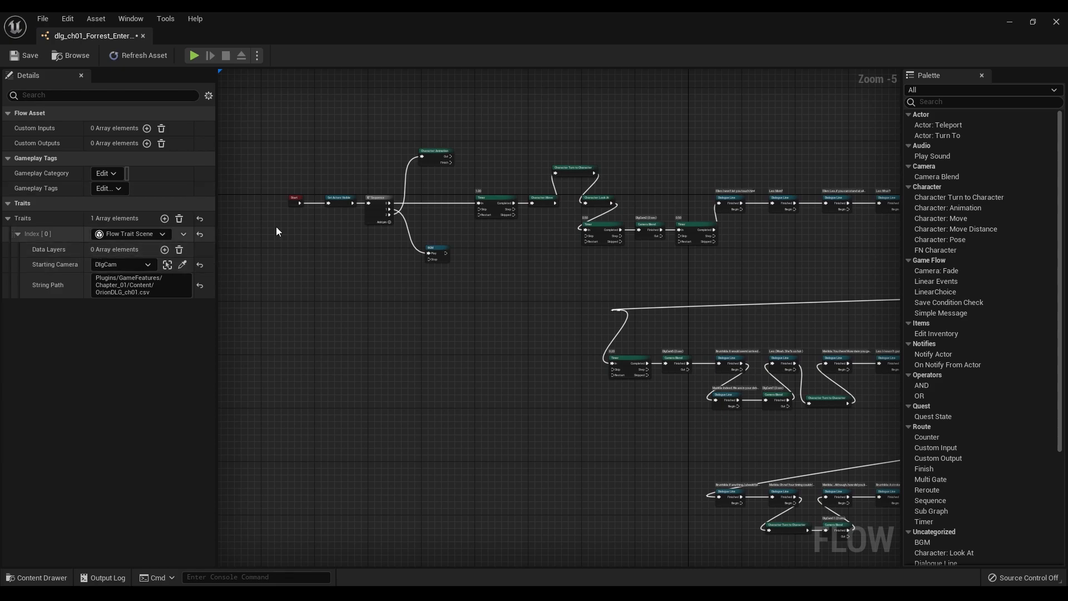
# Examine the Event Flow Begin and Event Flow End logic in the FlowTrait_Scene blueprint, checking it against the dialogue graph's Start node
pyautogui.scroll(-4, 545, 184)
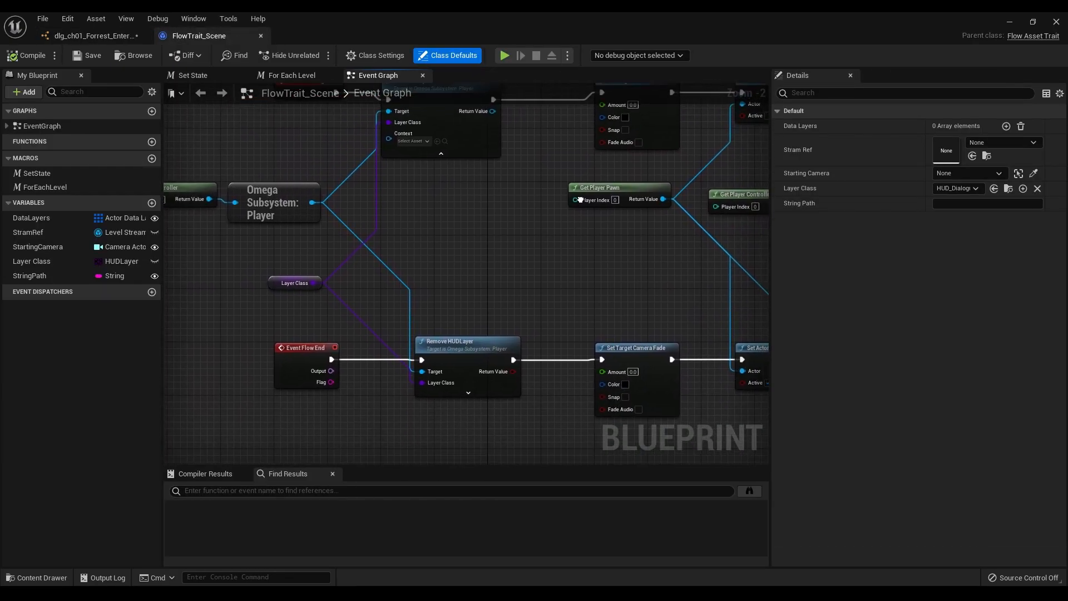
pyautogui.scroll(4, 545, 262)
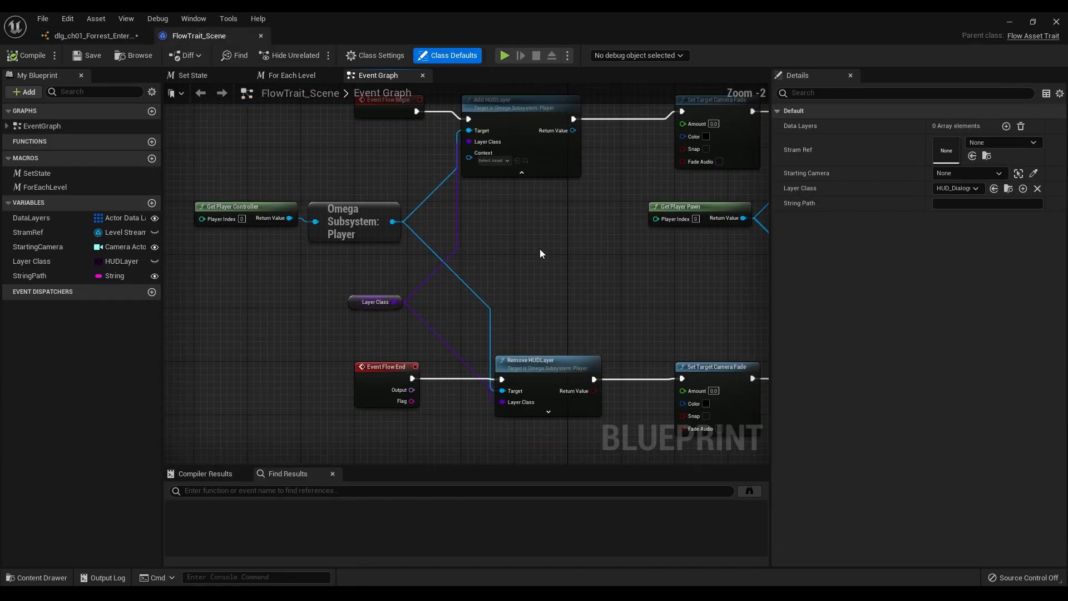
pyautogui.click(95, 36)
pyautogui.scroll(4, 351, 261)
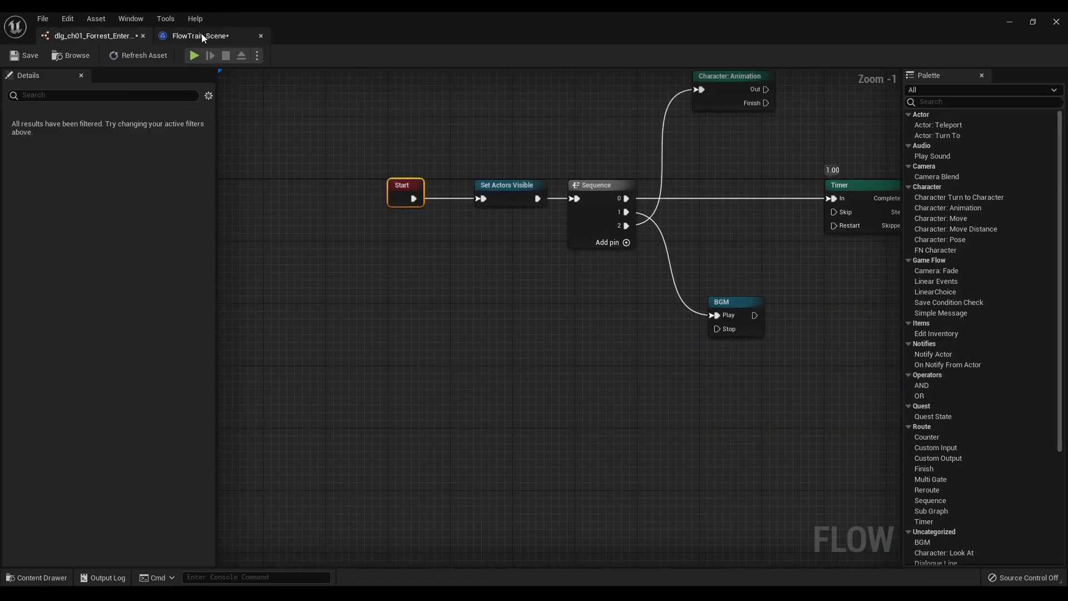
pyautogui.click(198, 35)
# Follow the FlowTrait_Scene event graph through Set Actor Active to the Split, Replace, Set State and Set Level Loaded nodes
pyautogui.moveTo(728, 262); pyautogui.dragTo(356, 223, button='right')
pyautogui.scroll(-4, 578, 229)
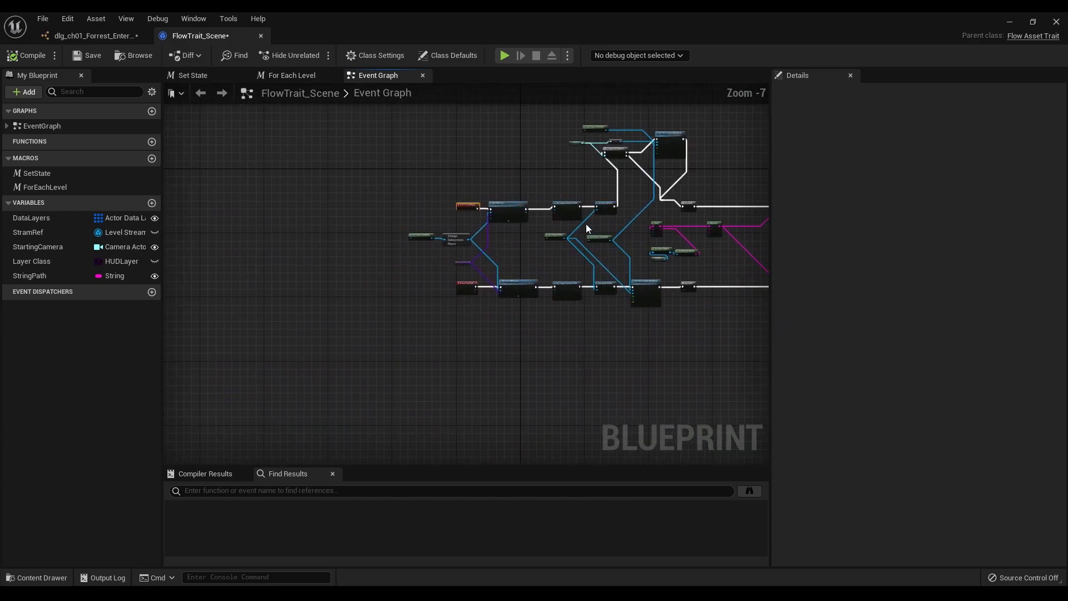
pyautogui.scroll(4, 589, 227)
pyautogui.moveTo(711, 262); pyautogui.dragTo(515, 260, button='right')
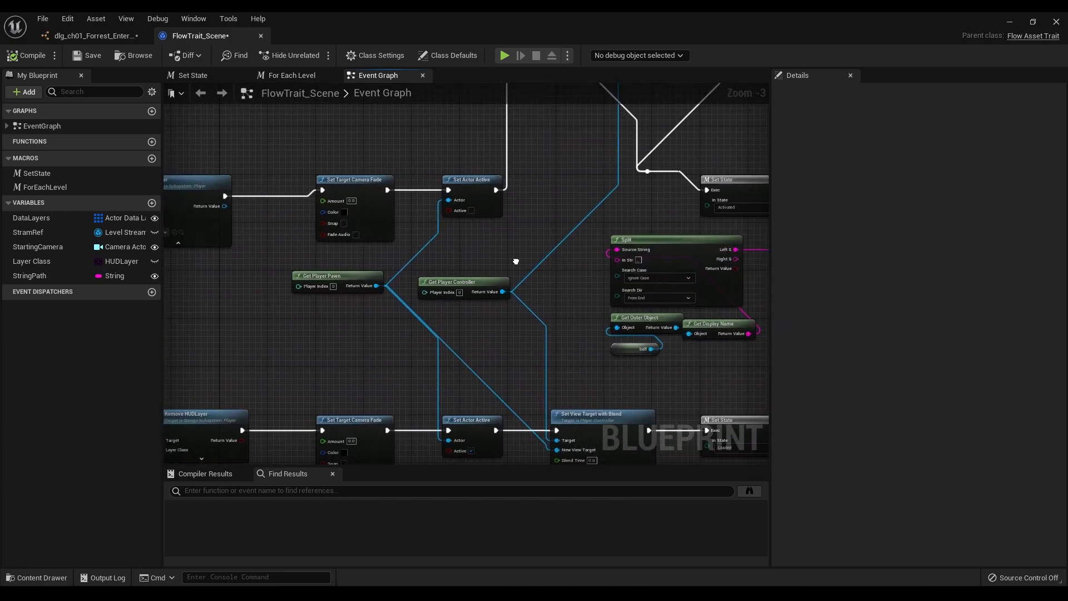
pyautogui.moveTo(697, 236); pyautogui.dragTo(551, 240, button='right')
pyautogui.moveTo(704, 388); pyautogui.dragTo(599, 384, button='right')
pyautogui.moveTo(664, 373); pyautogui.dragTo(628, 379, button='right')
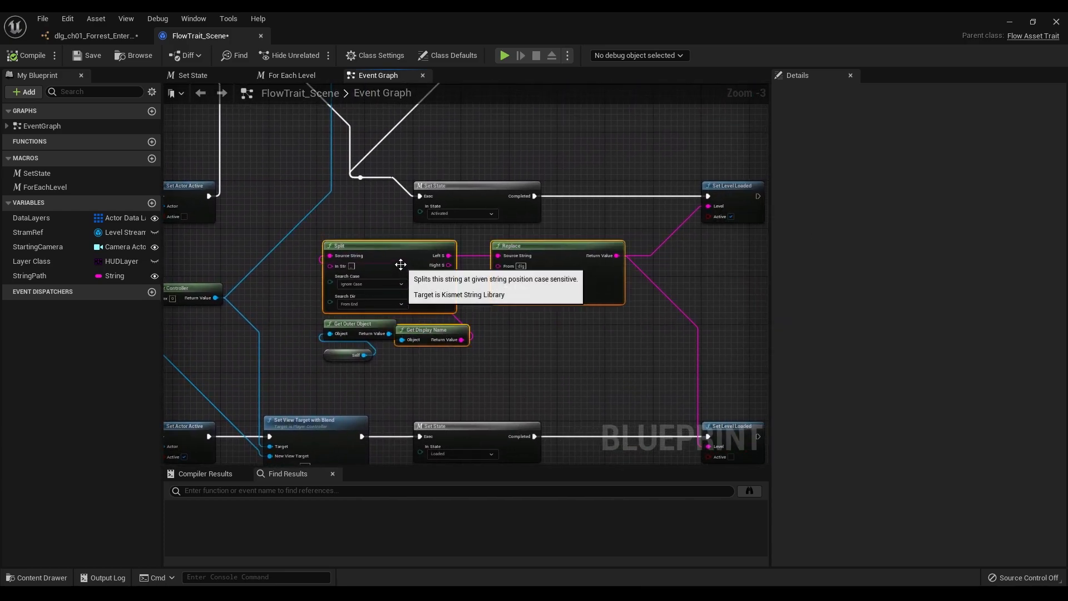
# Locate the dialogue flow asset in the forrest_Brunhilda content folder and compare its name with the matching scene level
pyautogui.click(97, 35)
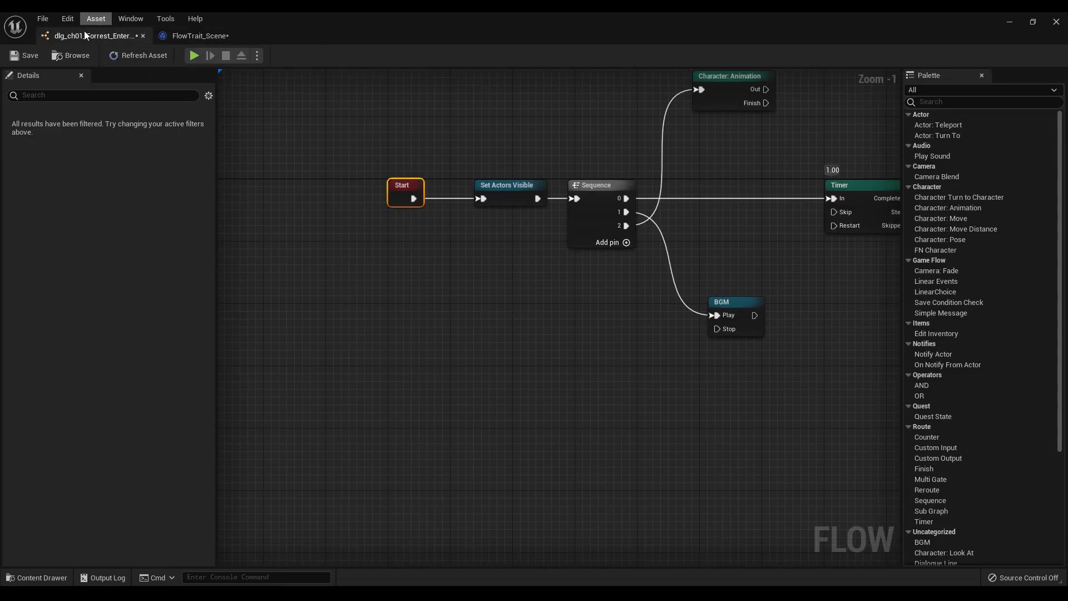
pyautogui.click(72, 55)
pyautogui.moveTo(1039, 248); pyautogui.dragTo(702, 14)
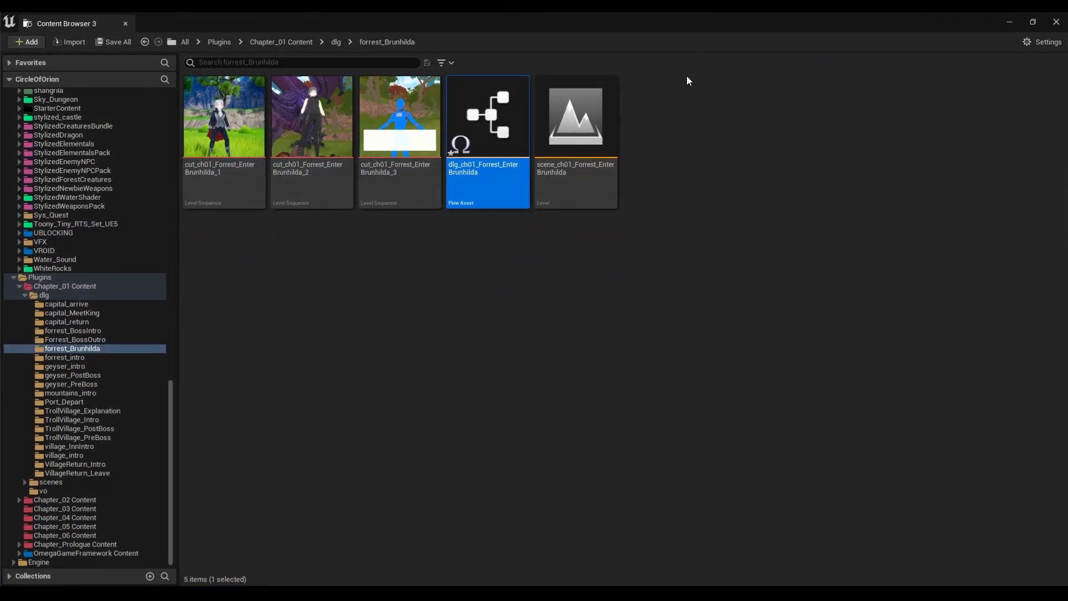
pyautogui.click(531, 214)
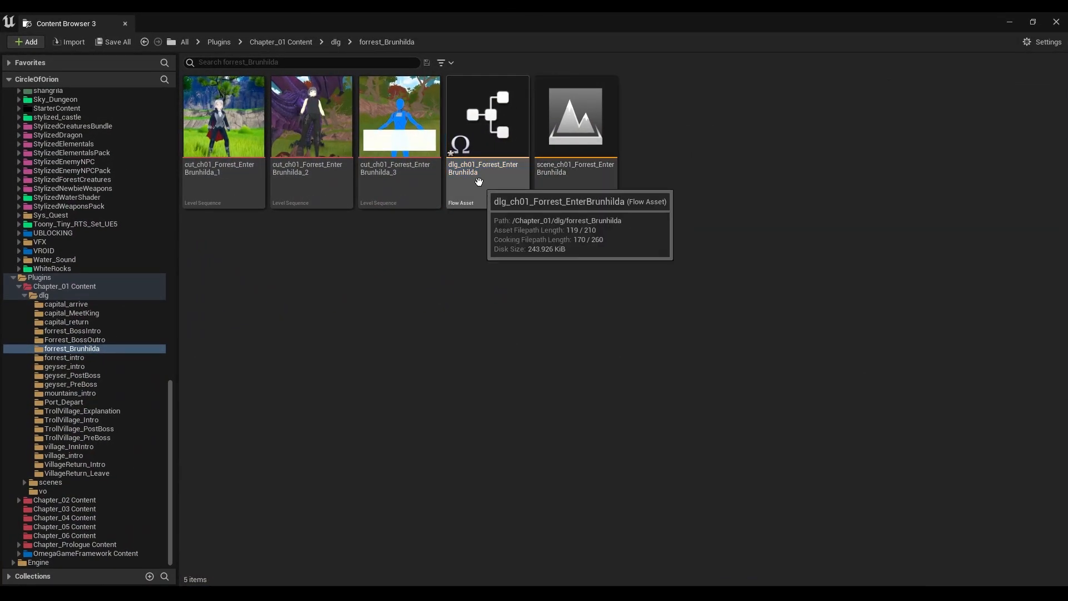
pyautogui.click(556, 189)
pyautogui.moveTo(603, 226); pyautogui.dragTo(560, 167)
pyautogui.click(545, 255)
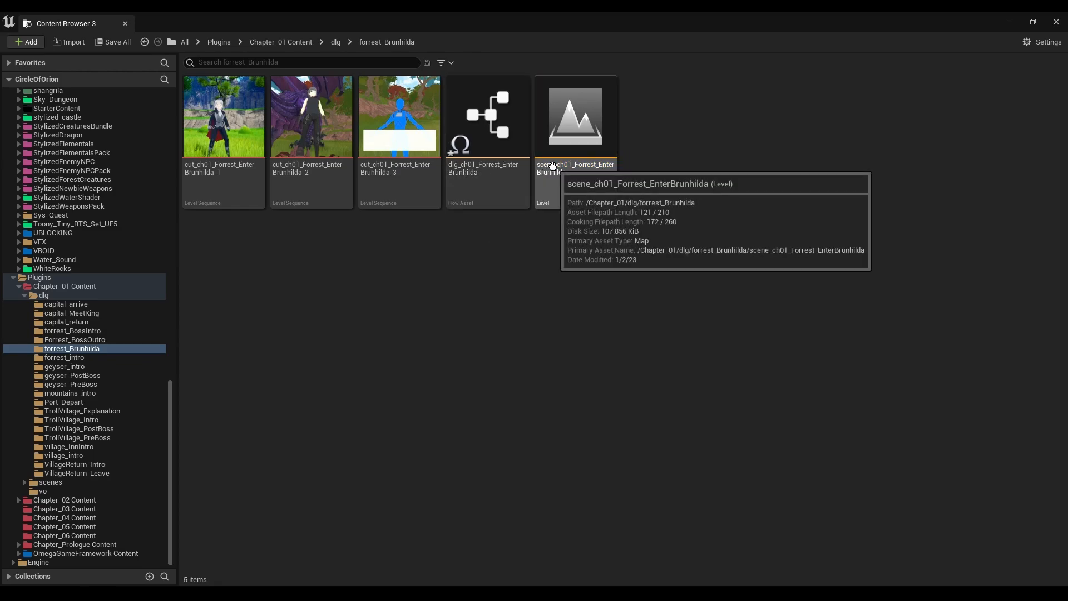
pyautogui.click(489, 178)
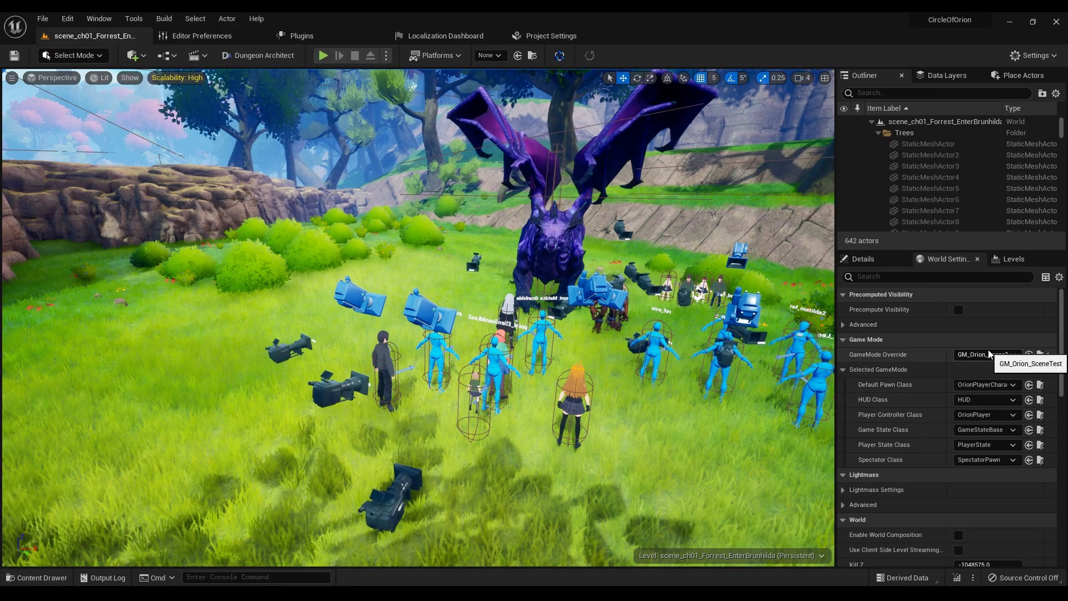
# Open the level's GameMode Override blueprint, GM_Orion_SceneTest, and examine its BeginPlay, Get Assets by Path and Split nodes
pyautogui.click(993, 356)
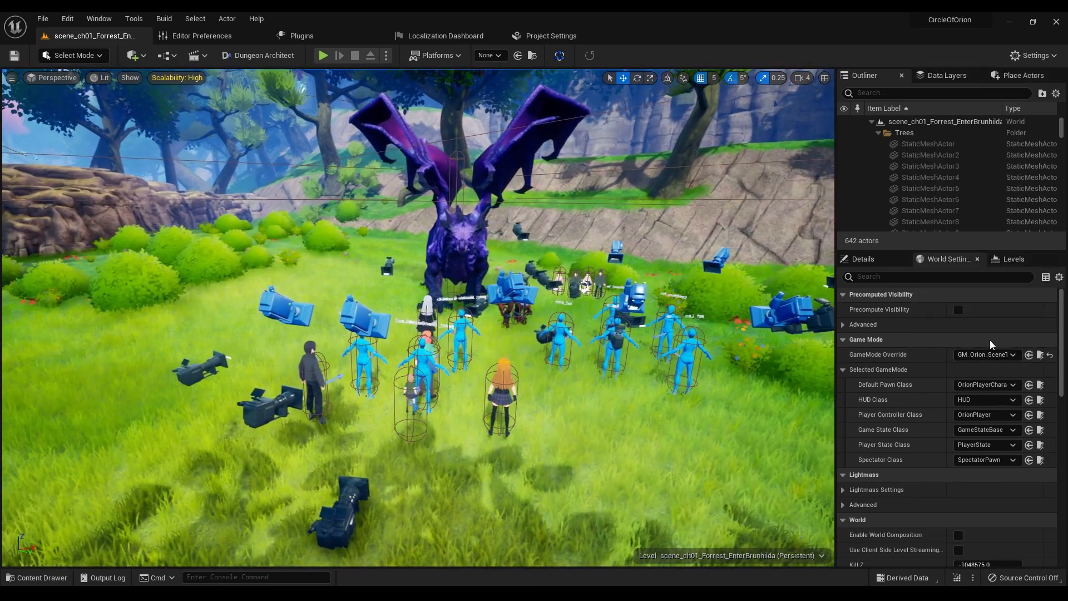
pyautogui.click(992, 355)
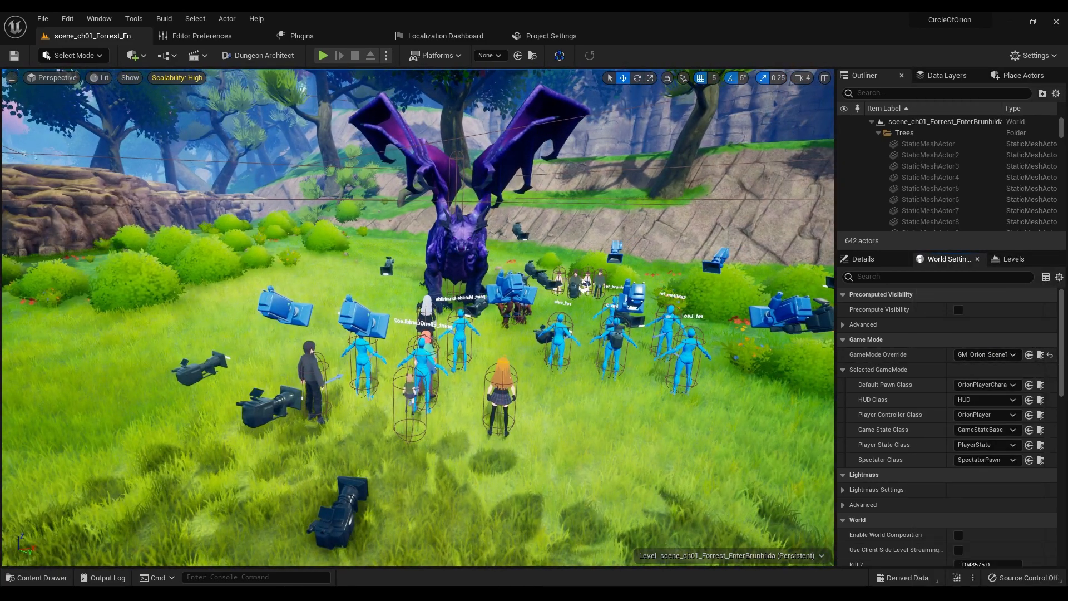
pyautogui.moveTo(1067, 235); pyautogui.dragTo(717, 12)
pyautogui.scroll(1, 496, 266)
pyautogui.moveTo(571, 333); pyautogui.dragTo(499, 326, button='right')
pyautogui.moveTo(638, 441); pyautogui.dragTo(429, 169)
pyautogui.click(422, 169)
pyautogui.moveTo(418, 169); pyautogui.dragTo(812, 173, button='right')
pyautogui.moveTo(558, 160); pyautogui.dragTo(683, 146, button='right')
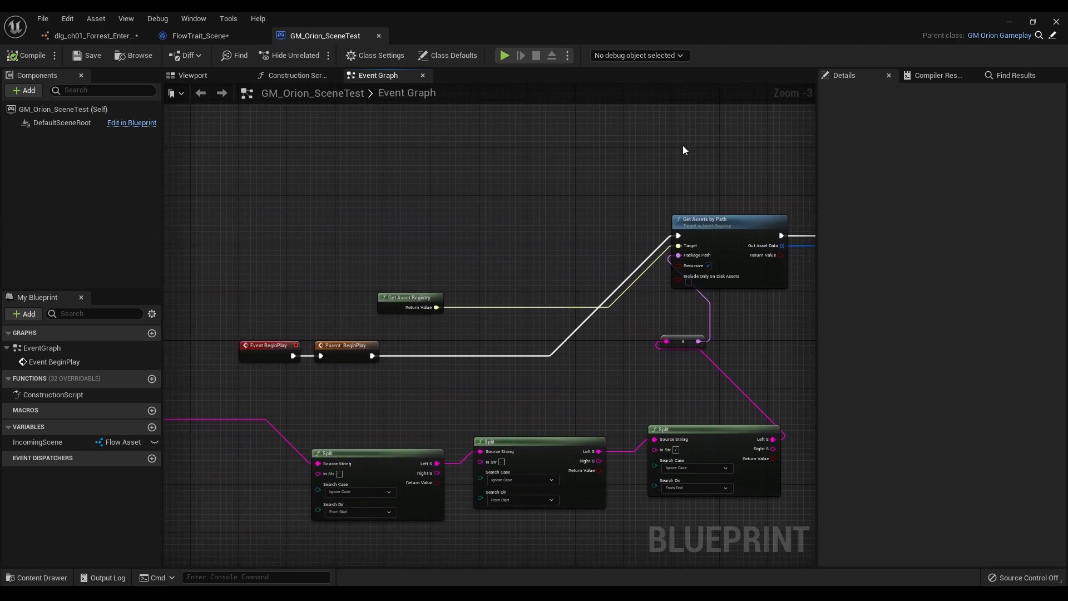
# Follow the game mode graph through the For Each Loop, Cast To FlowAsset and Delay nodes, referring back to FlowTrait_Scene
pyautogui.moveTo(674, 187); pyautogui.dragTo(283, 202, button='right')
pyautogui.moveTo(389, 197); pyautogui.dragTo(227, 191, button='right')
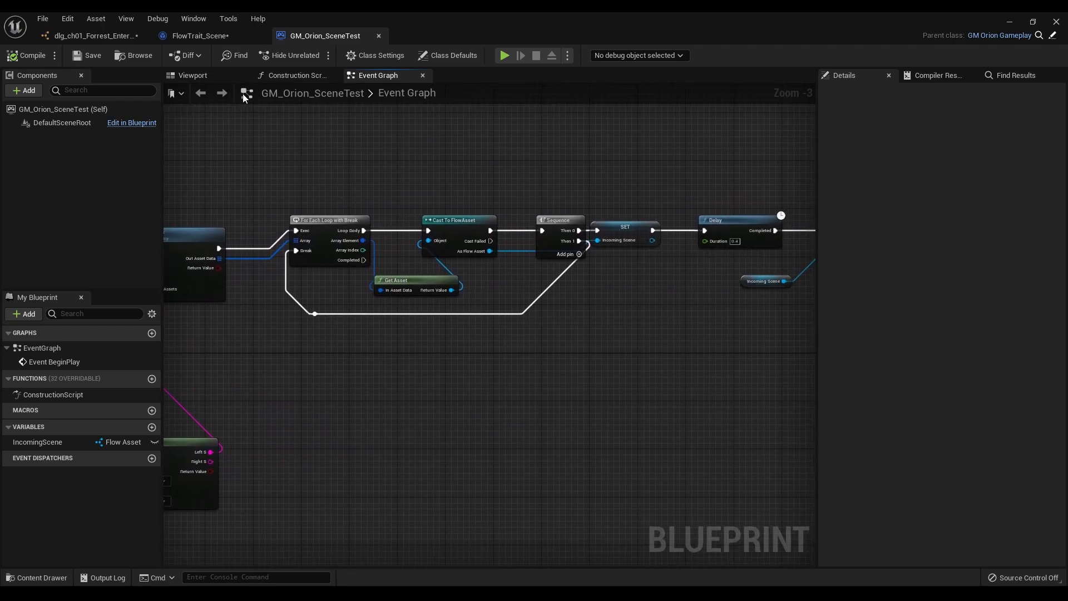
pyautogui.click(95, 36)
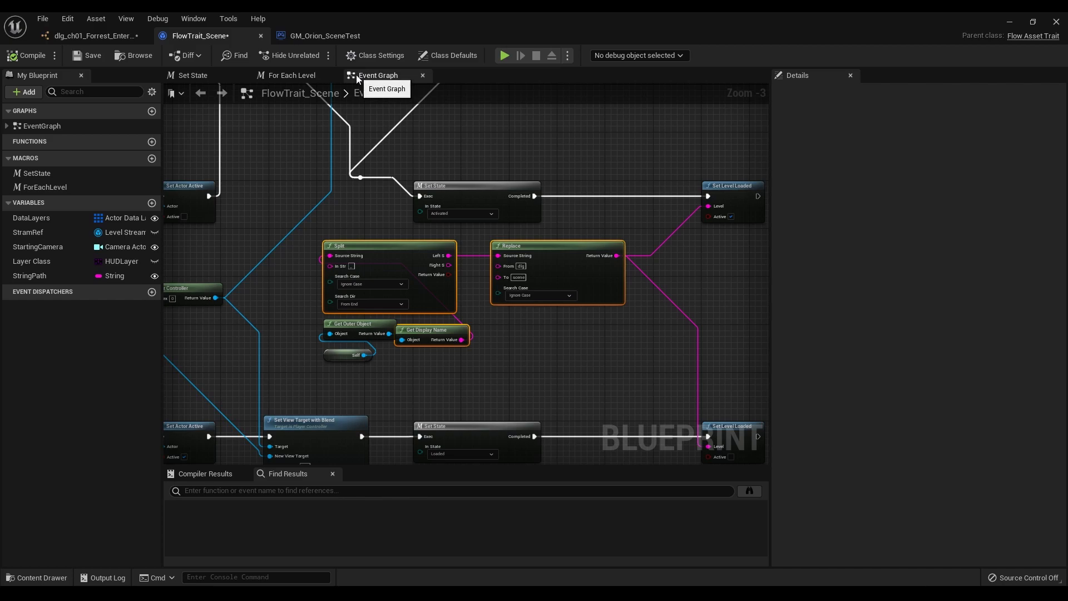
pyautogui.click(326, 35)
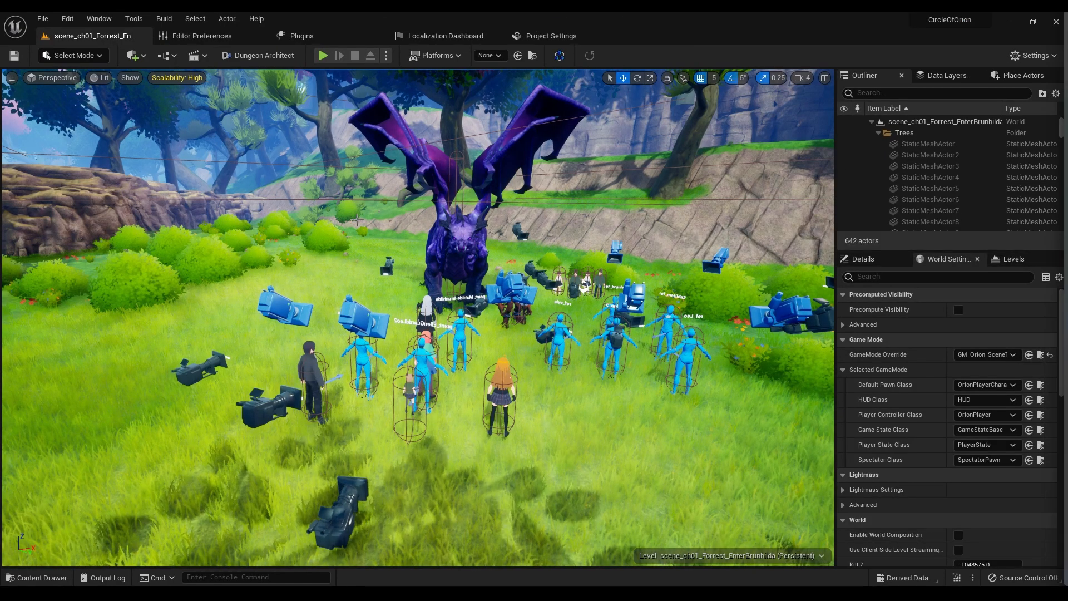
# Look around the cutscene's characters and cameras in the level and play-test the scene
pyautogui.moveTo(418, 317); pyautogui.dragTo(367, 350, button='right')
pyautogui.moveTo(584, 236)
pyautogui.mouseDown(button='right')
pyautogui.moveTo(523, 244)
pyautogui.moveTo(584, 235)
pyautogui.mouseUp(button='right')
pyautogui.press('w')
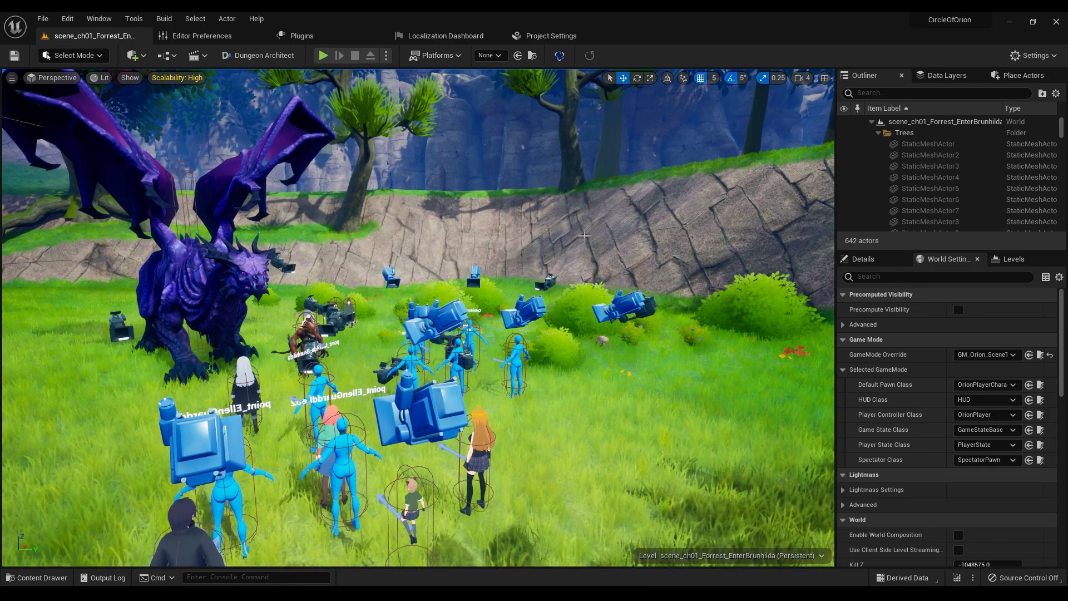
pyautogui.moveTo(584, 236); pyautogui.dragTo(640, 245, button='right')
pyautogui.hotkey('alt', 'p')
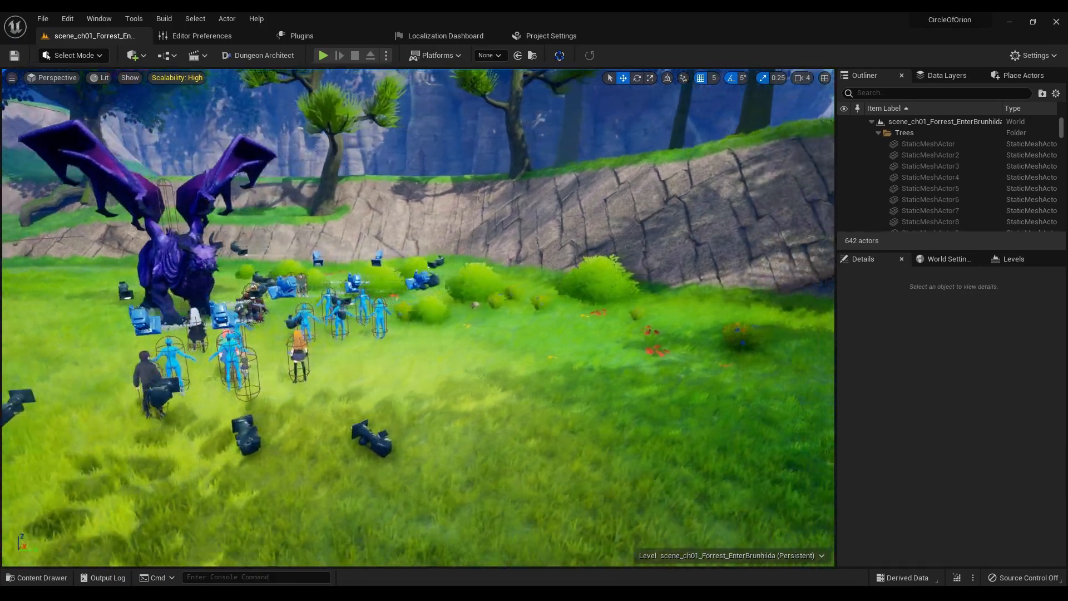
pyautogui.moveTo(417, 318)
pyautogui.mouseDown(button='right')
pyautogui.moveTo(472, 317)
pyautogui.moveTo(166, 317)
pyautogui.moveTo(423, 317)
pyautogui.moveTo(328, 317)
pyautogui.moveTo(429, 339)
pyautogui.moveTo(418, 325)
pyautogui.moveTo(417, 358)
pyautogui.moveTo(437, 326)
pyautogui.moveTo(426, 317)
pyautogui.moveTo(435, 317)
pyautogui.mouseUp(button='right')
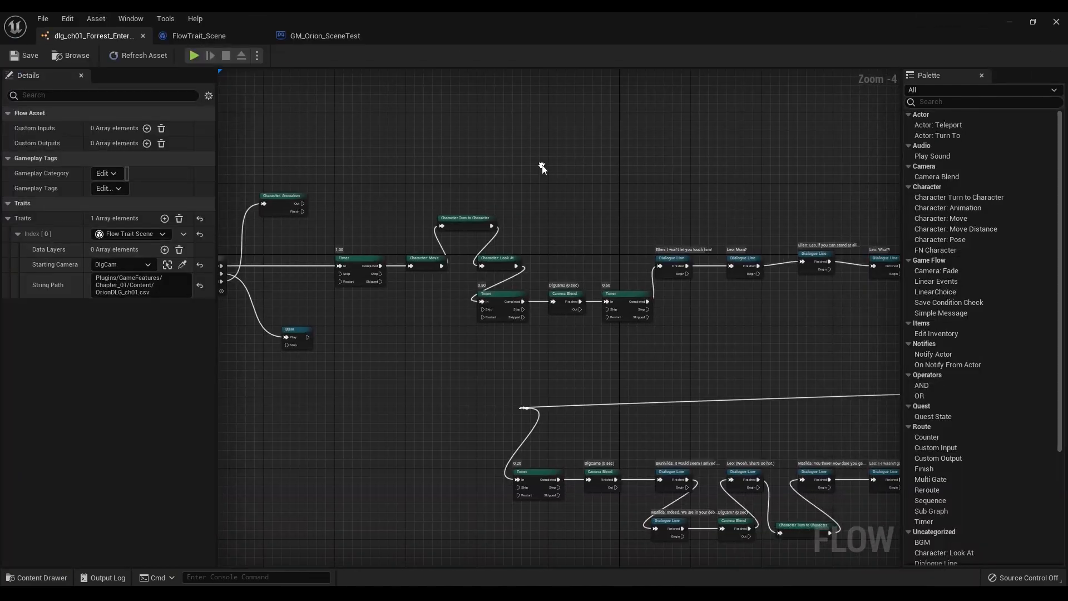
# Add two empty Data Layers elements to the Flow Trait Scene trait and clear the array again
pyautogui.scroll(2, 493, 193)
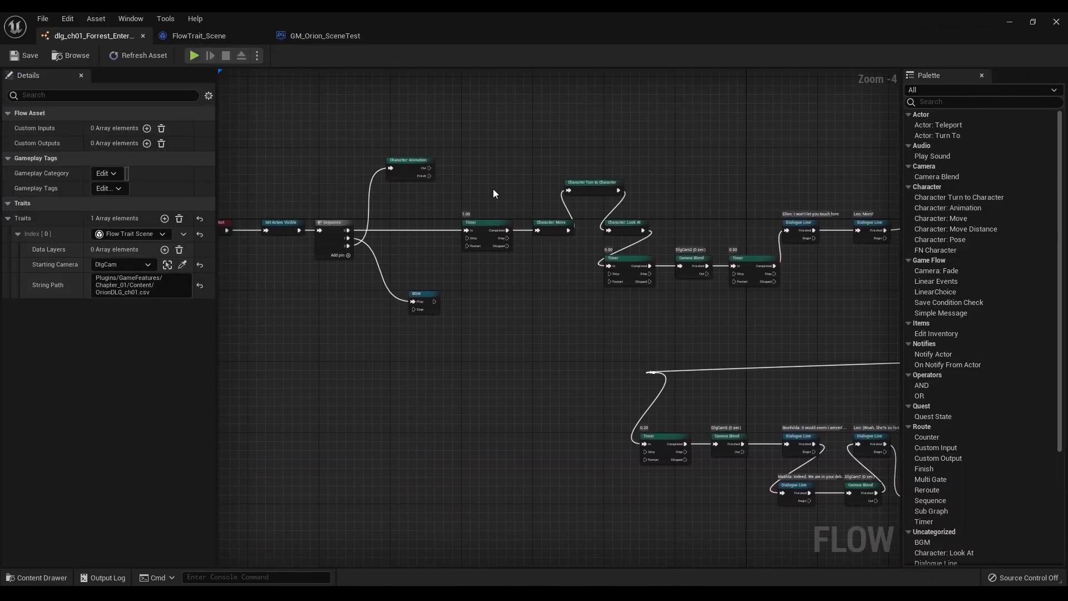
pyautogui.click(164, 250)
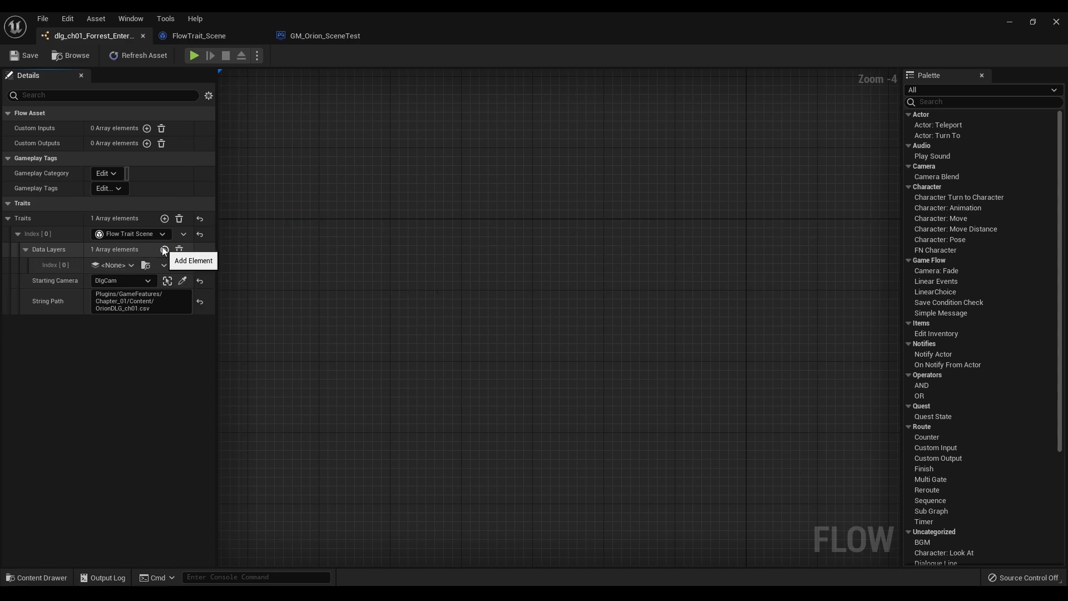
pyautogui.click(164, 250)
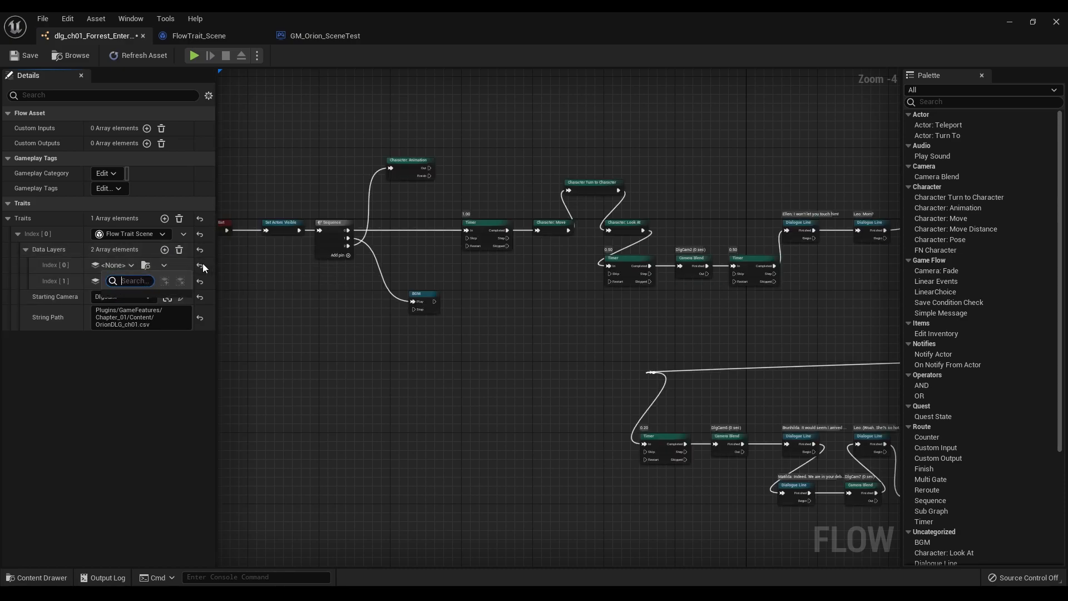
pyautogui.click(179, 250)
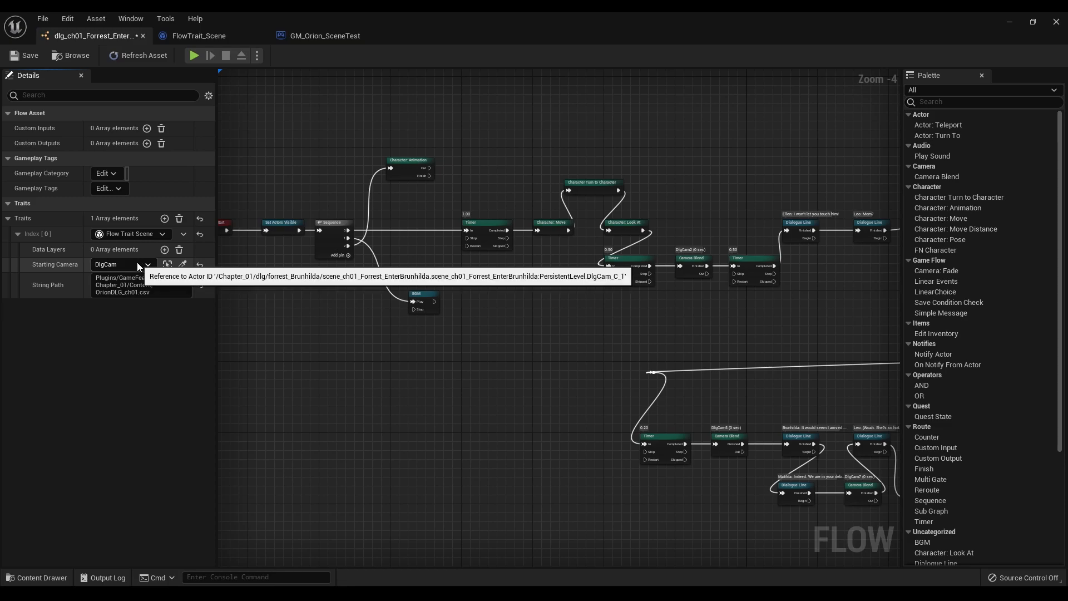
# Find the trait's starting camera, DlgCam, among the cameras in the forest level and select it
pyautogui.scroll(4, 572, 148)
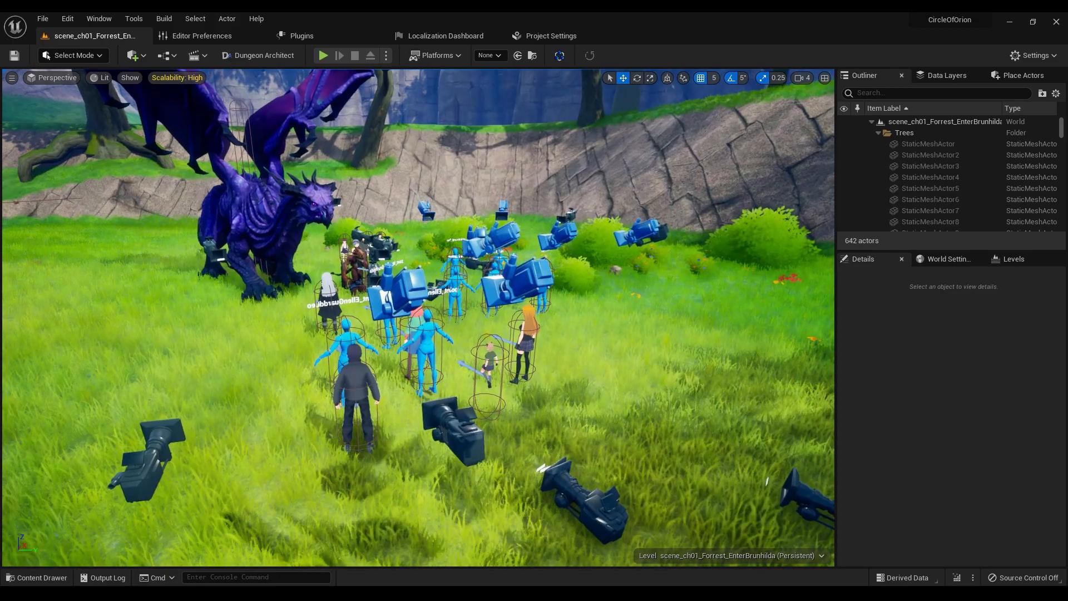
pyautogui.click(804, 497)
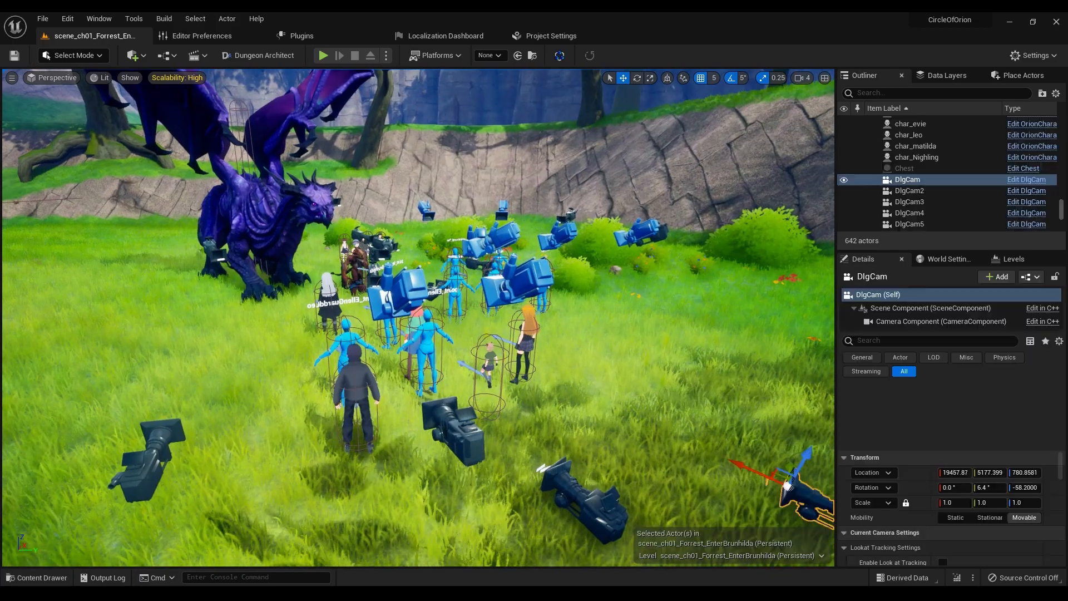
# Frame DlgCam in the forest level and examine its camera preview
pyautogui.press('f')
pyautogui.press('s')
pyautogui.moveTo(417, 317); pyautogui.dragTo(418, 239, button='right')
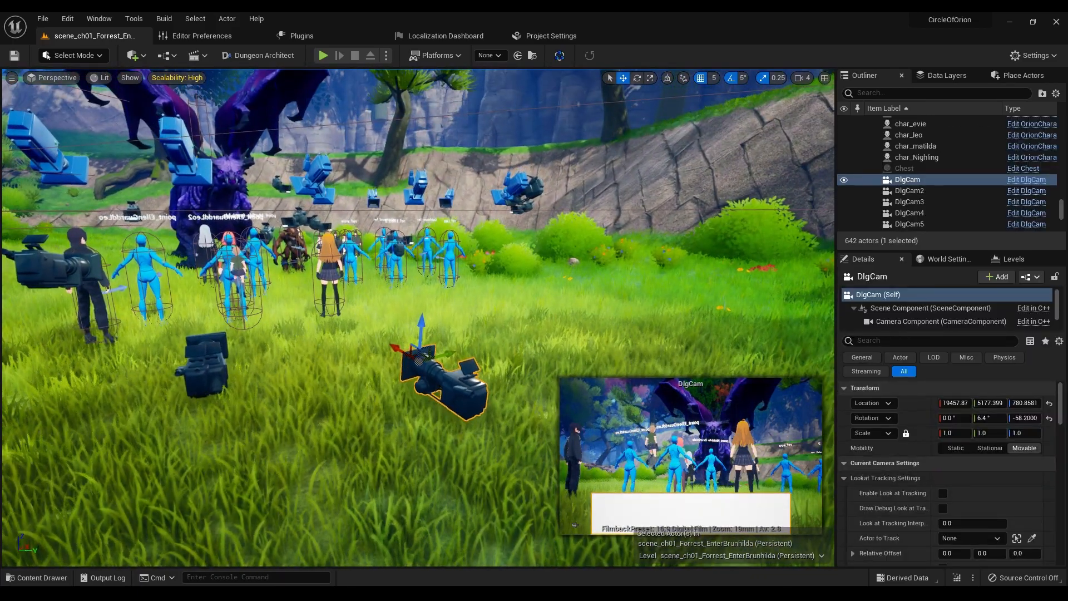
# Return to the dialogue flow graph and review the String Path of its Flow Trait Scene trait
pyautogui.hotkey('alt', 'Tab')
pyautogui.scroll(-3, 595, 178)
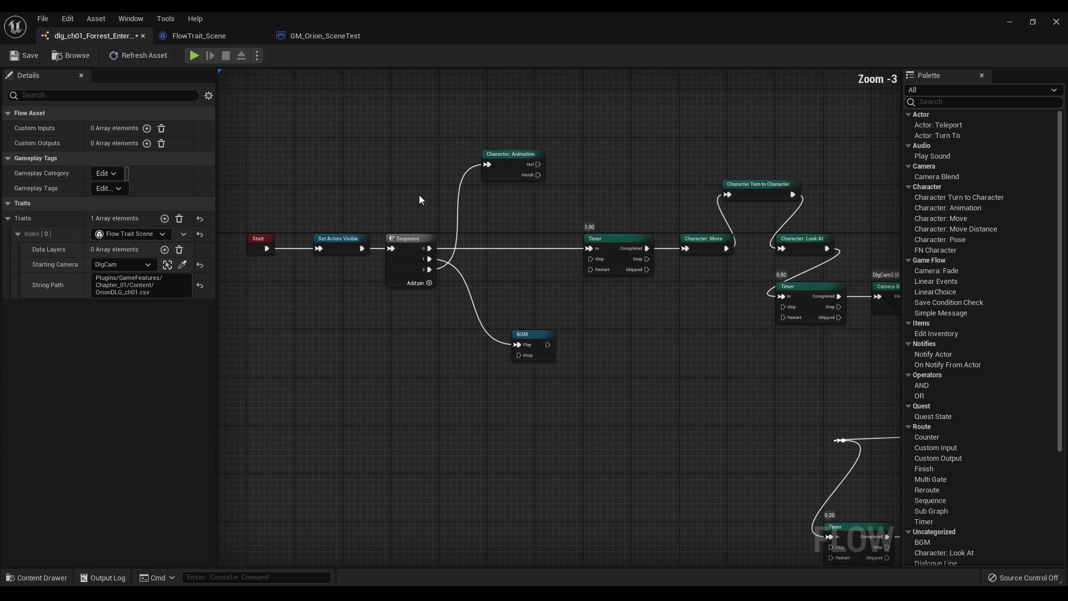
pyautogui.moveTo(163, 293); pyautogui.dragTo(35, 260)
# Align the "Ellen: Leo, if you can stand at all" Dialogue Line node with its neighbours in the dialogue chain
pyautogui.moveTo(680, 396); pyautogui.dragTo(556, 401, button='right')
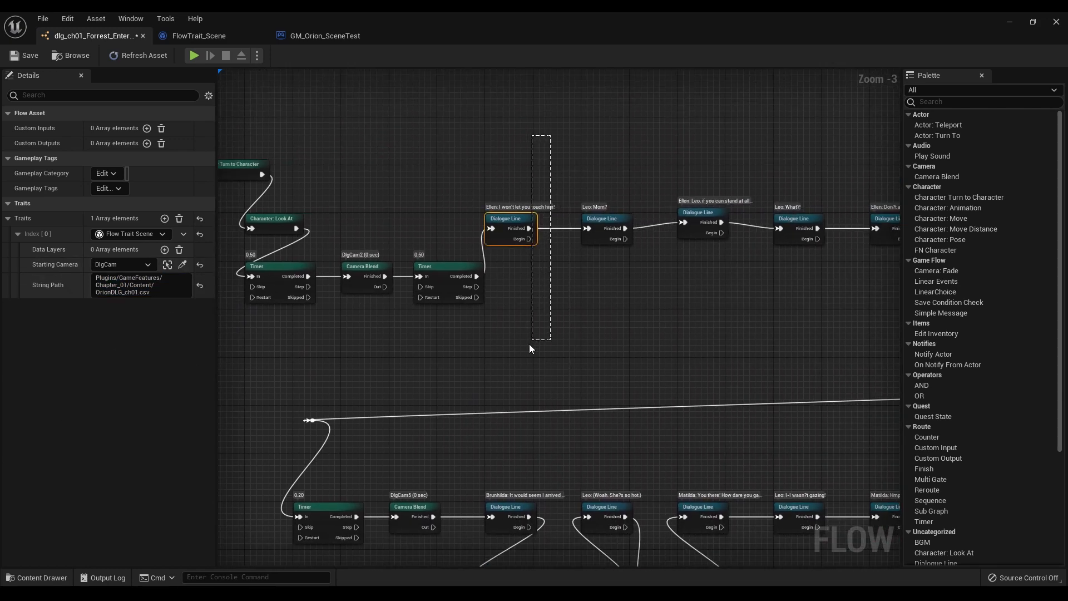
pyautogui.moveTo(530, 345); pyautogui.dragTo(529, 348)
pyautogui.moveTo(598, 351); pyautogui.dragTo(568, 342, button='right')
pyautogui.moveTo(569, 339); pyautogui.dragTo(633, 126)
pyautogui.click(634, 130)
pyautogui.moveTo(674, 207); pyautogui.dragTo(672, 213)
pyautogui.click(745, 310)
# Look along the dialogue chain and inspect the settings of the "Leo: What?!" Dialogue Line node
pyautogui.moveTo(745, 309); pyautogui.dragTo(552, 314, button='right')
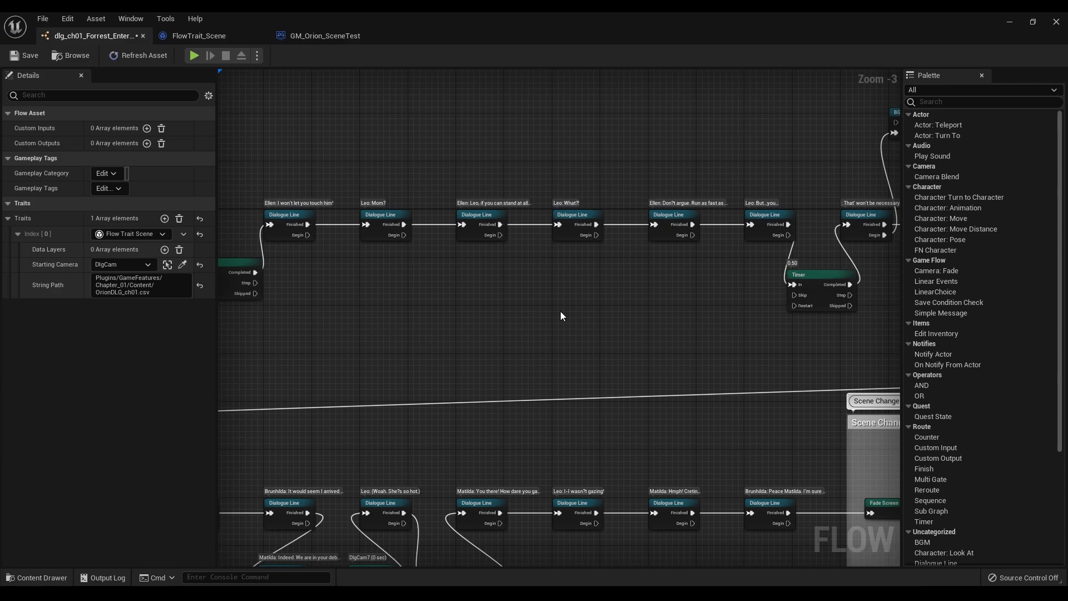
pyautogui.moveTo(561, 316); pyautogui.dragTo(569, 419, button='right')
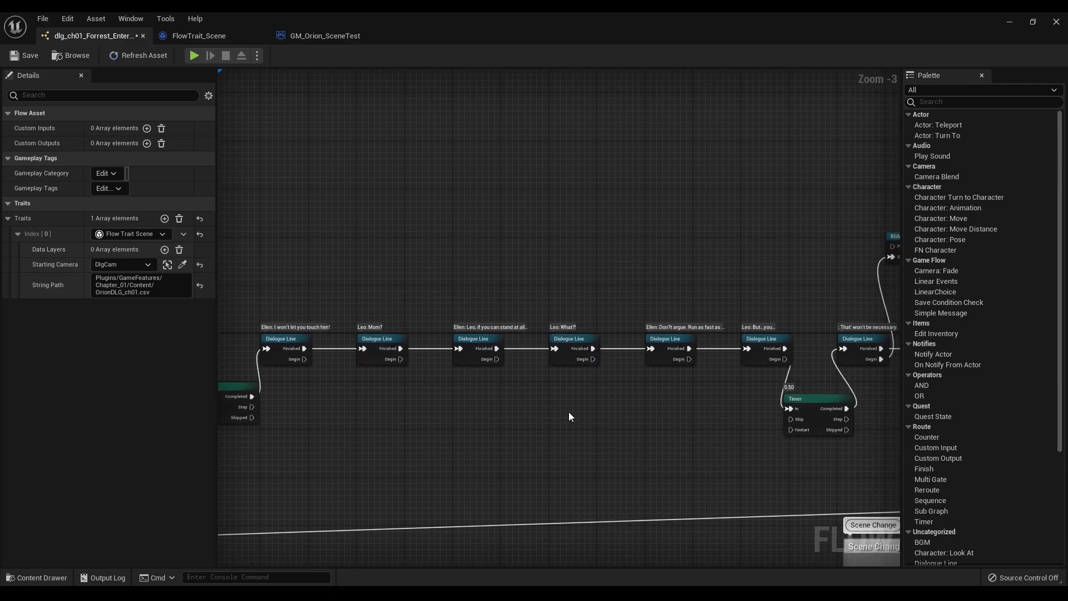
pyautogui.click(573, 341)
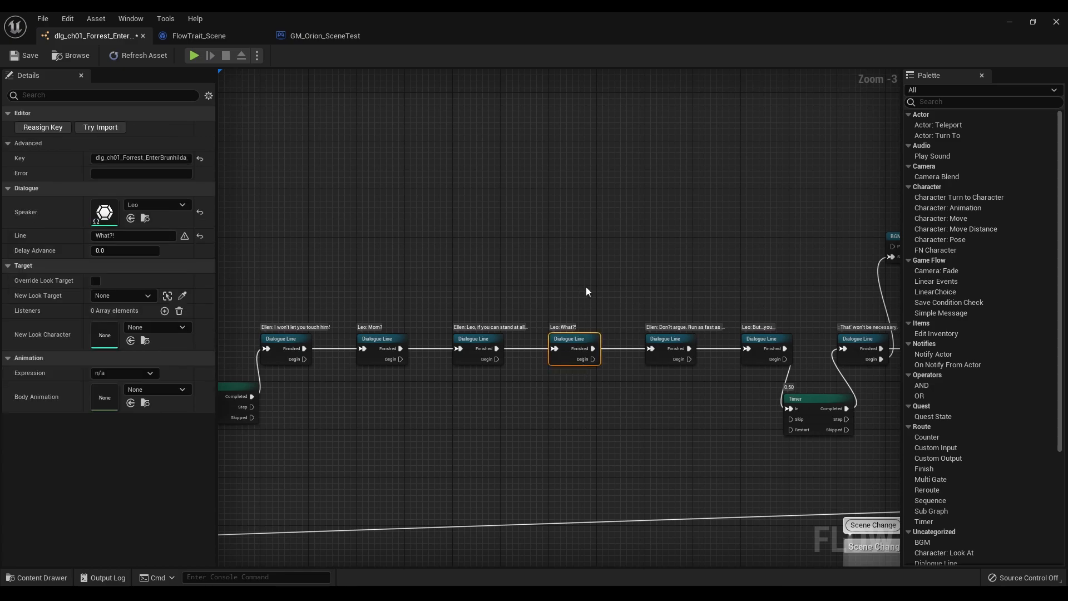
pyautogui.moveTo(601, 274); pyautogui.dragTo(528, 429)
# Add a Dialogue Line node above the existing chain and duplicate it into a connected sequence of four
pyautogui.rightClick(408, 126)
pyautogui.write('dialgo')
pyautogui.press('BackSpace')
pyautogui.press('BackSpace')
pyautogui.press('Return')
pyautogui.hotkey('ctrl', 'd')
pyautogui.moveTo(490, 126); pyautogui.dragTo(457, 136)
pyautogui.moveTo(510, 128); pyautogui.dragTo(517, 140)
pyautogui.moveTo(559, 143); pyautogui.dragTo(539, 162, button='right')
pyautogui.hotkey('ctrl', 'd')
pyautogui.moveTo(550, 160)
pyautogui.mouseDown()
pyautogui.moveTo(514, 159)
pyautogui.moveTo(553, 150)
pyautogui.mouseUp()
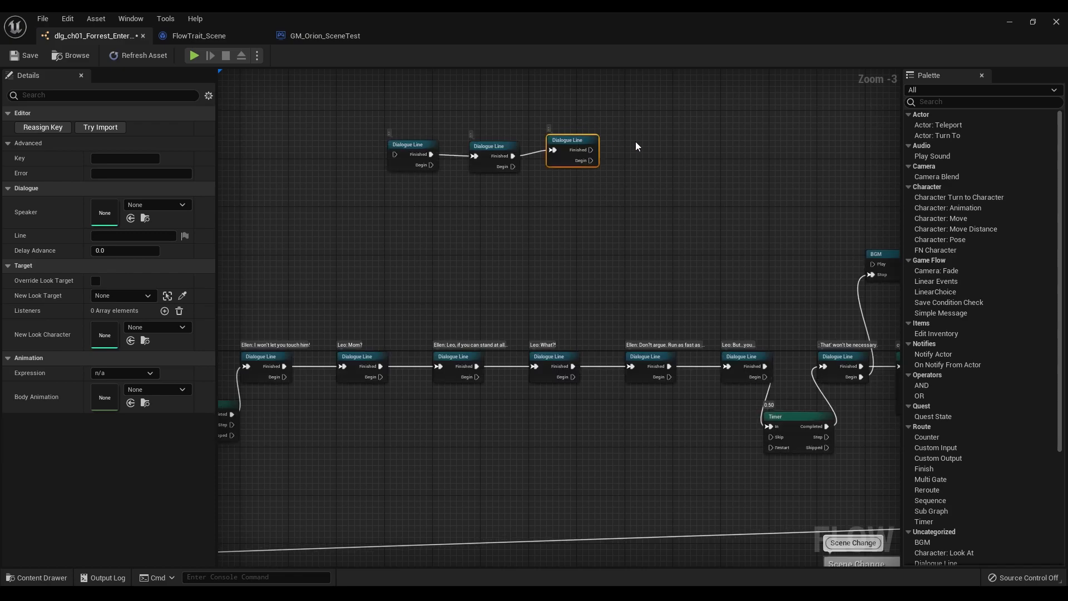
pyautogui.hotkey('ctrl', 'd')
pyautogui.moveTo(644, 155); pyautogui.dragTo(591, 150)
# Enter a placeholder line on the last of the new Dialogue Line nodes and set its speaker to Ellen
pyautogui.click(219, 229)
pyautogui.click(659, 146)
pyautogui.click(130, 235)
pyautogui.write('fasf')
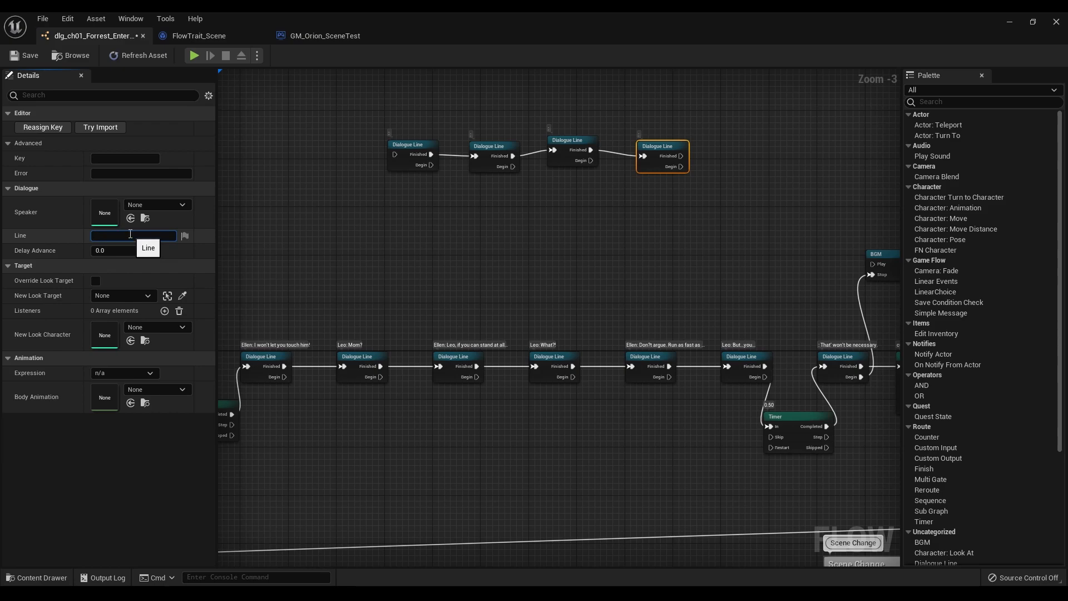
pyautogui.click(159, 205)
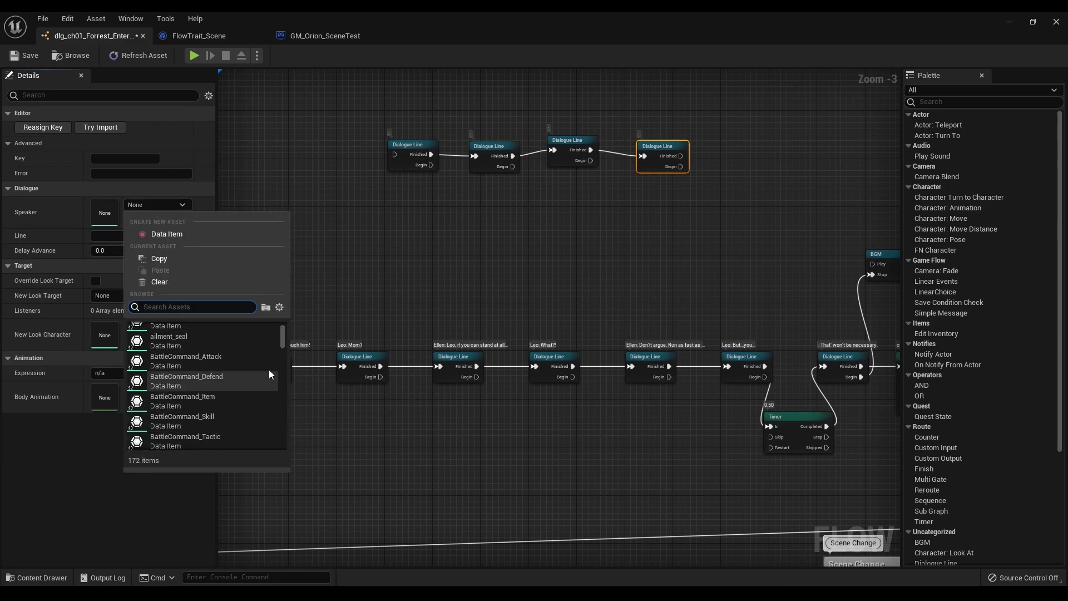
pyautogui.write('elle')
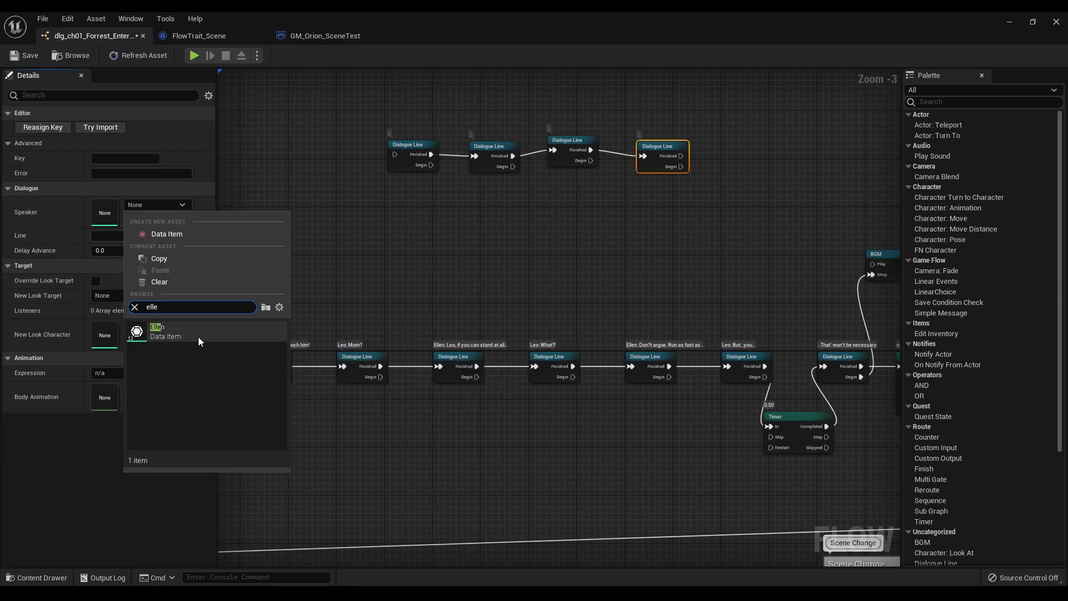
pyautogui.click(198, 336)
# Delete the four newly added Dialogue Line nodes
pyautogui.moveTo(723, 233); pyautogui.dragTo(416, 178)
pyautogui.press('Delete')
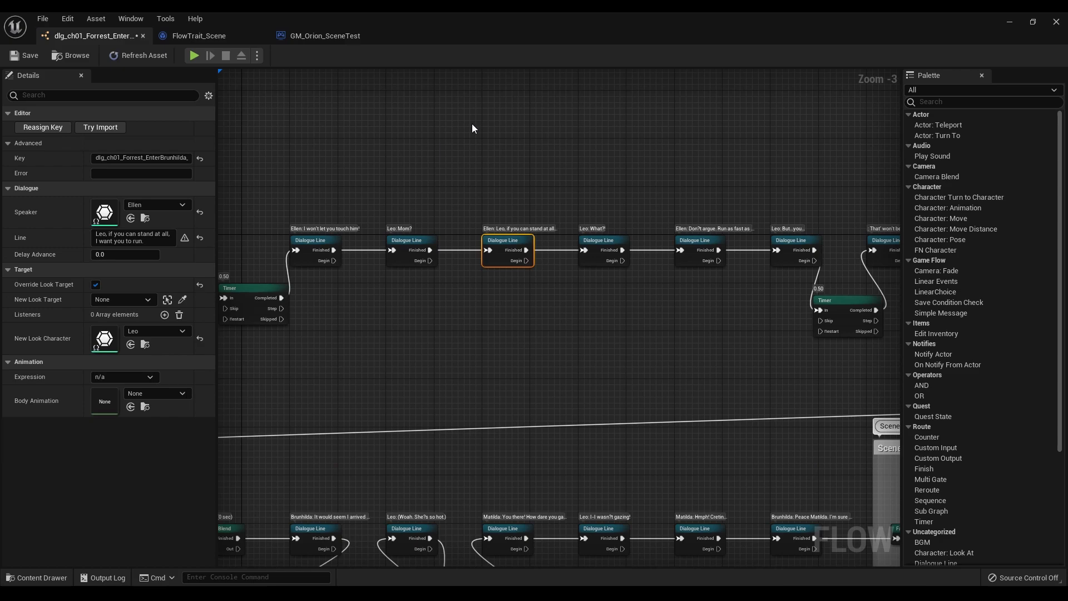
# Examine the full Key value of the "Leo: What?!" Dialogue Line node
pyautogui.scroll(3, 578, 256)
pyautogui.click(599, 277)
pyautogui.moveTo(625, 327); pyautogui.dragTo(585, 346, button='right')
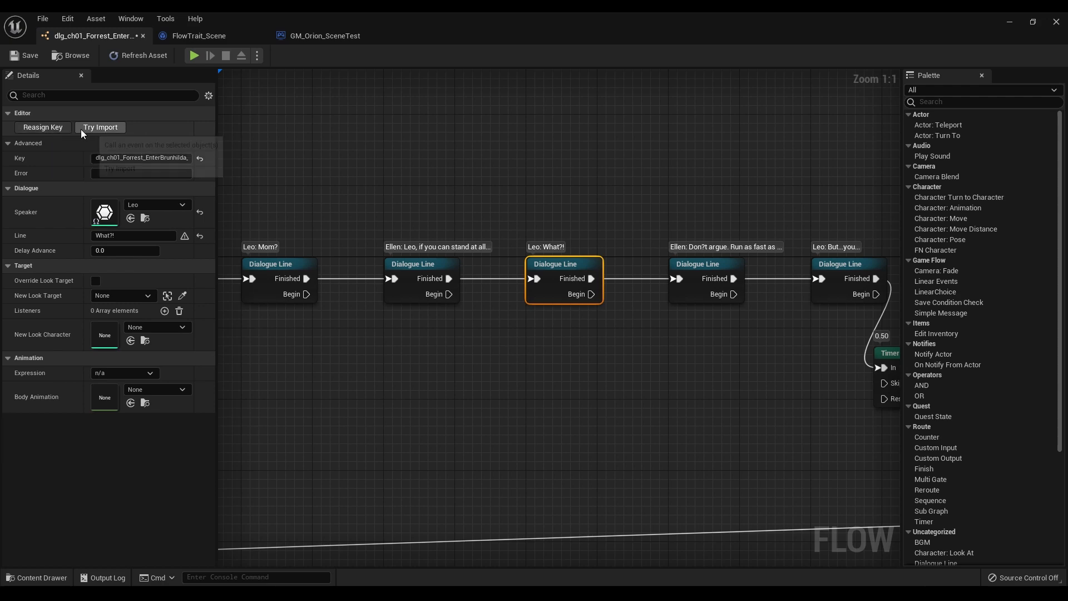
pyautogui.click(121, 158)
pyautogui.click(121, 160)
pyautogui.moveTo(102, 158); pyautogui.dragTo(250, 161)
pyautogui.moveTo(157, 160); pyautogui.dragTo(2, 160)
pyautogui.moveTo(108, 159); pyautogui.dragTo(329, 176)
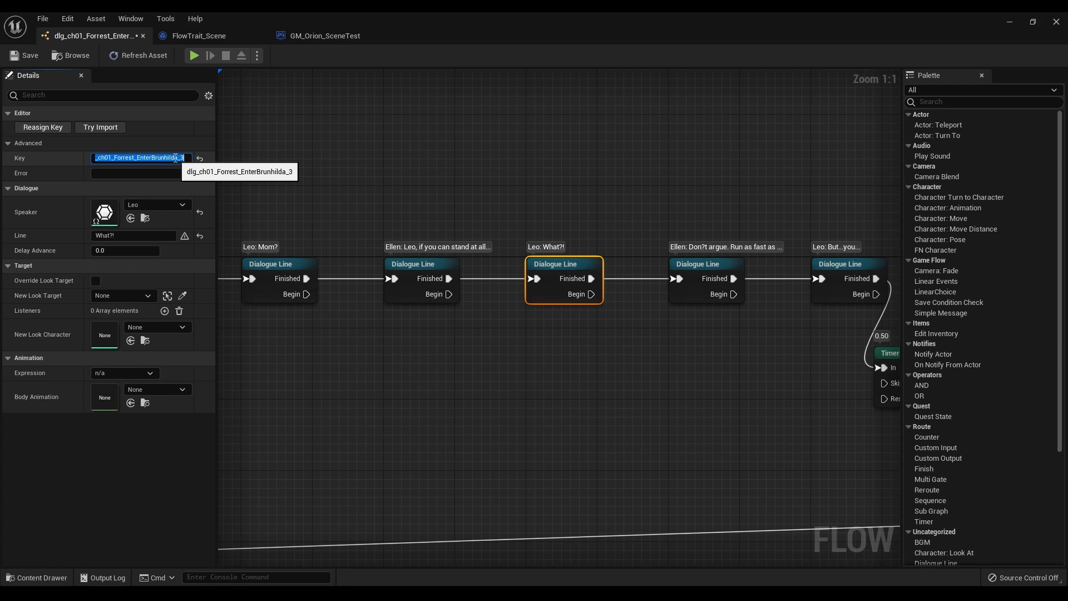
pyautogui.click(510, 105)
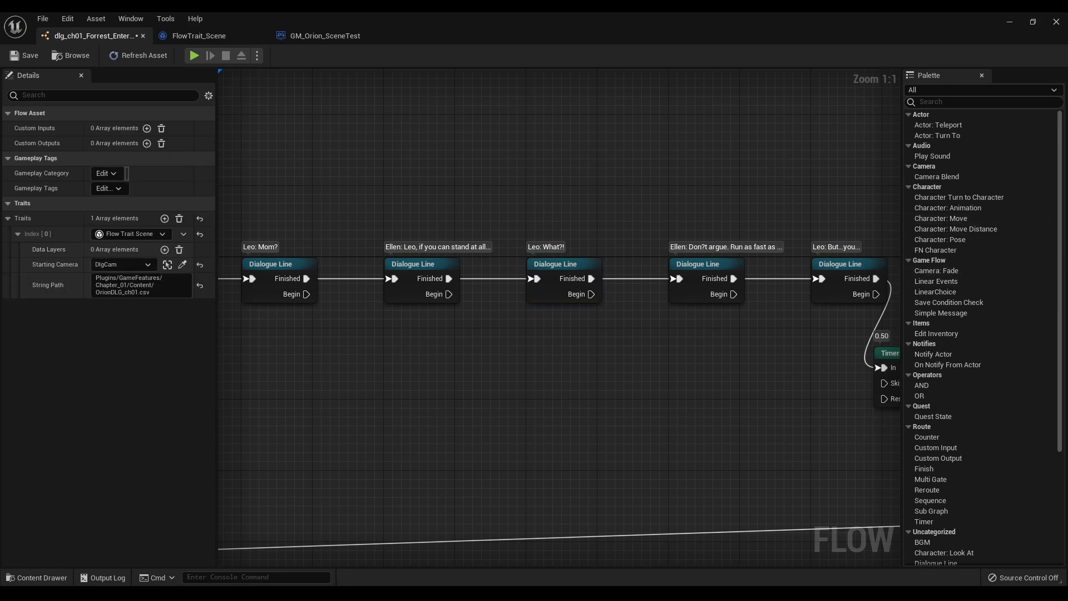
# Switch to the Circle of Orion - Scripts spreadsheet and find the "Brunhilda Saves the Day!" section of Chapter 1
pyautogui.moveTo(1067, 146); pyautogui.dragTo(815, 18)
pyautogui.scroll(-5, 364, 305)
pyautogui.scroll(15, 358, 303)
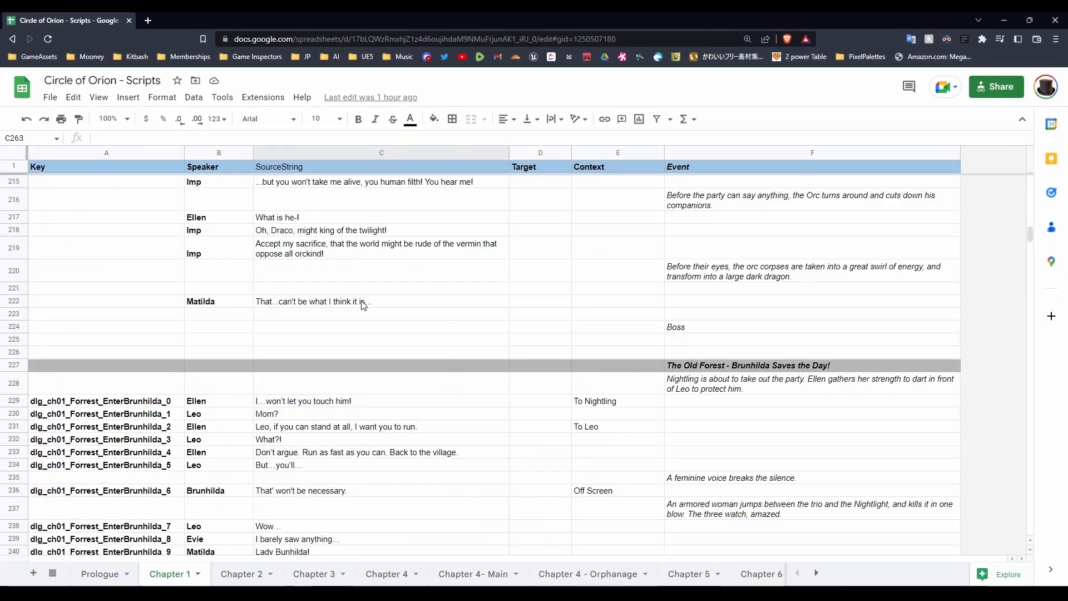
pyautogui.scroll(-3, 363, 305)
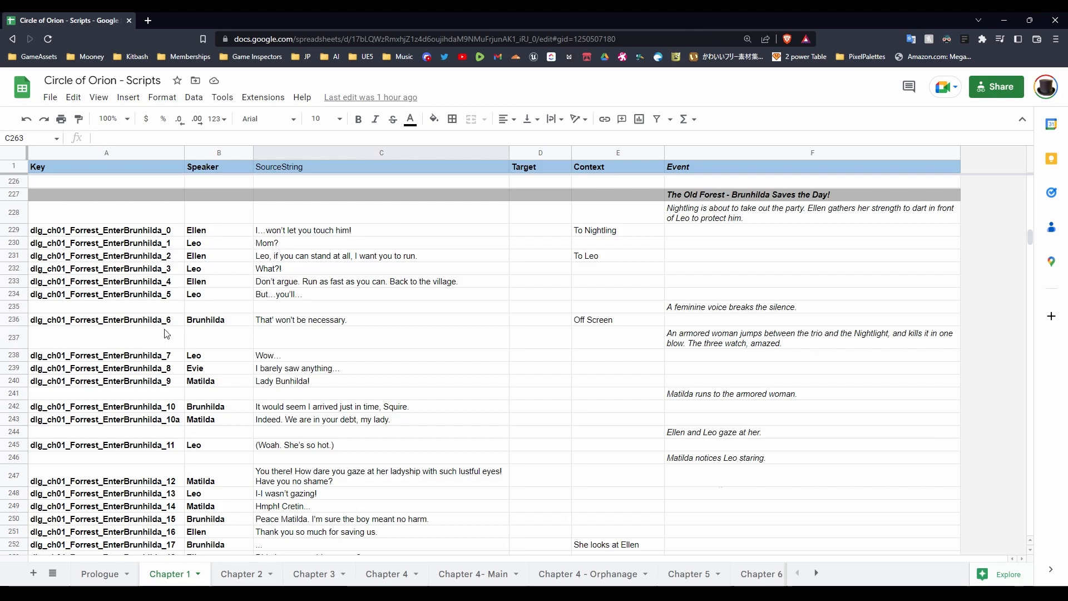
pyautogui.click(334, 217)
# Step through the Event and Context notes beside the first lines of the Brunhilda scene
pyautogui.click(682, 220)
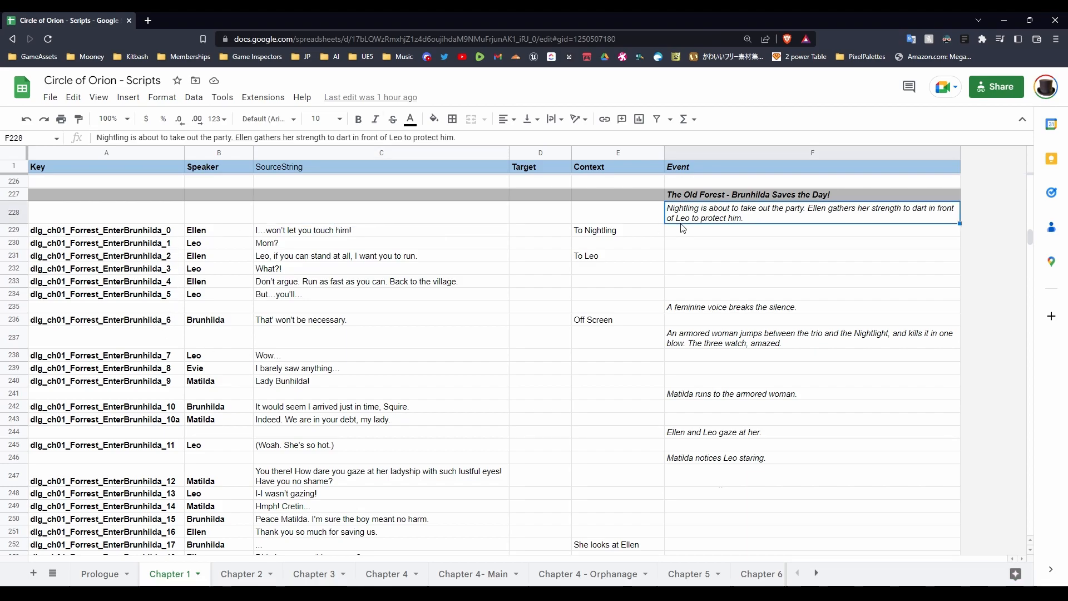
pyautogui.press('Left')
pyautogui.press('Down')
pyautogui.press('Down')
pyautogui.press('Right')
pyautogui.press('Up')
pyautogui.press('Up')
pyautogui.press('Down')
pyautogui.press('Down')
pyautogui.press('Down')
pyautogui.press('Down')
pyautogui.press('Down')
# Step down the Key column to review the dialogue keys of the Brunhilda scene
pyautogui.click(167, 248)
pyautogui.press('Up')
pyautogui.press('Down')
pyautogui.press('Down')
pyautogui.press('Down')
pyautogui.press('Down')
pyautogui.press('Down')
pyautogui.press('Down')
pyautogui.press('Down')
pyautogui.press('Down')
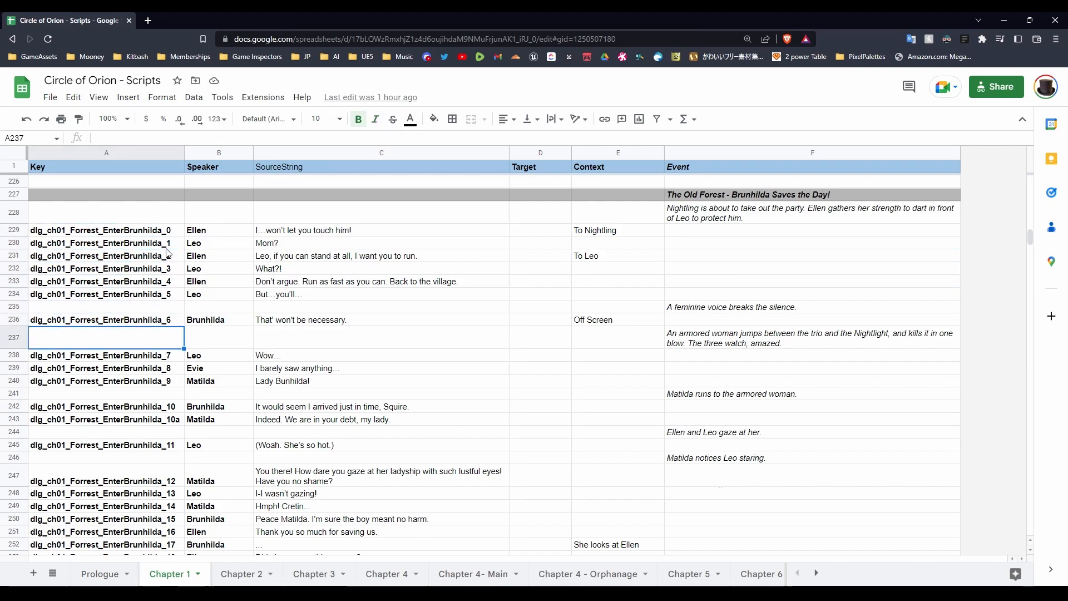
# Read through the Brunhilda scene's dialogue text in the SourceString column
pyautogui.press('Up')
pyautogui.press('Right')
pyautogui.press('Right')
pyautogui.press('Down')
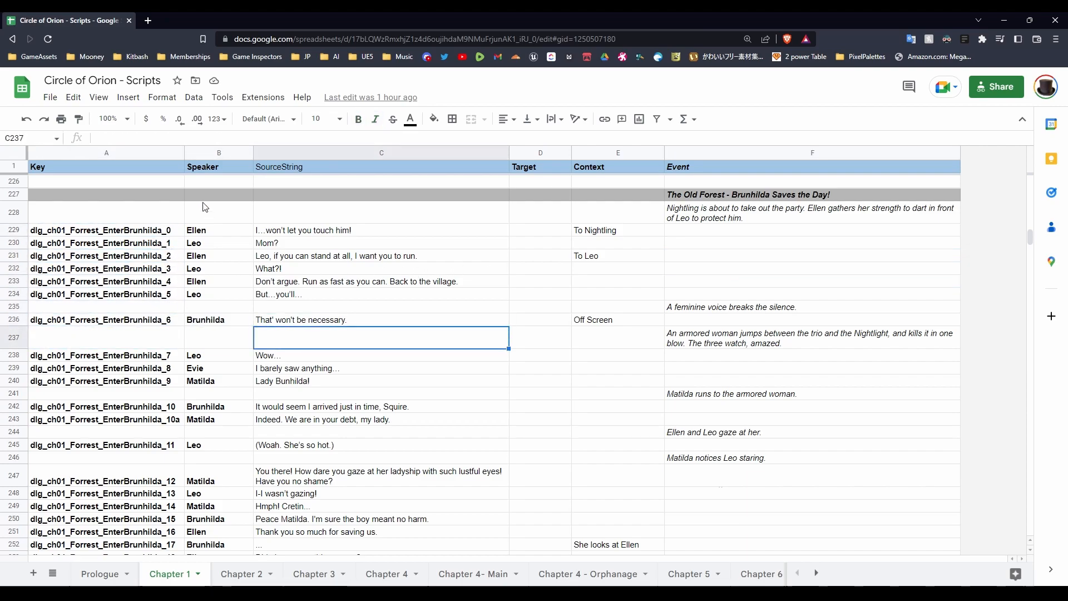
pyautogui.press('Down')
pyautogui.press('Down')
pyautogui.scroll(-3, 375, 359)
pyautogui.press('Down')
pyautogui.press('Down')
pyautogui.press('Down')
pyautogui.scroll(-1, 377, 366)
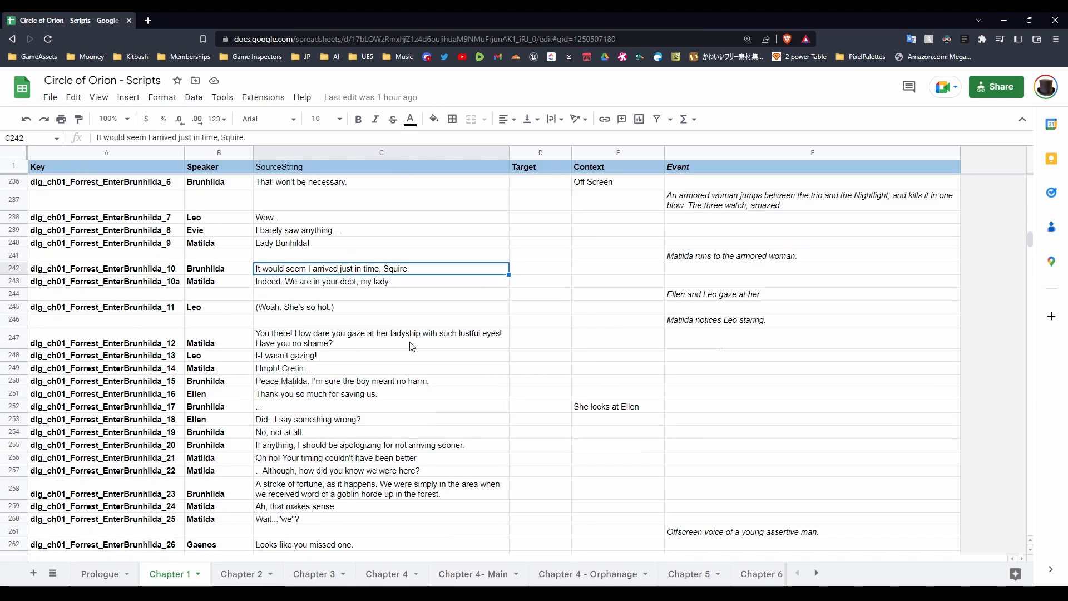
# Show the spreadsheet's download formats and point out Comma Separated Values (.csv)
pyautogui.click(50, 98)
pyautogui.moveTo(113, 253)
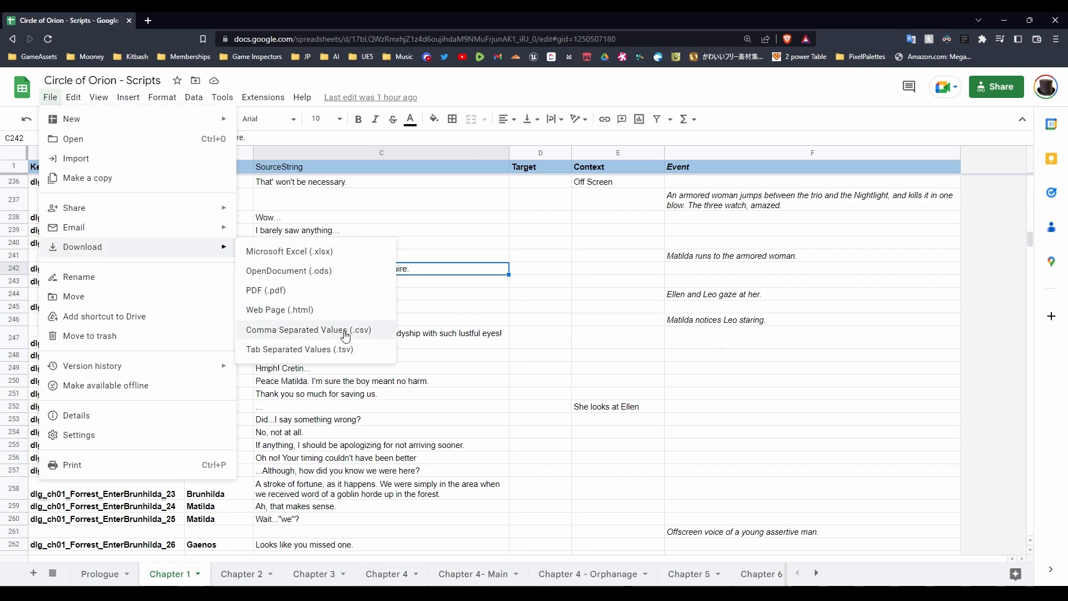
# Locate OrionDLG_ch01 in the Chapter_01 Content folder, preview it in the Text Import dialog and cancel the import
pyautogui.moveTo(645, 18); pyautogui.dragTo(756, 76)
pyautogui.moveTo(612, 78); pyautogui.dragTo(502, 79)
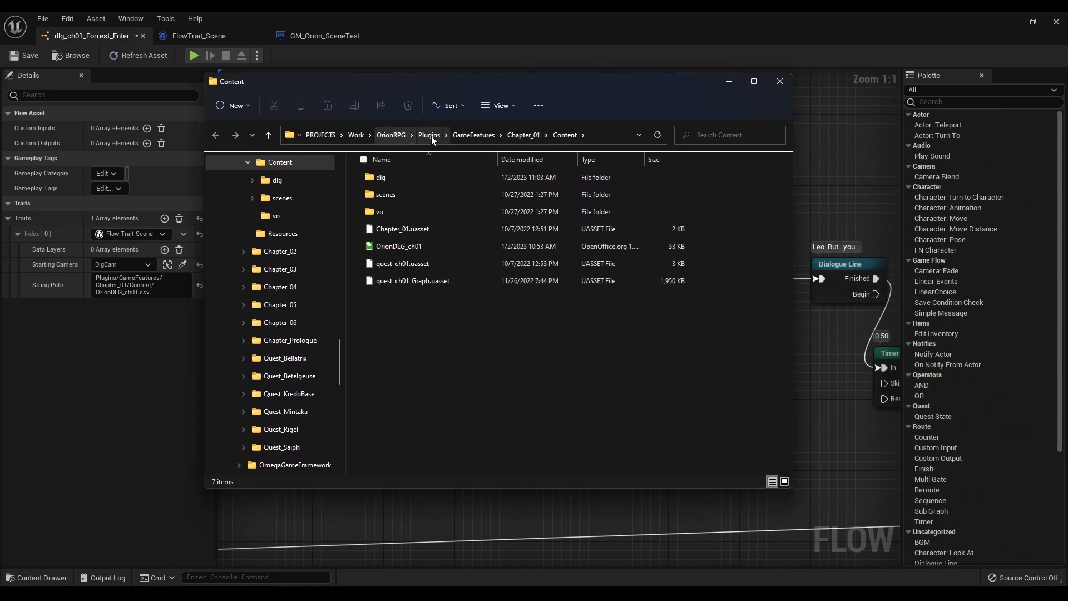
pyautogui.click(416, 250)
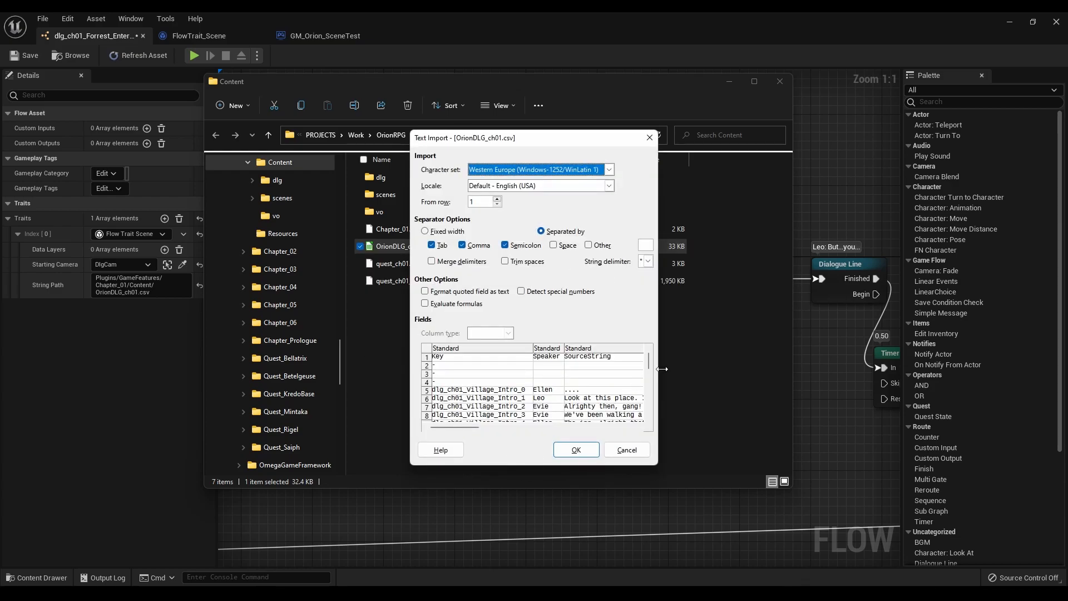
pyautogui.moveTo(649, 359); pyautogui.dragTo(649, 442)
pyautogui.click(639, 448)
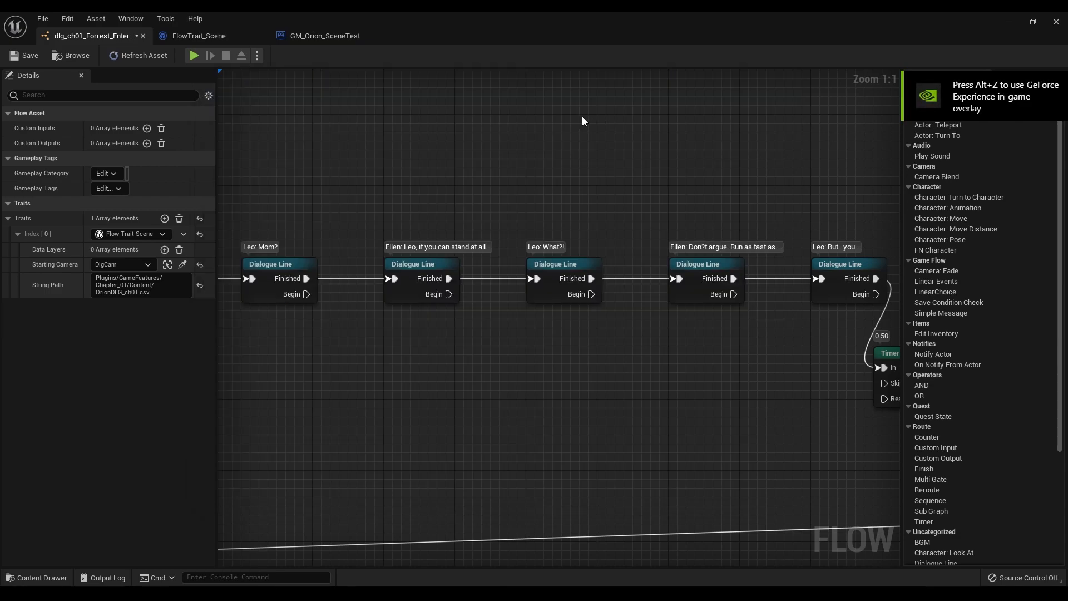
# Inspect the "Leo: What?!" and "Ellen: Leo, if you can stand at all" Dialogue Line nodes in the flow graph
pyautogui.click(562, 266)
pyautogui.click(573, 396)
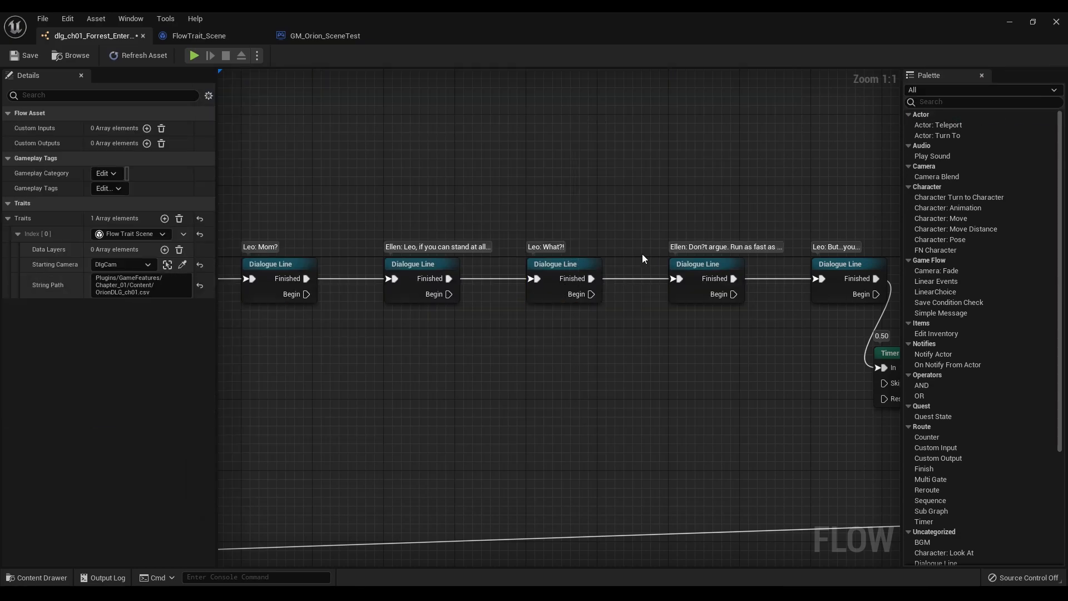
pyautogui.moveTo(544, 161); pyautogui.dragTo(445, 361)
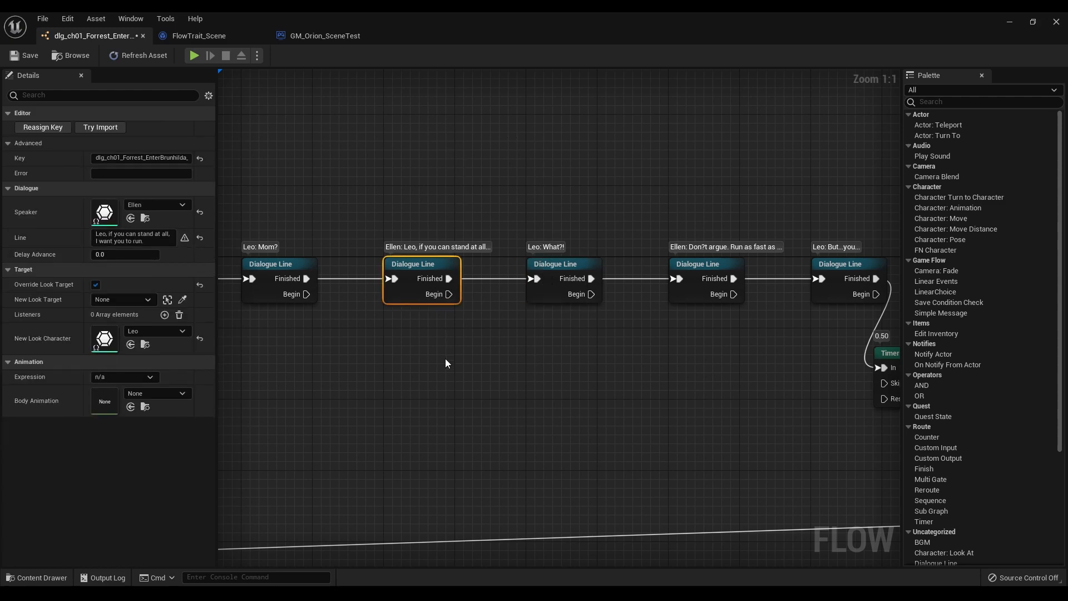
pyautogui.click(447, 354)
# Compare the Flow Trait Scene's String Path with the folder location and name of the OrionDLG_ch01 file
pyautogui.click(185, 293)
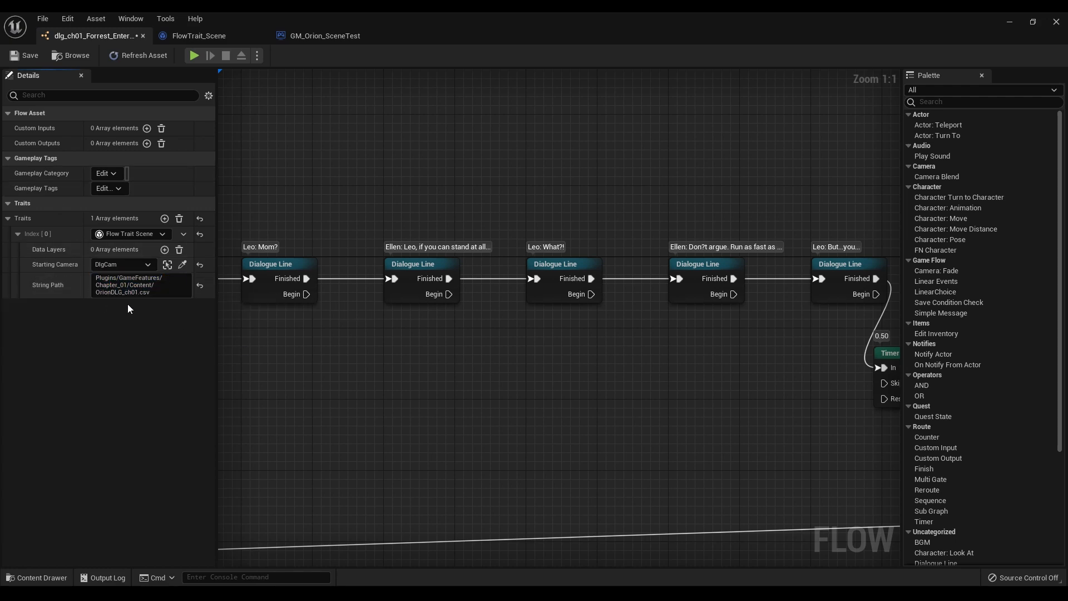
pyautogui.click(168, 296)
pyautogui.click(168, 295)
pyautogui.moveTo(169, 296); pyautogui.dragTo(1, 233)
pyautogui.click(92, 272)
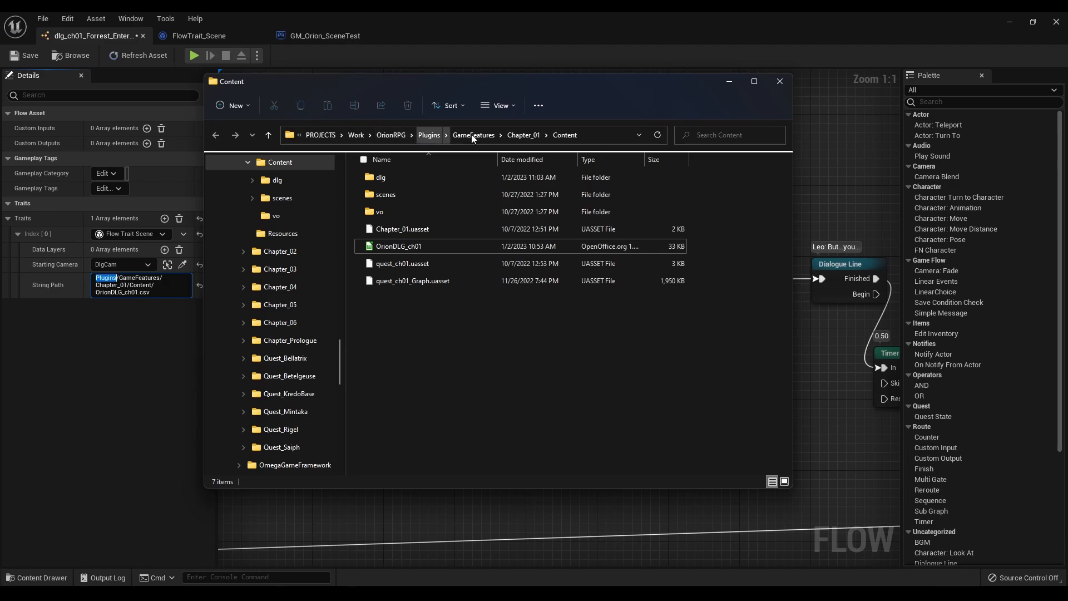
pyautogui.click(133, 322)
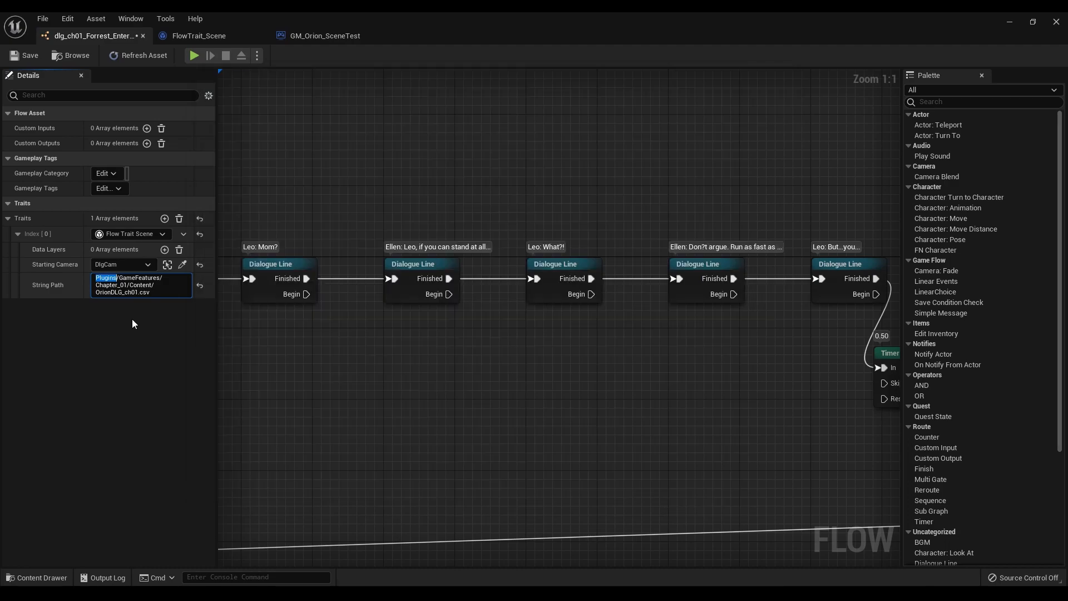
pyautogui.click(134, 278)
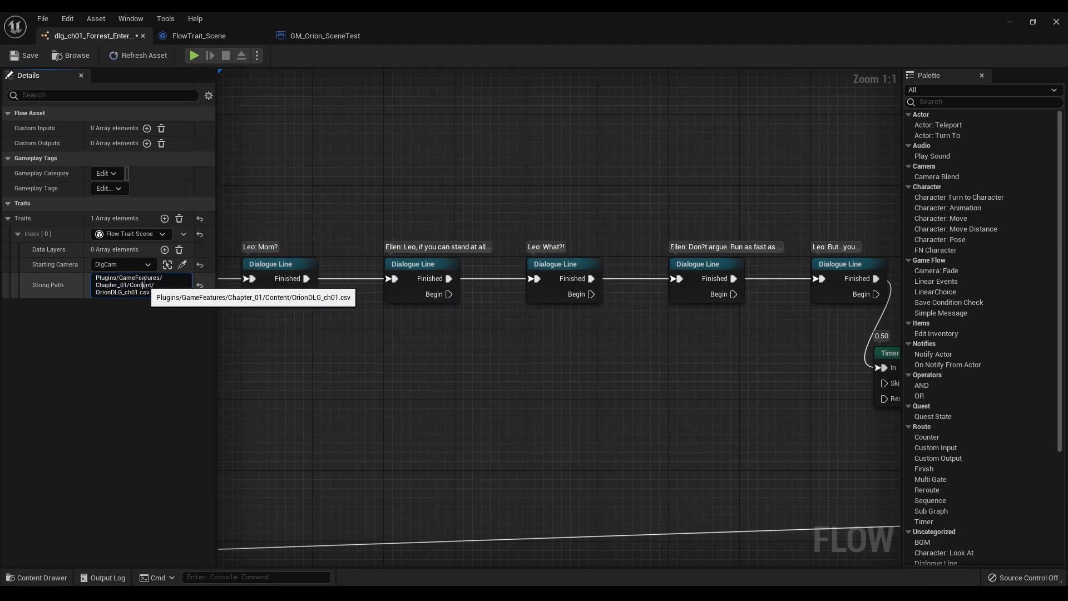
pyautogui.moveTo(150, 293); pyautogui.dragTo(2, 295)
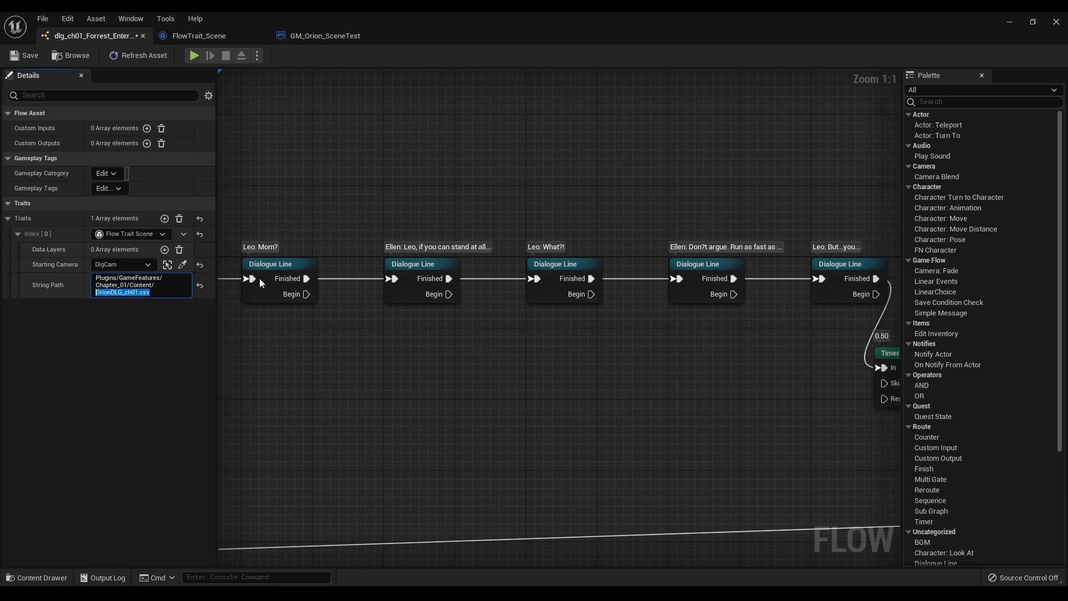
pyautogui.moveTo(176, 286); pyautogui.dragTo(11, 265)
pyautogui.moveTo(161, 292); pyautogui.dragTo(1, 250)
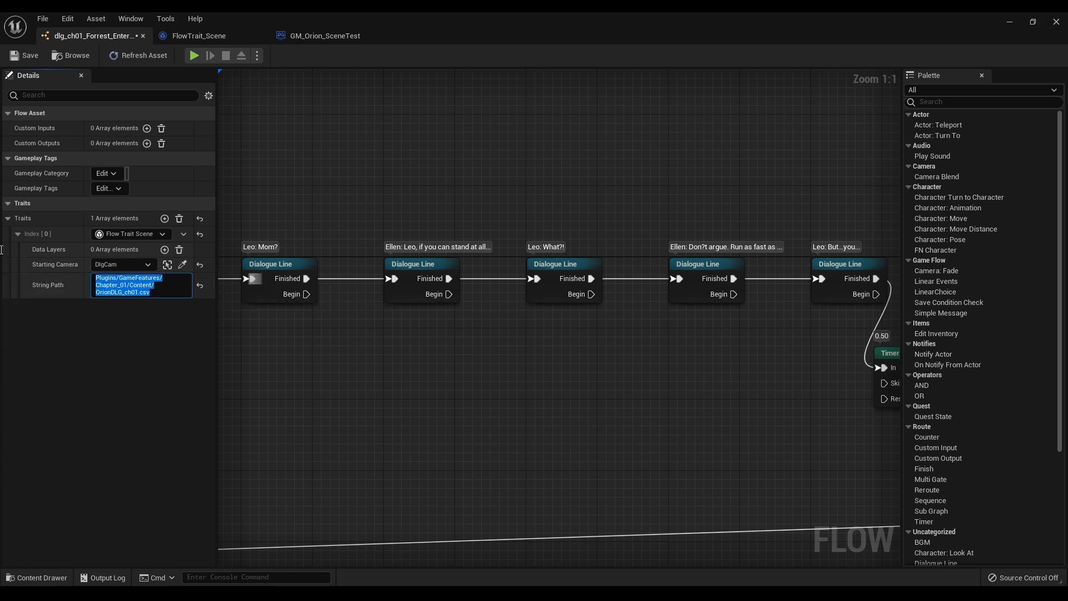
# Examine the Key of the "Ellen: Leo, if you can stand at all" Dialogue Line node
pyautogui.click(422, 267)
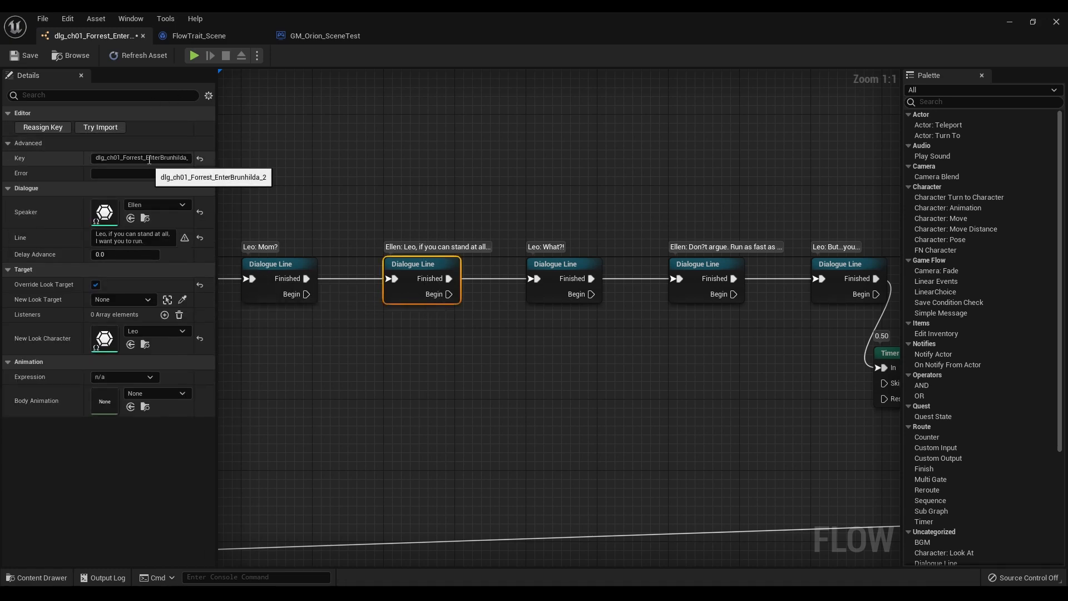
pyautogui.click(388, 165)
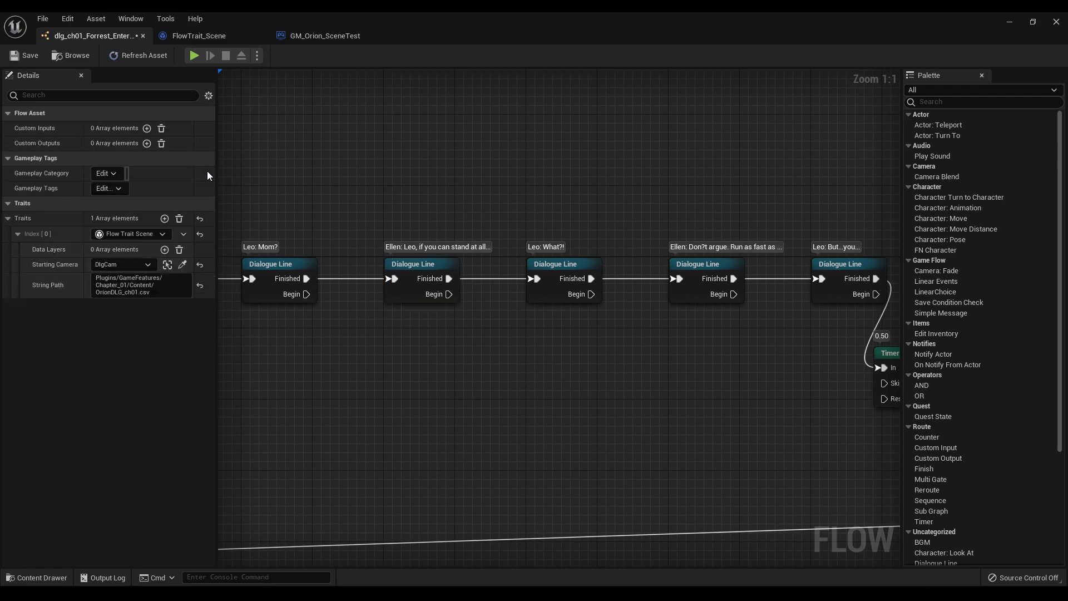
pyautogui.click(395, 301)
pyautogui.click(172, 158)
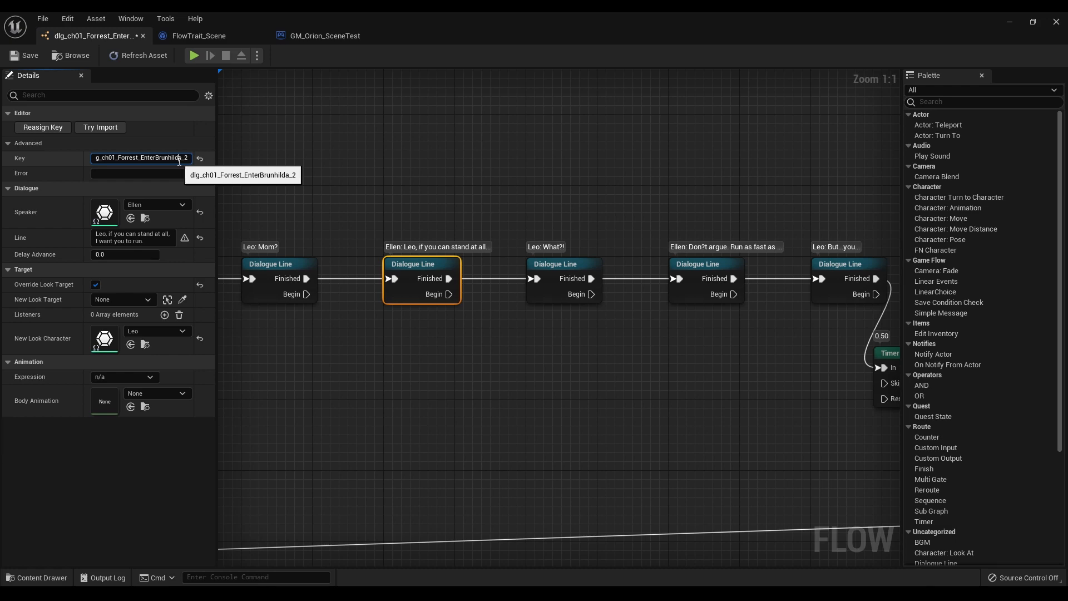
# Check the ending of the "Ellen: Leo, if you can stand at all" node's Key and save the flow graph
pyautogui.doubleClick(179, 160)
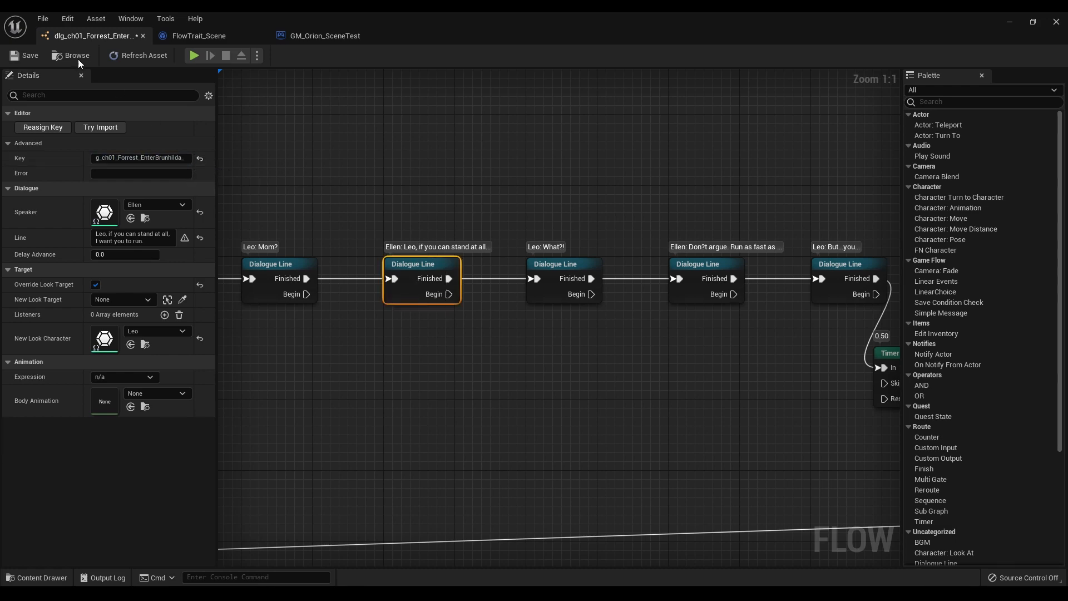
pyautogui.click(25, 55)
pyautogui.click(457, 135)
pyautogui.moveTo(458, 136); pyautogui.dragTo(429, 347)
pyautogui.moveTo(445, 365); pyautogui.dragTo(422, 186)
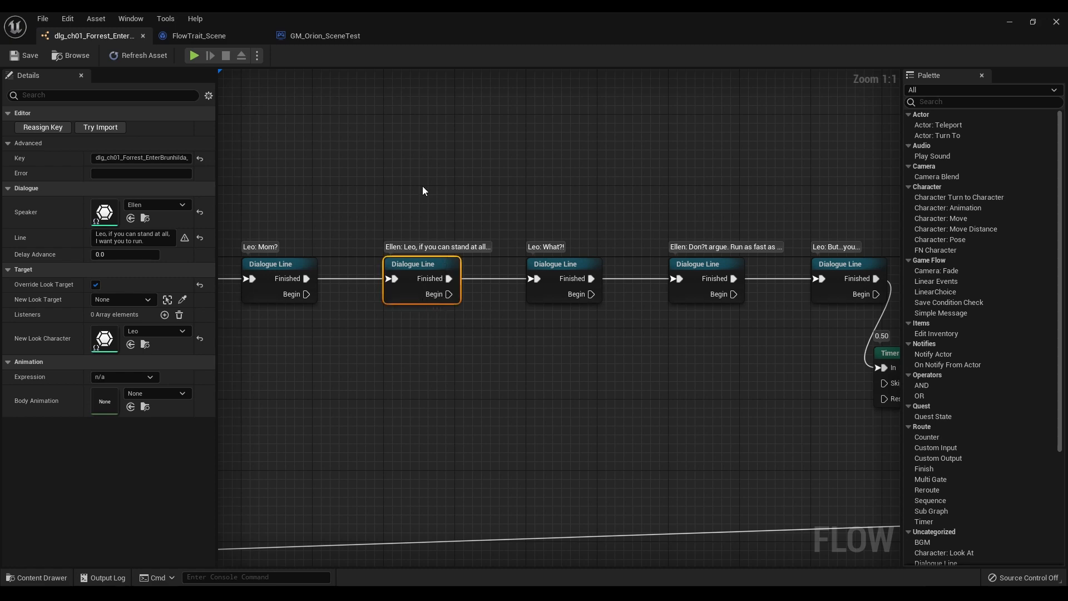
# Reset the Key, Speaker and Line of the "Ellen: Leo, if you can stand at all" Dialogue Line node to empty
pyautogui.click(200, 212)
pyautogui.click(200, 237)
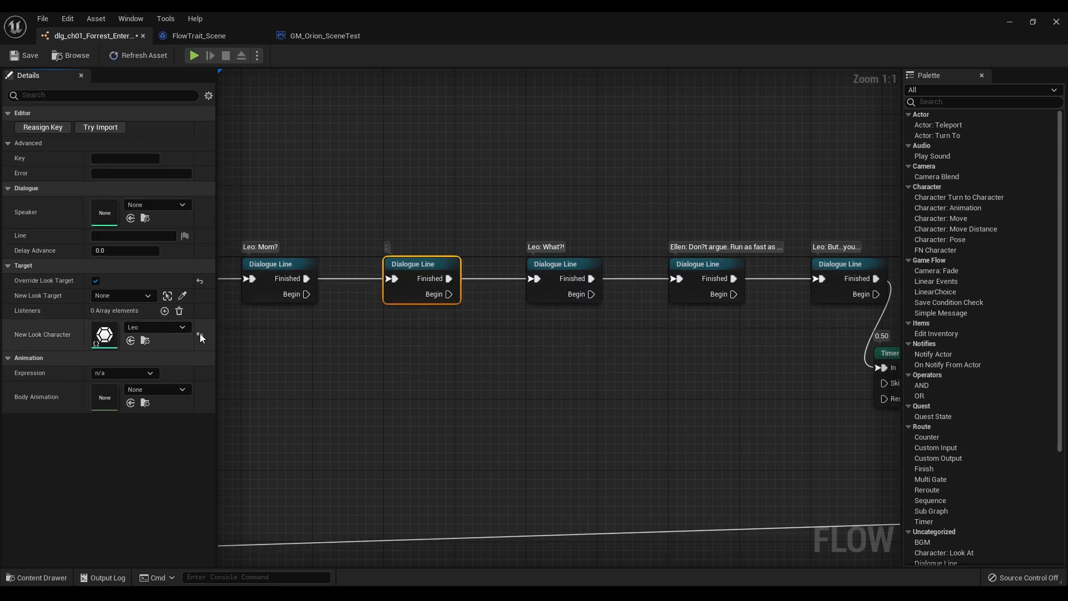
pyautogui.hotkey('ctrl', 'z')
pyautogui.moveTo(432, 401); pyautogui.dragTo(459, 140)
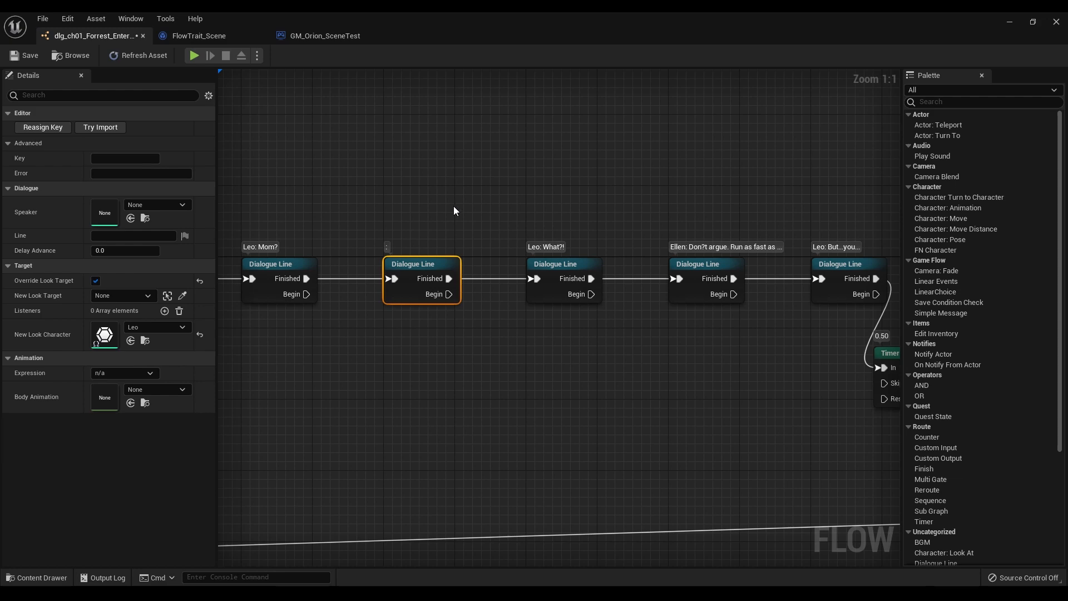
pyautogui.moveTo(520, 353); pyautogui.dragTo(564, 190)
pyautogui.moveTo(658, 200); pyautogui.dragTo(699, 356)
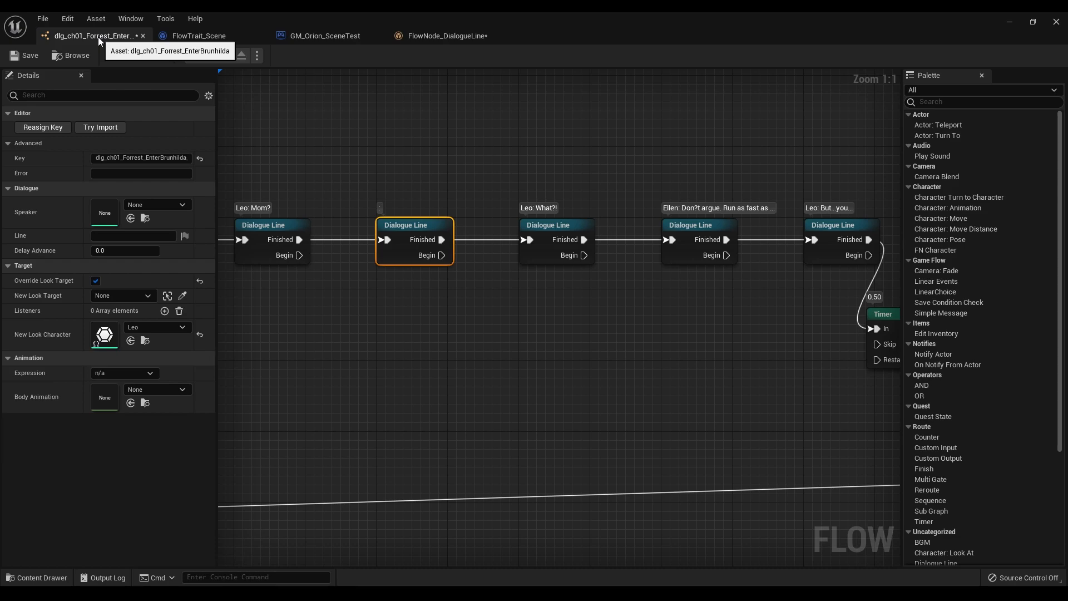
# Switch to the Circle of Orion - Scripts spreadsheet and review the first dlg_ch01_Forrest_EnterBrunhilda keys in the Chapter 1 sheet
pyautogui.moveTo(1067, 265); pyautogui.dragTo(334, 12)
pyautogui.click(161, 243)
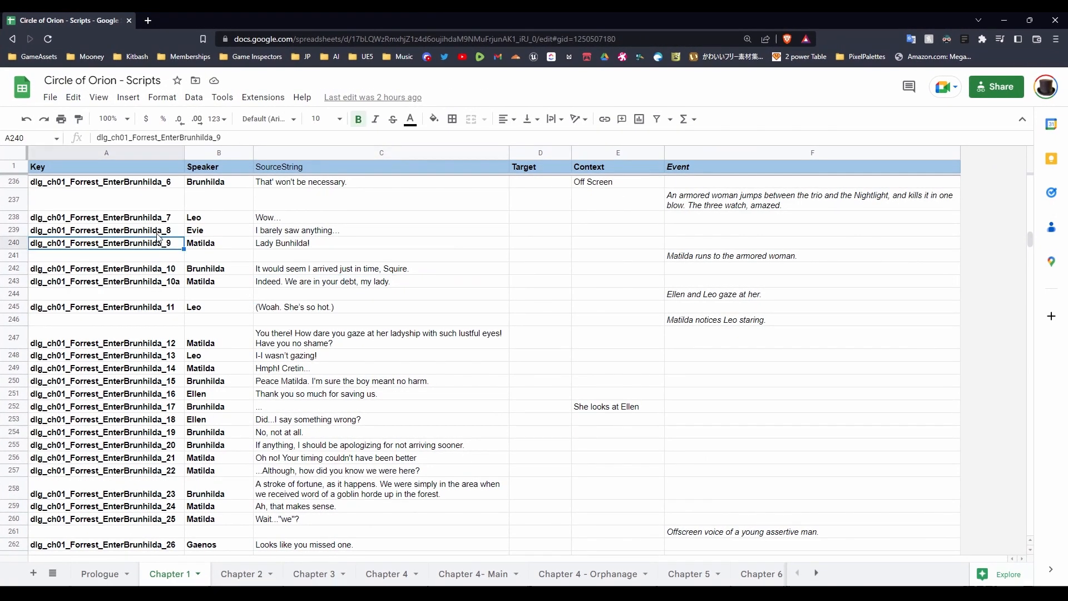
pyautogui.click(157, 234)
pyautogui.scroll(4, 157, 233)
pyautogui.click(155, 330)
pyautogui.click(155, 353)
pyautogui.press('Up')
pyautogui.press('Up')
pyautogui.press('Down')
pyautogui.press('Up')
pyautogui.press('Down')
pyautogui.press('Down')
pyautogui.press('Down')
pyautogui.press('Down')
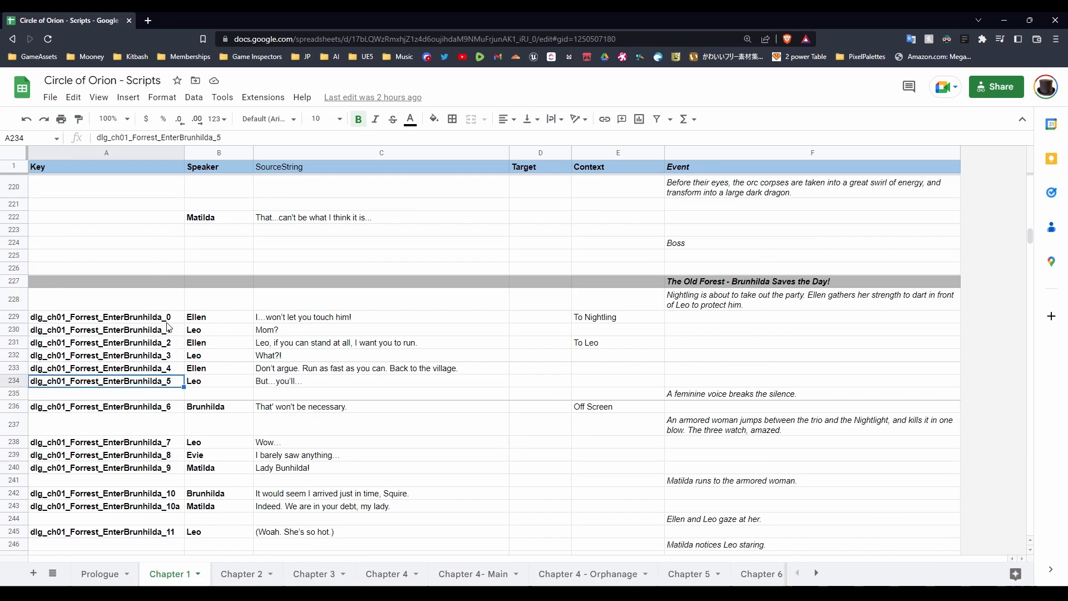
# Find the dlg_ch01_Forrest_EnterBrunhilda_2 row in the Key column and read its speaker and source string
pyautogui.click(167, 322)
pyautogui.press('Down')
pyautogui.press('Down')
pyautogui.press('Down')
pyautogui.press('Down')
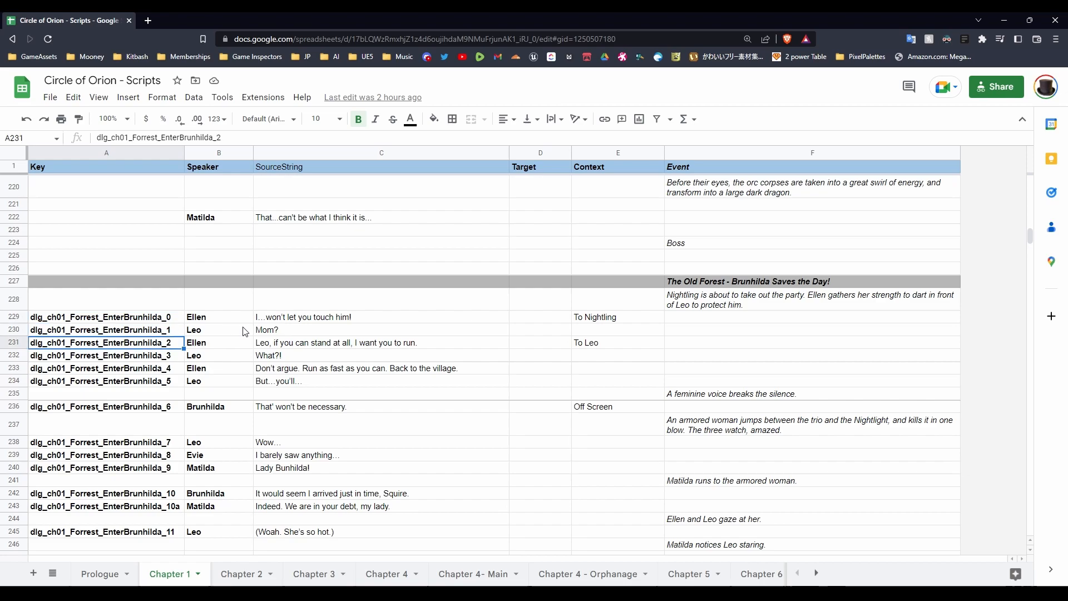
# Switch back to the flow graph and import the speaker and line for key dlg_ch01_Forrest_EnterBrunhilda_2 into the emptied Dialogue Line node
pyautogui.hotkey('alt', 'Tab')
pyautogui.click(189, 158)
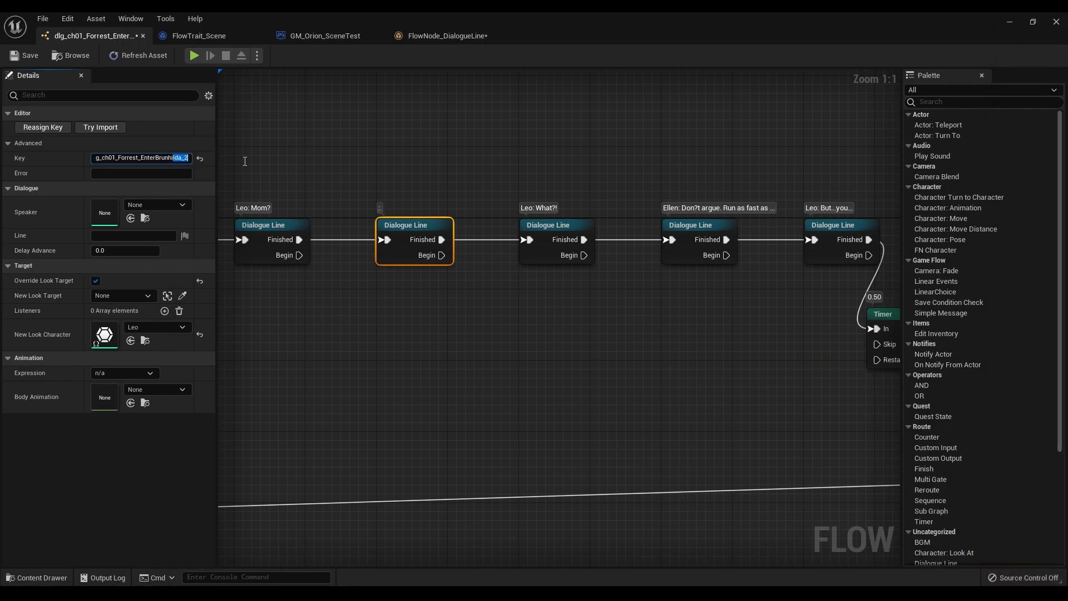
pyautogui.click(460, 153)
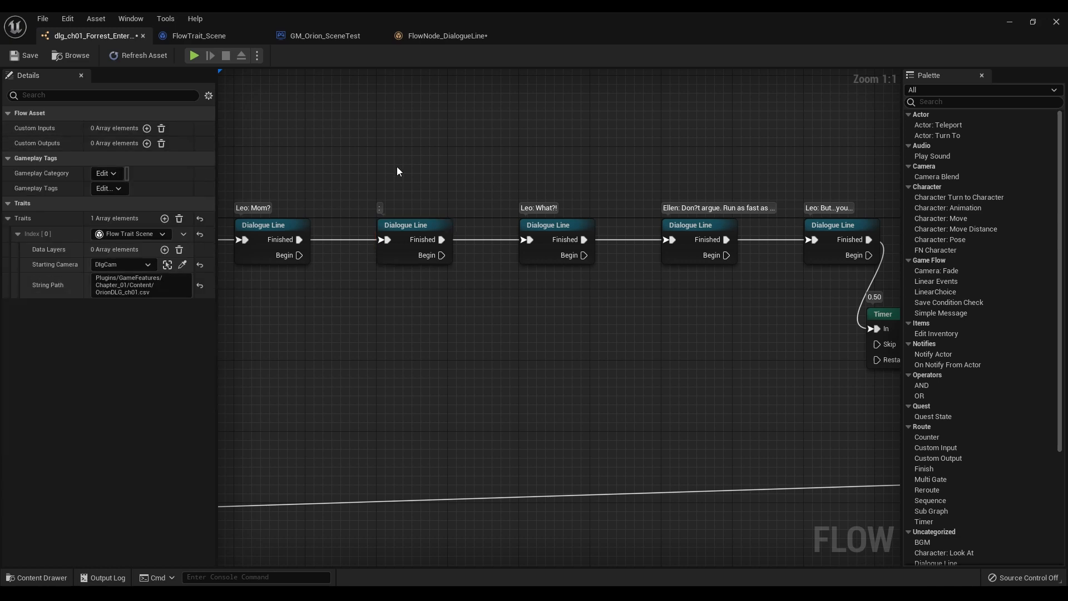
pyautogui.click(415, 228)
pyautogui.moveTo(121, 158); pyautogui.dragTo(315, 159)
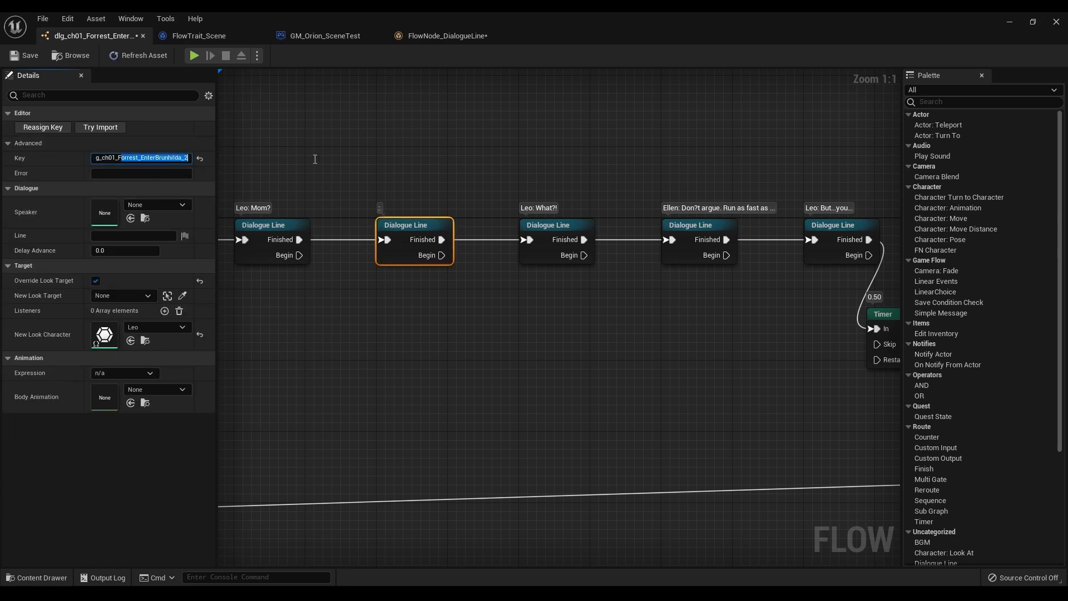
pyautogui.click(495, 193)
pyautogui.click(415, 228)
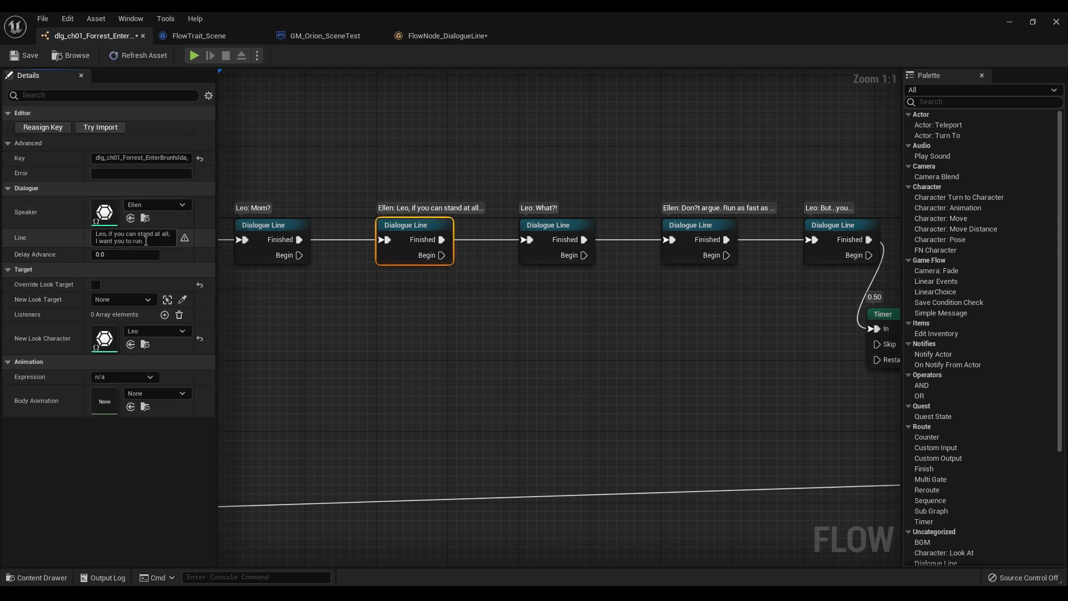
pyautogui.moveTo(148, 243); pyautogui.dragTo(7, 203)
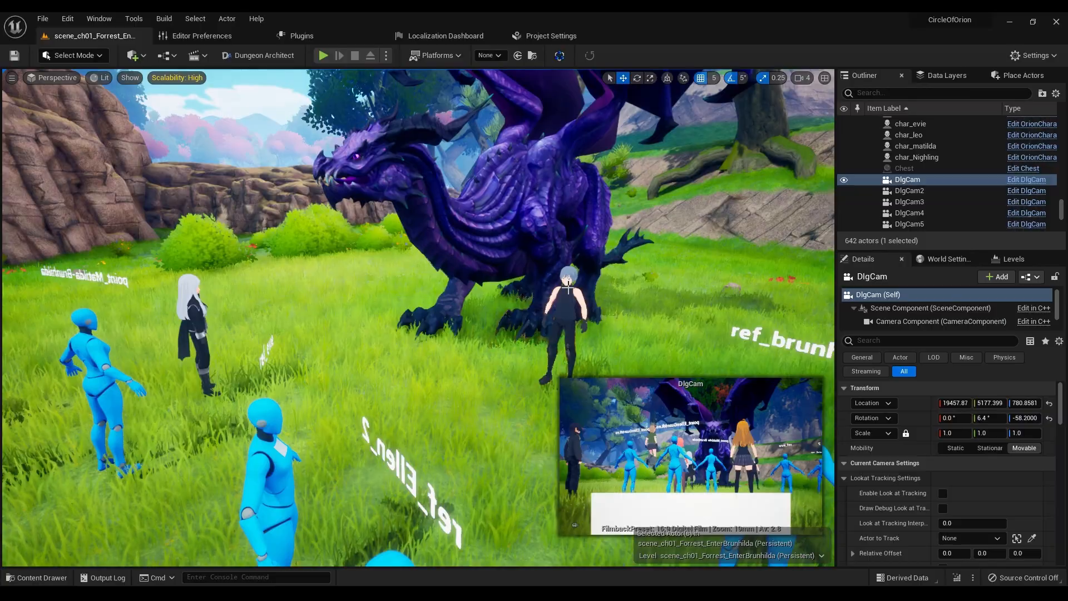
# Survey the characters and reference figures around the dragon in the forest level, and view the Camera Blend nodes in the flow graph
pyautogui.click(568, 288)
pyautogui.moveTo(607, 270); pyautogui.dragTo(823, 279, button='right')
pyautogui.press('g')
pyautogui.click(607, 270)
pyautogui.moveTo(433, 352); pyautogui.dragTo(489, 362, button='right')
pyautogui.click(466, 329)
pyautogui.hotkey('alt', 'Tab')
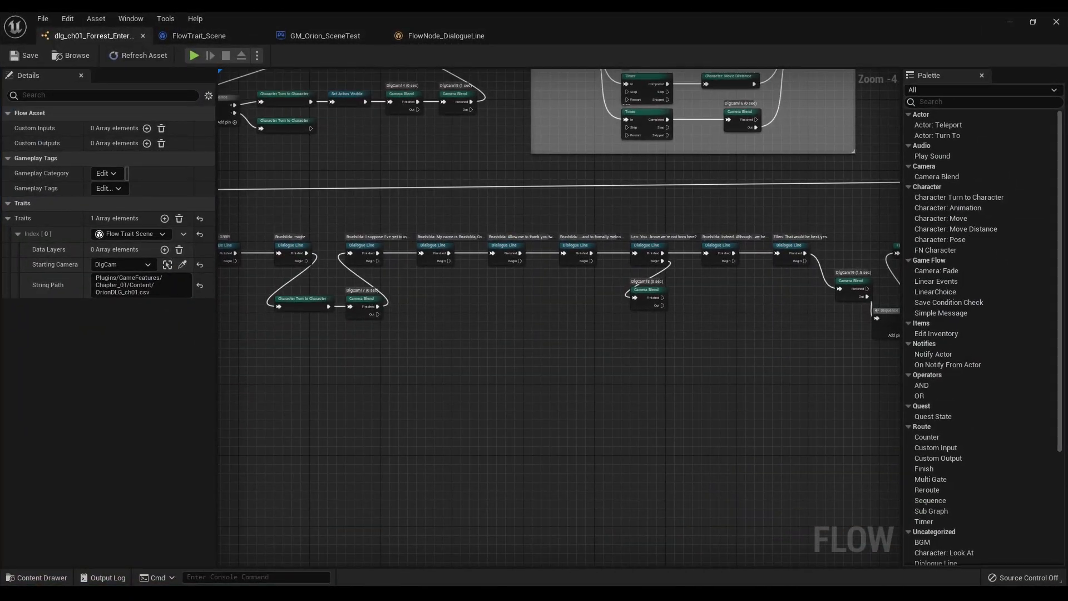
pyautogui.moveTo(612, 334); pyautogui.dragTo(384, 255, button='right')
pyautogui.click(1009, 22)
# Examine the dialogue cameras placed around the forest scene and select DlgCam5 to view its camera preview
pyautogui.moveTo(417, 317); pyautogui.dragTo(473, 367, button='right')
pyautogui.click(521, 451)
pyautogui.moveTo(520, 451); pyautogui.dragTo(501, 423, button='right')
pyautogui.click(344, 301)
pyautogui.click(352, 274)
pyautogui.click(295, 255)
pyautogui.moveTo(295, 255); pyautogui.dragTo(532, 286, button='right')
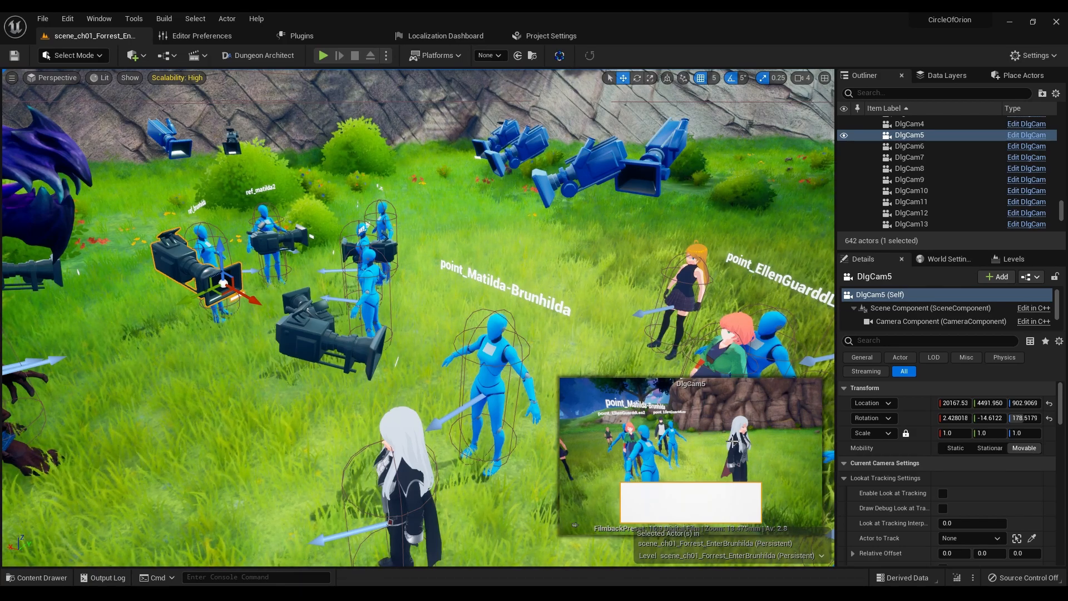
# Select the point_EllenGuarddLeo reference figure among the characters and inspect its label and mesh details up close
pyautogui.press('s')
pyautogui.moveTo(494, 271)
pyautogui.mouseDown(button='right')
pyautogui.moveTo(367, 276)
pyautogui.moveTo(400, 263)
pyautogui.moveTo(500, 259)
pyautogui.mouseUp(button='right')
pyautogui.press('w')
pyautogui.click(367, 276)
pyautogui.press('s')
pyautogui.press('w')
pyautogui.click(378, 312)
pyautogui.moveTo(379, 311); pyautogui.dragTo(642, 341, button='right')
pyautogui.press('w')
pyautogui.press('s')
pyautogui.press('w')
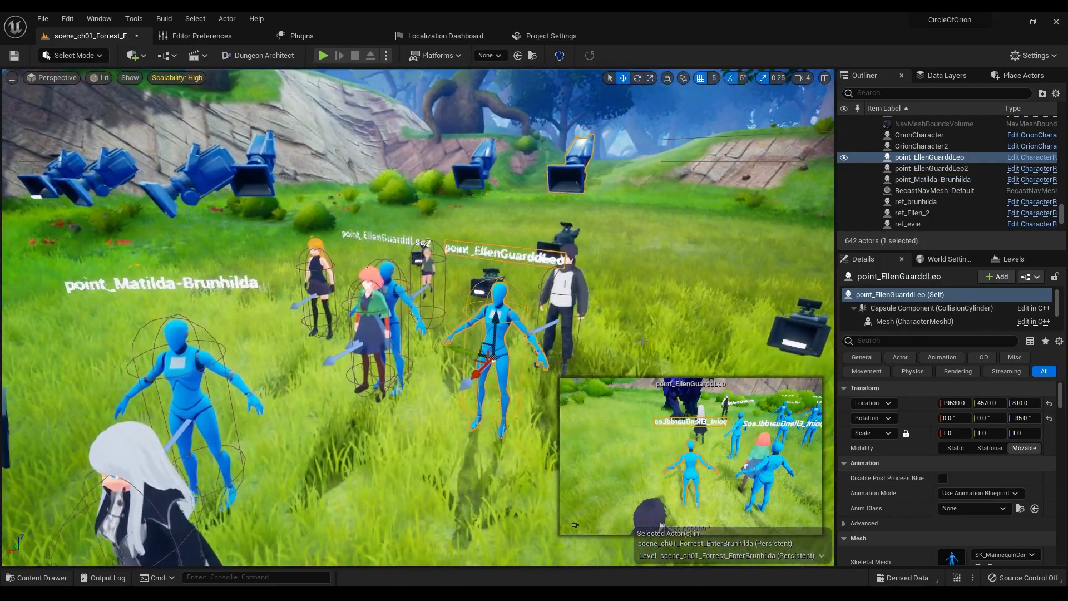
pyautogui.scroll(-4, 946, 445)
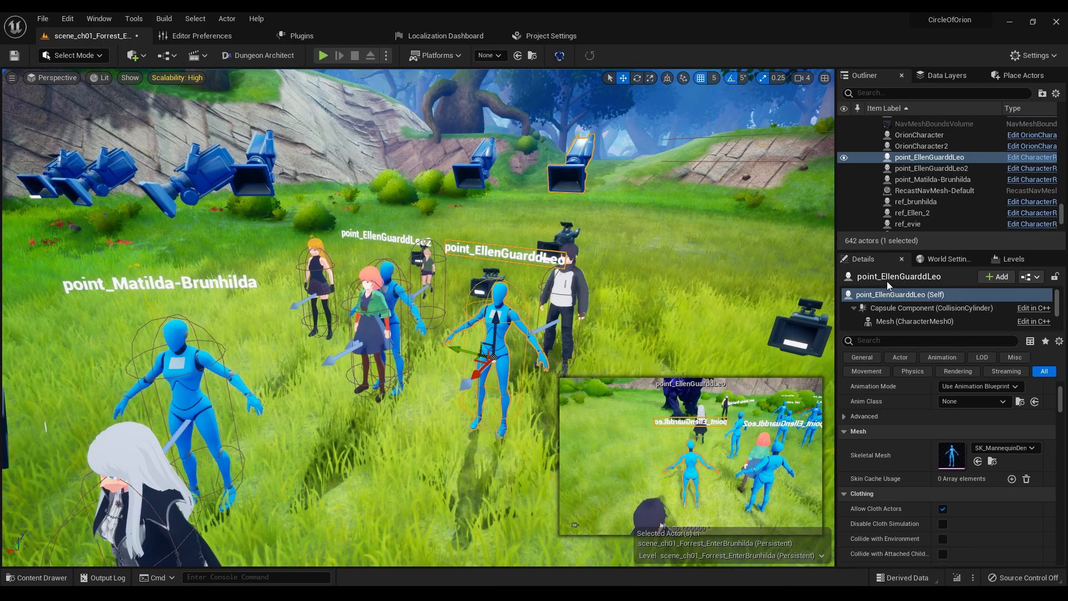
pyautogui.press('w')
pyautogui.moveTo(640, 317); pyautogui.dragTo(700, 323, button='right')
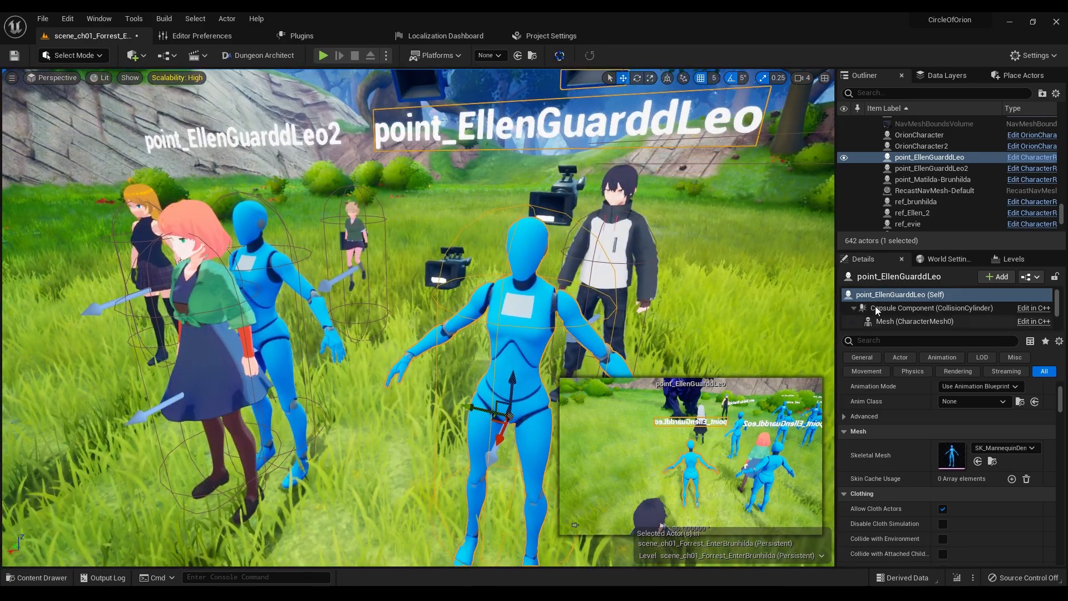
# Compare the positions of point_EllenGuarddLeo2 and point_EllenGuarddLeo within the whole forest scene
pyautogui.doubleClick(932, 168)
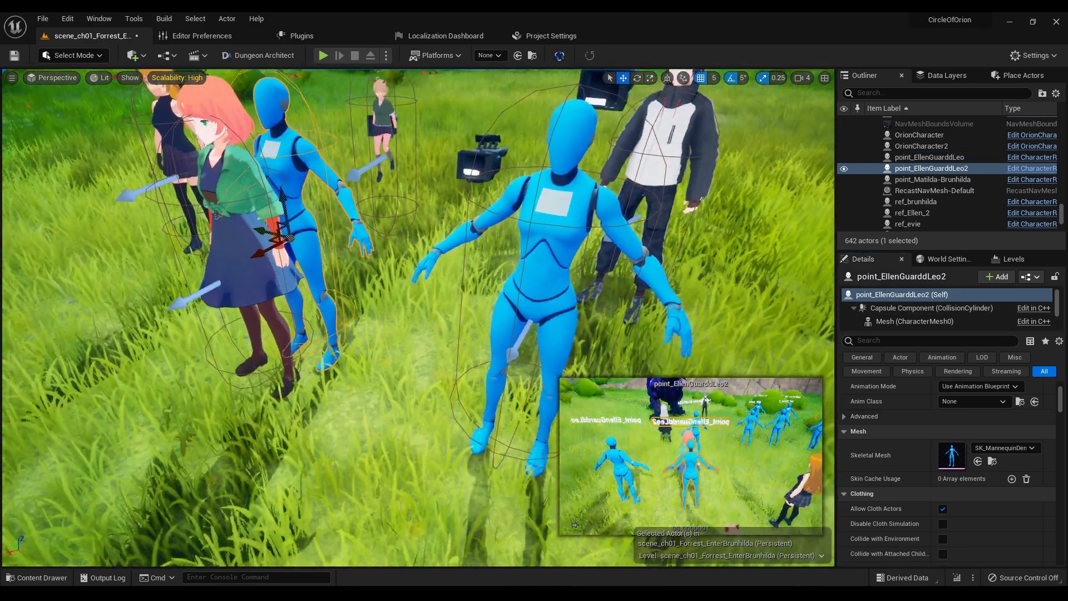
pyautogui.doubleClick(929, 157)
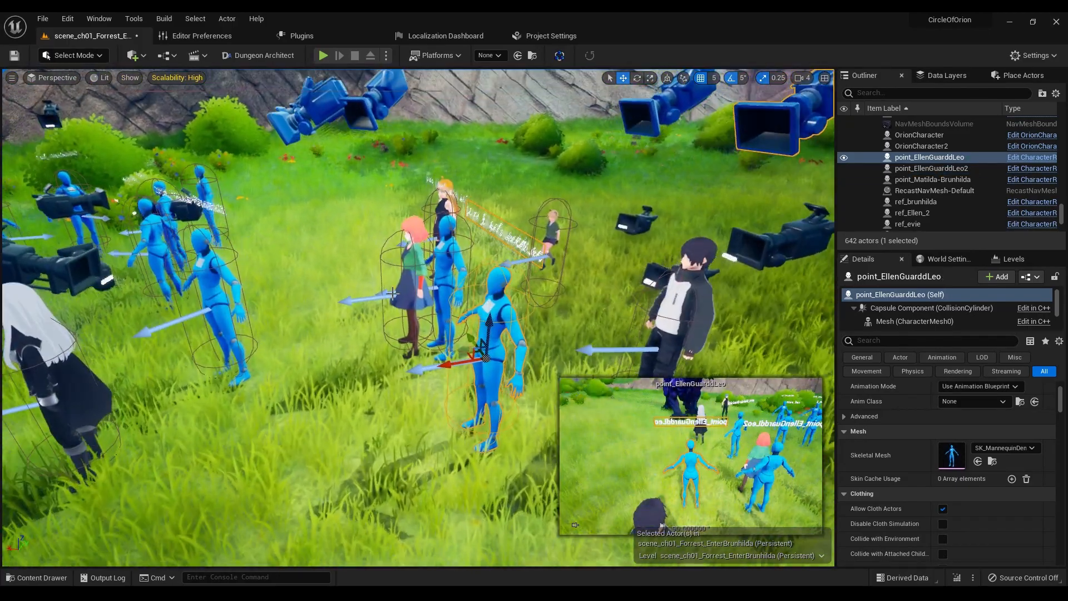
pyautogui.press('s')
pyautogui.moveTo(375, 330); pyautogui.dragTo(378, 338, button='right')
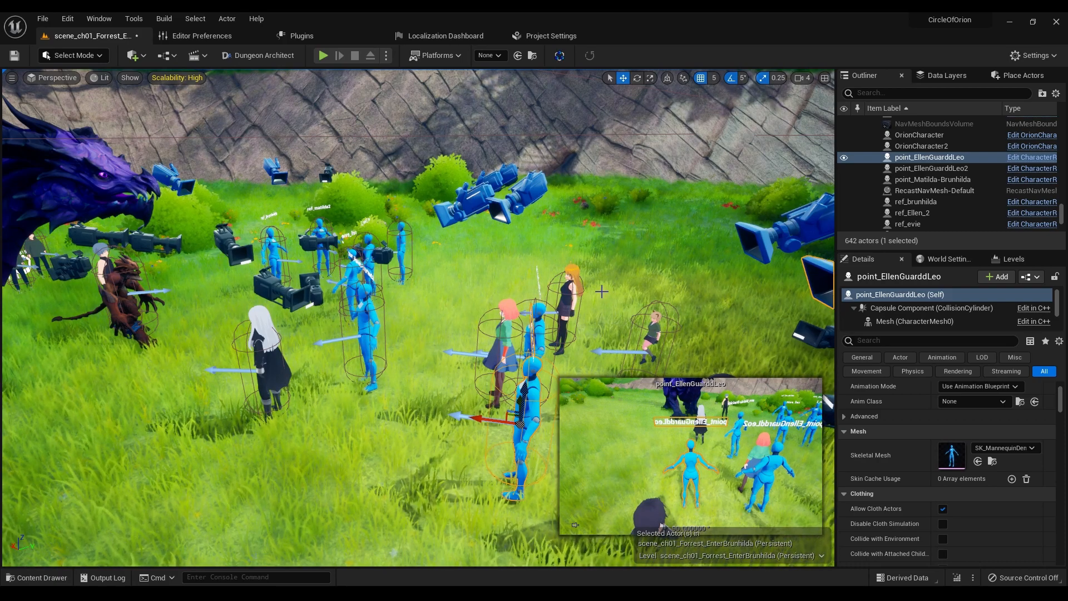
pyautogui.moveTo(377, 338); pyautogui.dragTo(374, 352, button='right')
pyautogui.moveTo(504, 312); pyautogui.dragTo(461, 297, button='right')
pyautogui.press('w')
pyautogui.press('s')
pyautogui.click(462, 296)
pyautogui.keyDown('alt'); pyautogui.moveTo(461, 297); pyautogui.dragTo(548, 322); pyautogui.keyUp('alt')
pyautogui.click(498, 349)
pyautogui.keyDown('alt'); pyautogui.moveTo(499, 350); pyautogui.dragTo(516, 330); pyautogui.keyUp('alt')
# Locate the Character: Move node after the 1.00 Timer in the flow graph and inspect its Move Point reference
pyautogui.moveTo(464, 12); pyautogui.dragTo(464, 13)
pyautogui.moveTo(239, 125); pyautogui.dragTo(703, 423, button='right')
pyautogui.moveTo(564, 78); pyautogui.dragTo(542, 365, button='right')
pyautogui.scroll(-3, 541, 364)
pyautogui.moveTo(462, 202); pyautogui.dragTo(567, 374, button='right')
pyautogui.scroll(6, 440, 365)
pyautogui.click(561, 306)
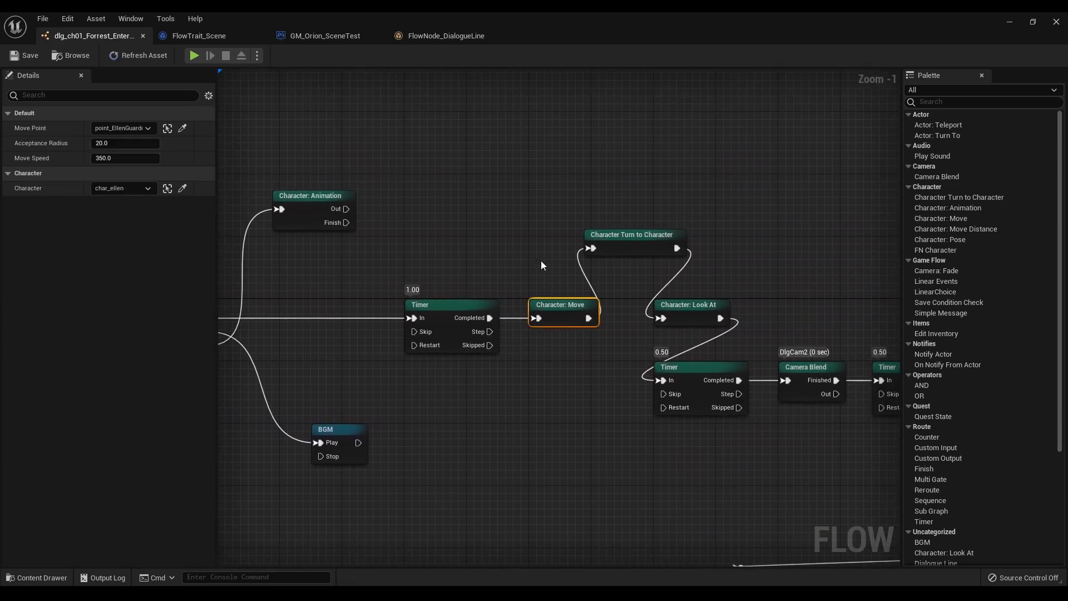
pyautogui.click(121, 128)
pyautogui.click(128, 128)
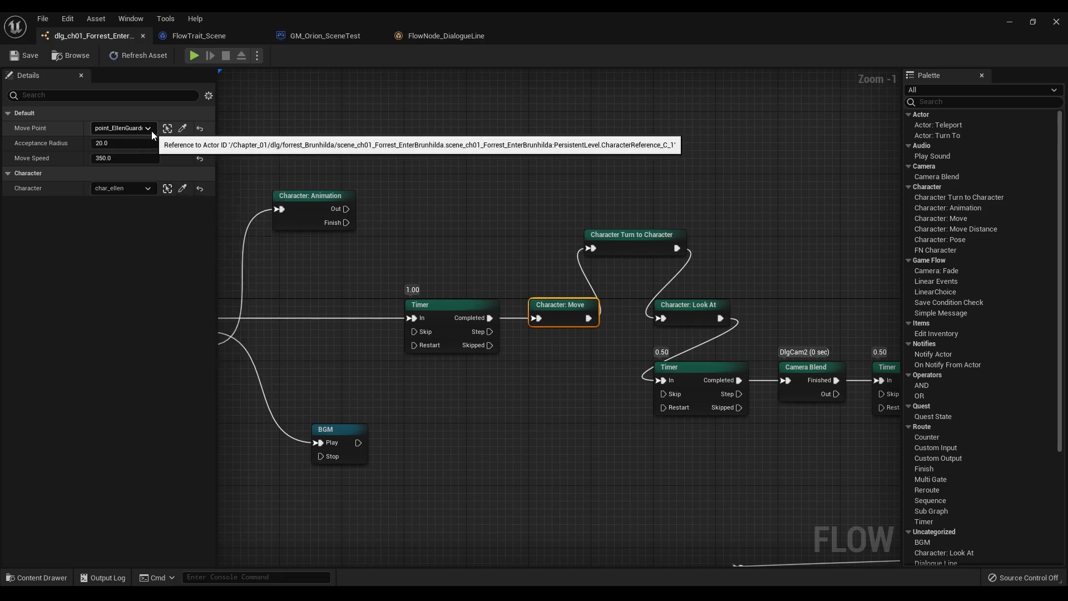
# Return to the forest level and view the point_EllenGuarddLeo marker from close by and from above
pyautogui.click(1010, 21)
pyautogui.moveTo(531, 328); pyautogui.dragTo(506, 328, button='right')
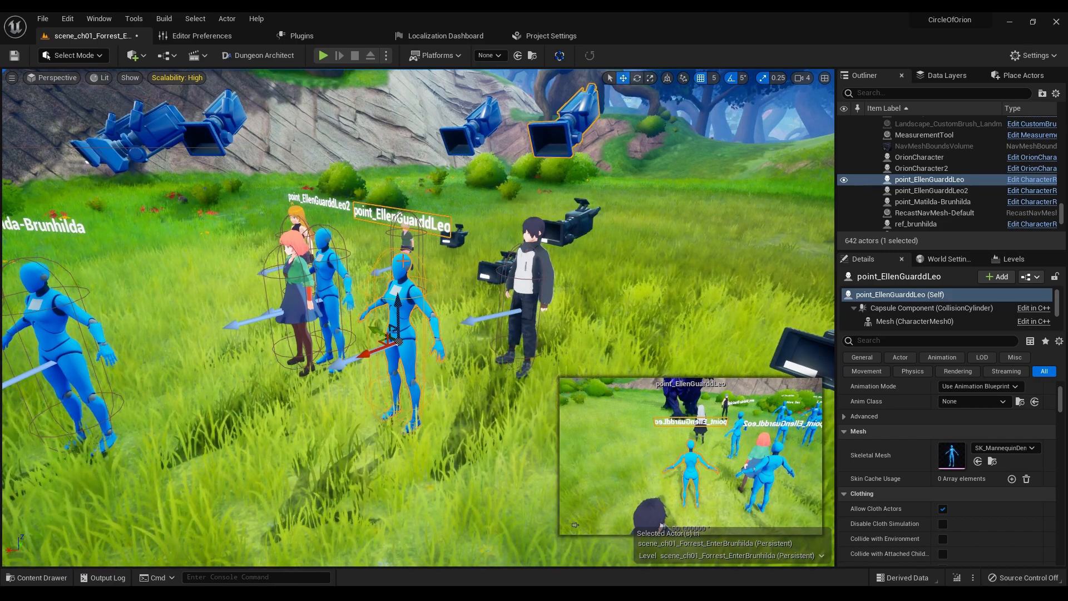
pyautogui.moveTo(417, 317); pyautogui.dragTo(352, 290, button='right')
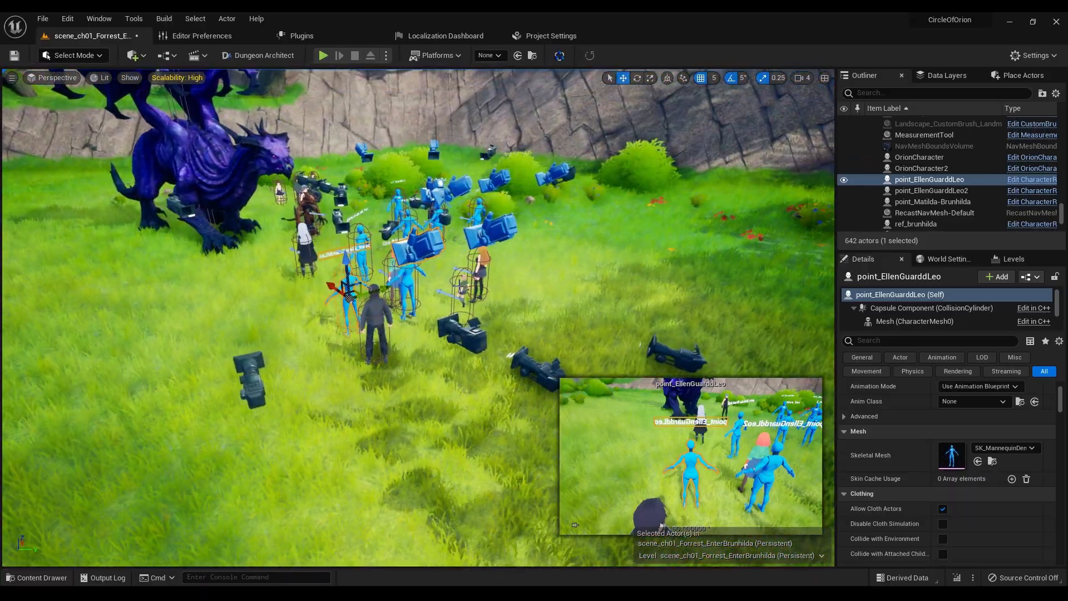
pyautogui.click(464, 285)
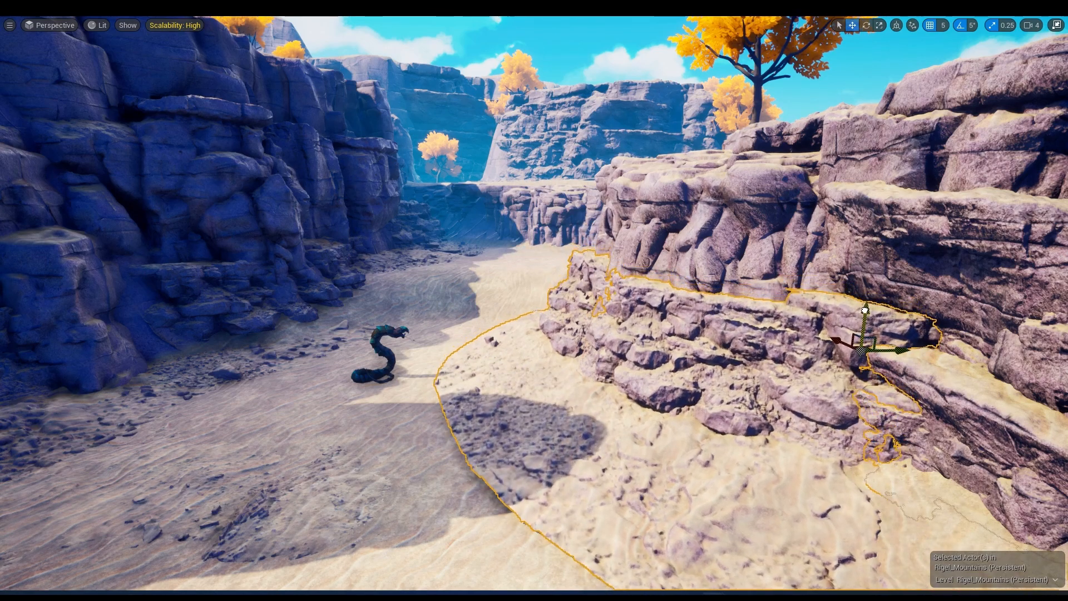
# Look over the canyon's rock formations and sandy ground in the Rigel_Mountains level
pyautogui.click(511, 296)
pyautogui.moveTo(512, 296); pyautogui.dragTo(281, 286, button='right')
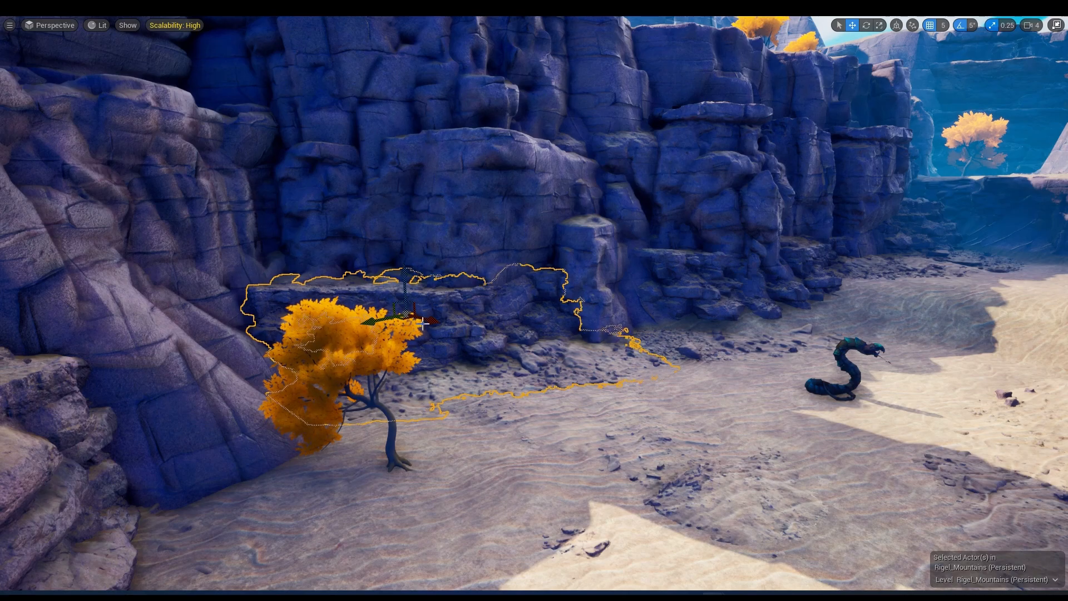
pyautogui.click(479, 228)
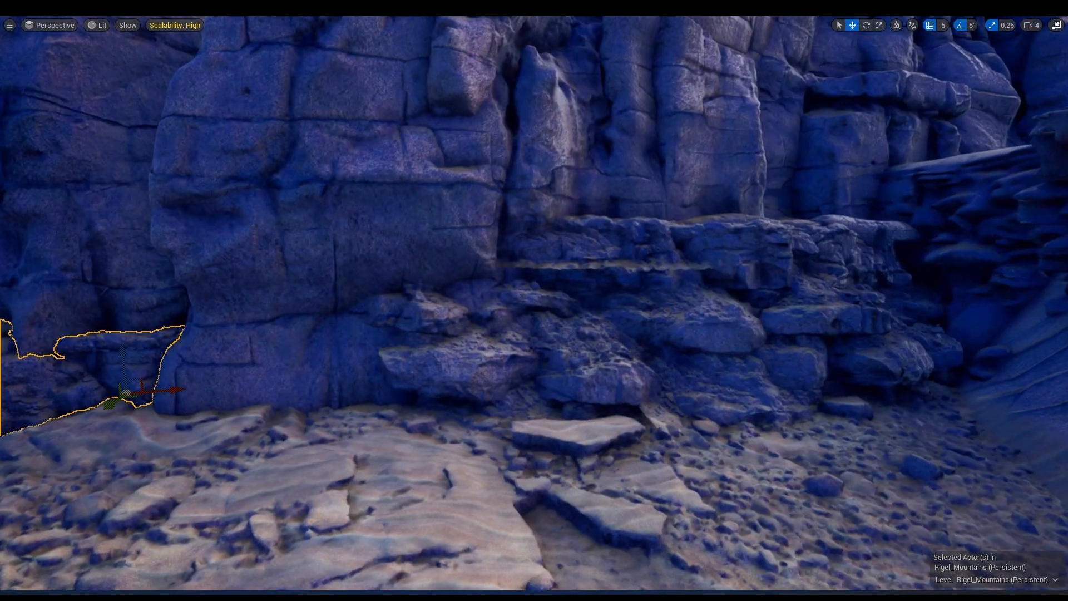
pyautogui.click(431, 270)
pyautogui.moveTo(432, 270)
pyautogui.mouseDown(button='right')
pyautogui.moveTo(523, 334)
pyautogui.moveTo(431, 270)
pyautogui.mouseUp(button='right')
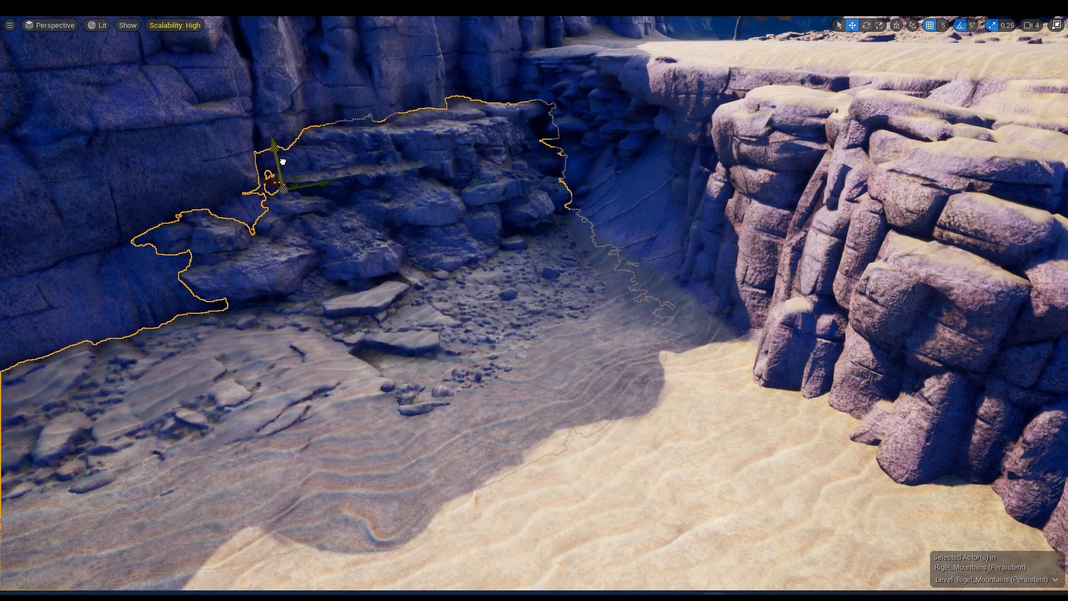
pyautogui.moveTo(283, 161); pyautogui.dragTo(356, 167, button='right')
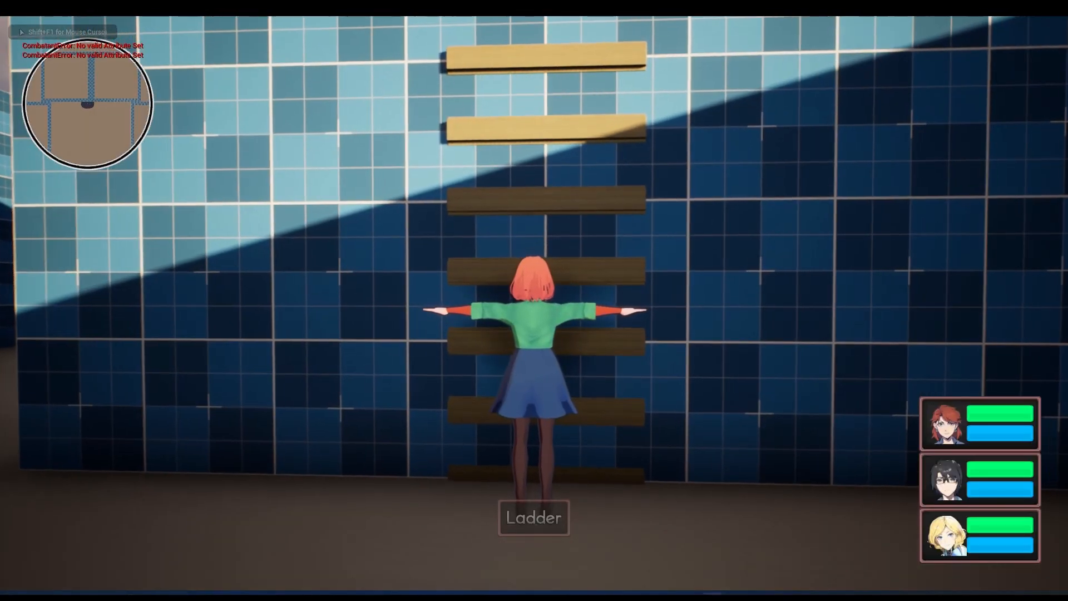
# Climb the ladder on the blue tiled wall with the red-haired character in the play session
pyautogui.press('w')
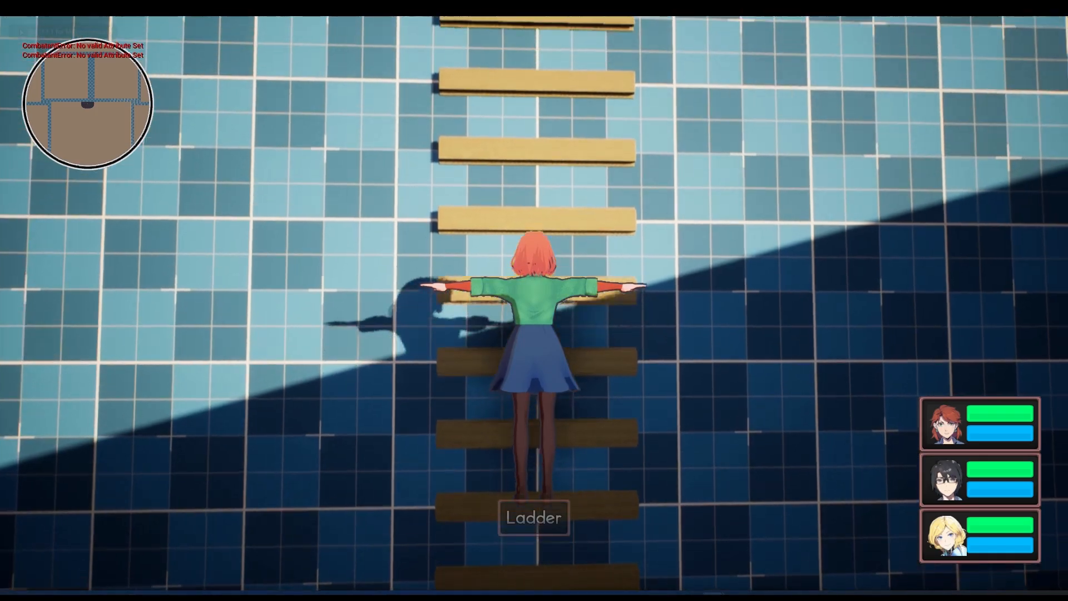
pyautogui.press('w')
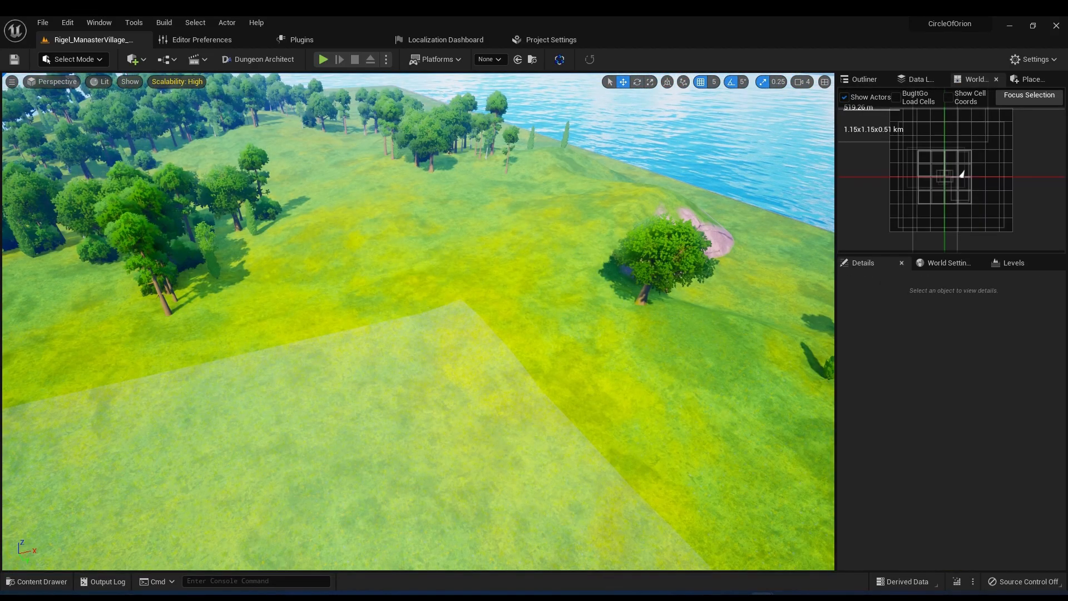
# Place a bp_GeoMesh_SplineBlock on the village grass, extend its spline into a many-cornered platform, and raise its height to about 466
pyautogui.click(333, 327)
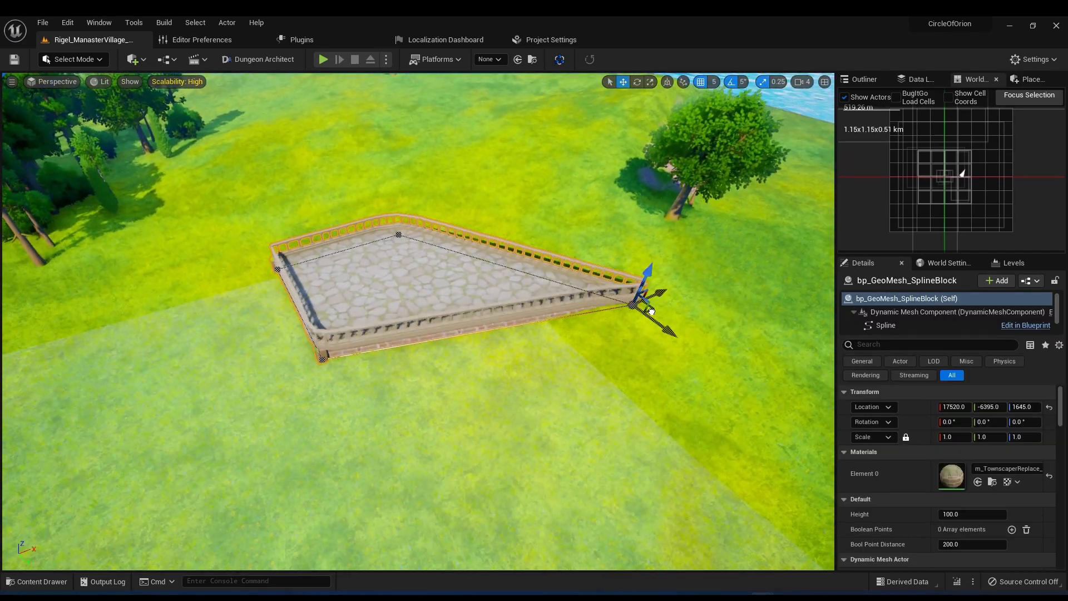
pyautogui.scroll(-3, 584, 547)
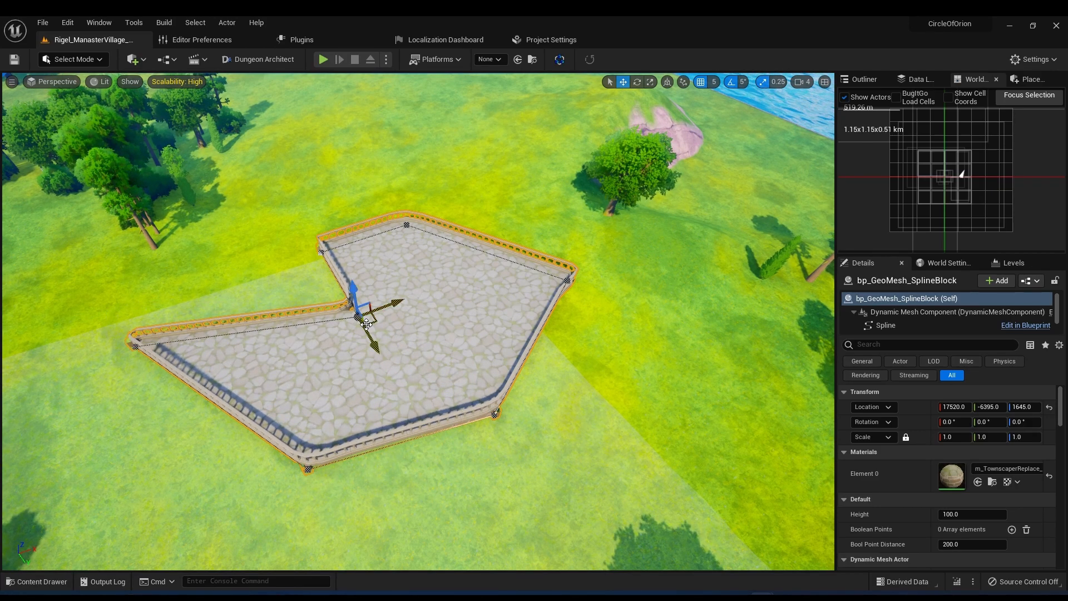
pyautogui.moveTo(334, 313); pyautogui.dragTo(550, 297, button='right')
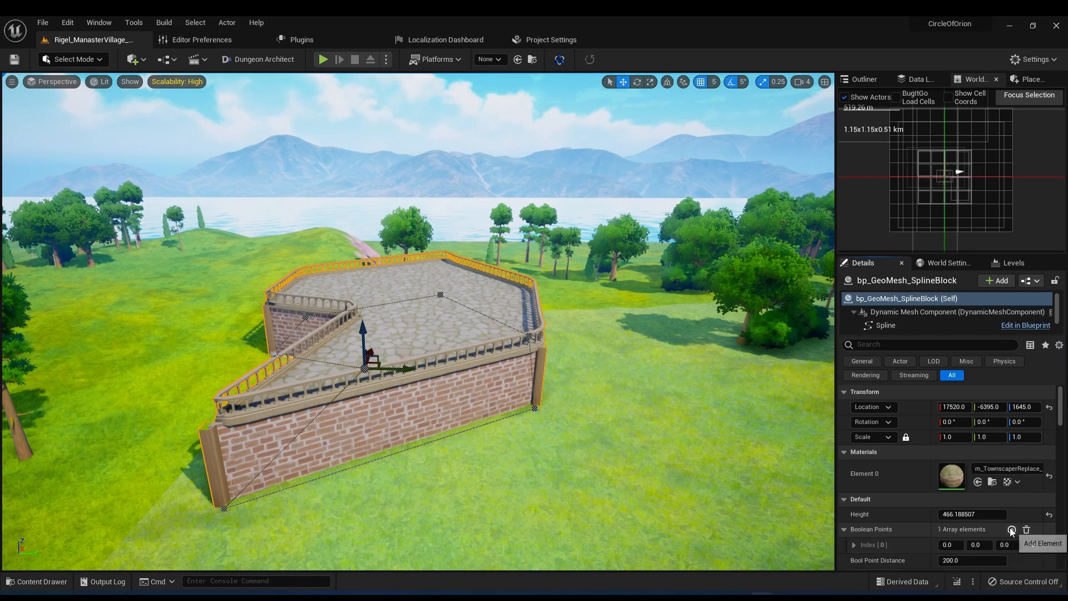
# Add one Boolean Points element to the spline block and position it near the base of the recessed brick wall
pyautogui.moveTo(417, 311); pyautogui.dragTo(326, 295, button='right')
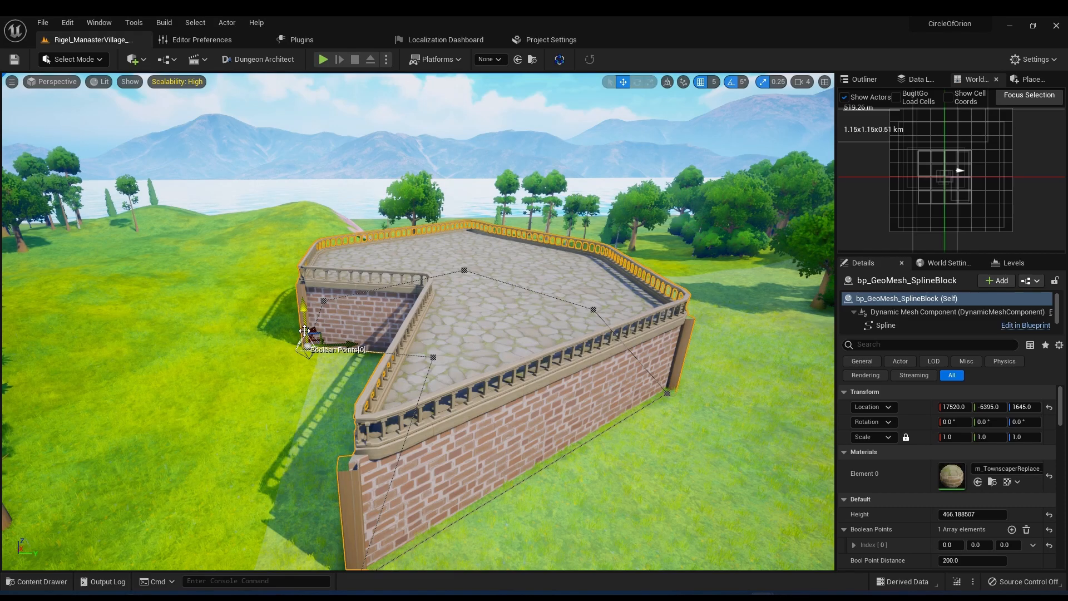
pyautogui.moveTo(301, 263); pyautogui.dragTo(300, 258)
pyautogui.moveTo(326, 319); pyautogui.dragTo(484, 320, button='right')
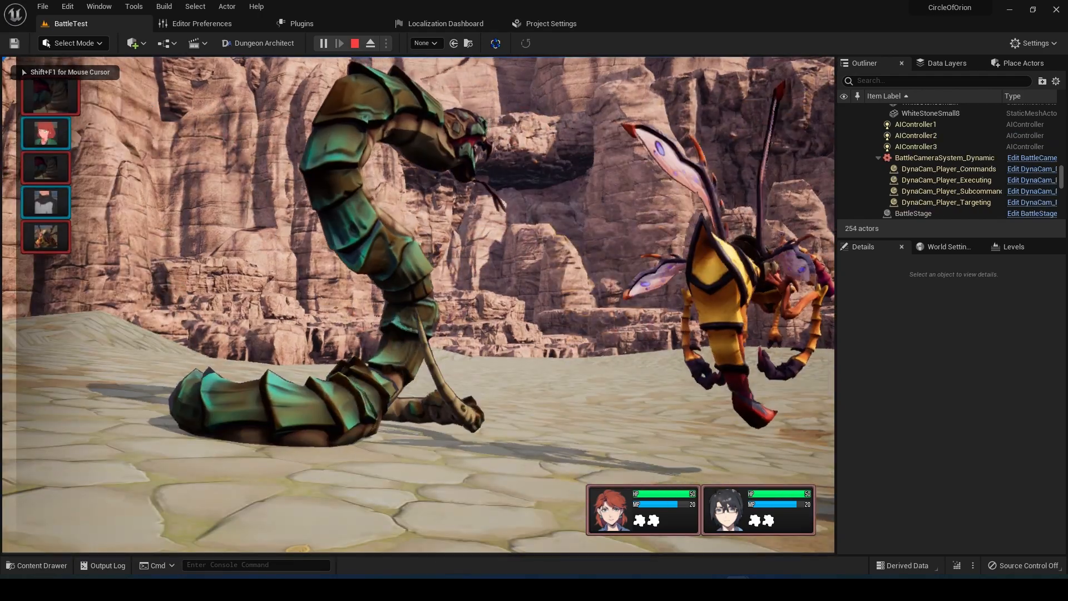
# Stop the BattleTest play session and start it again with the viewport in full-screen view
pyautogui.press('Escape')
pyautogui.press('F11')
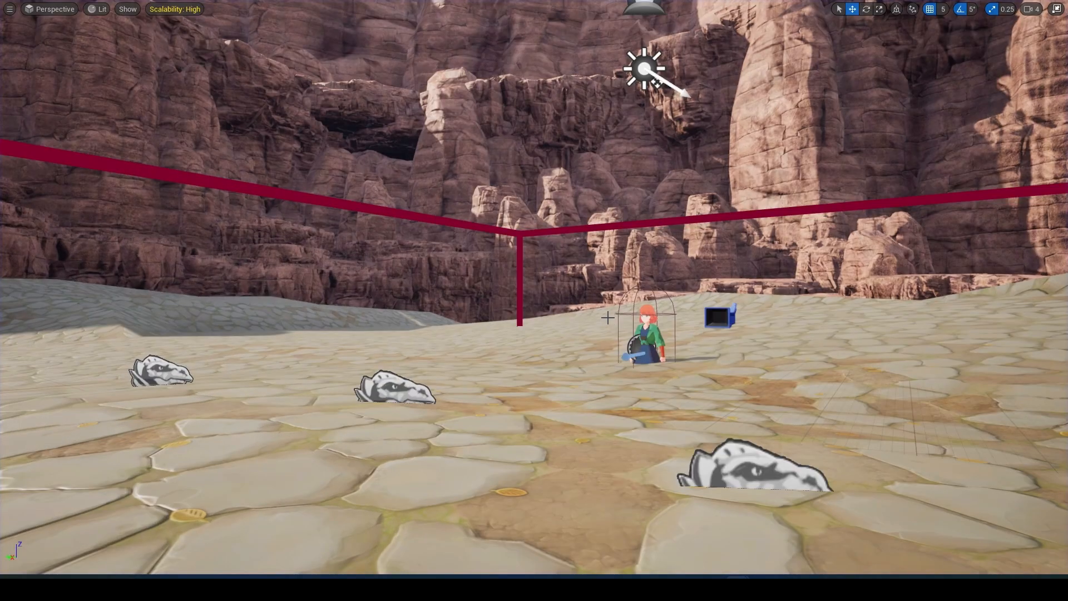
pyautogui.hotkey('alt', 'p')
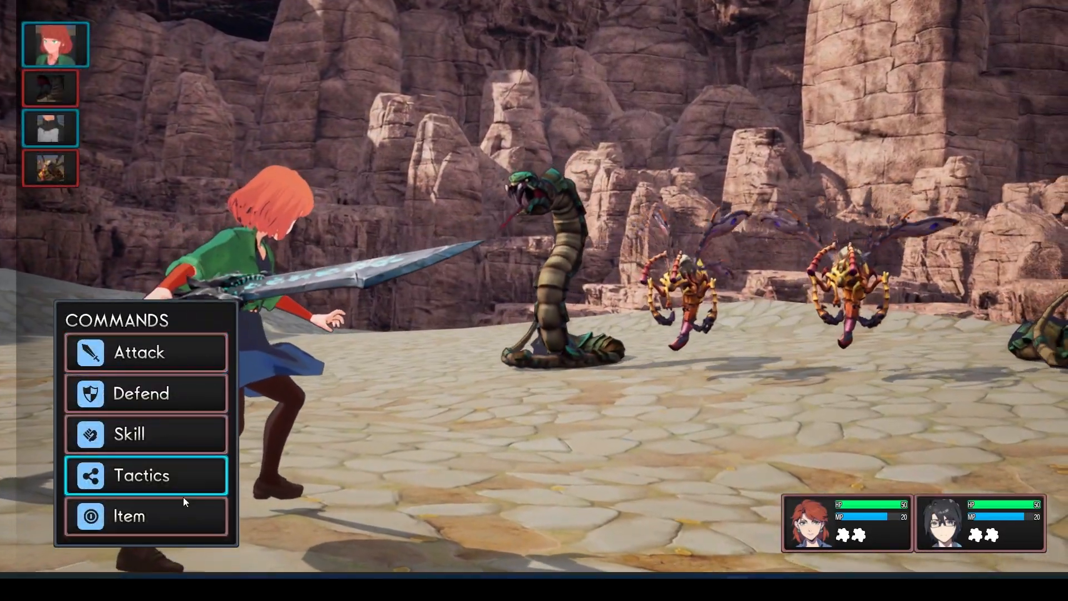
# Check the red-haired character's Tactics options, back out, and attack a Vazp enemy with her instead
pyautogui.click(188, 466)
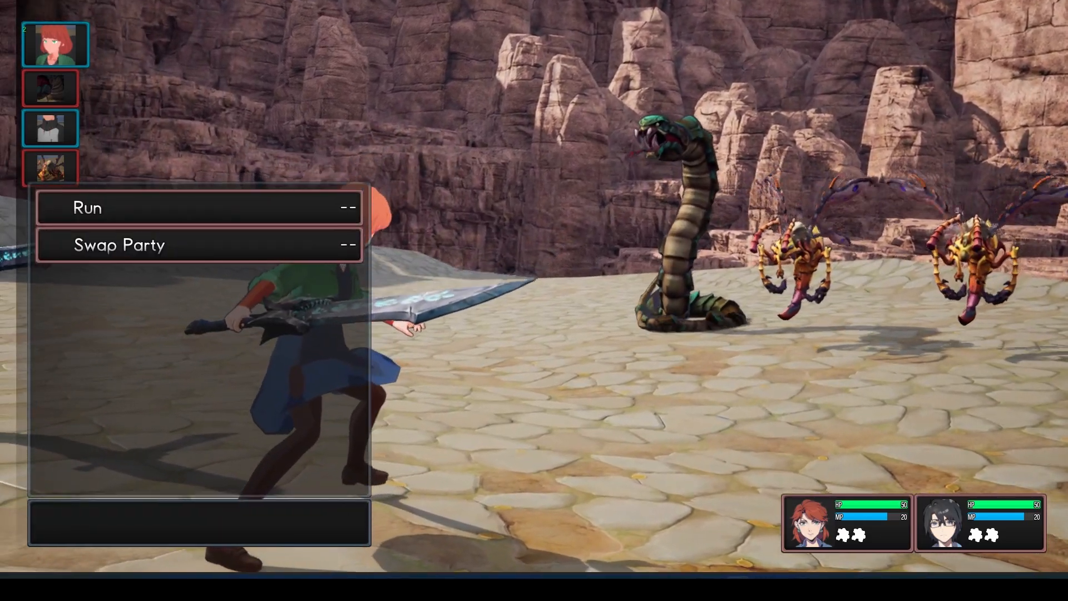
pyautogui.press('Escape')
pyautogui.click(223, 344)
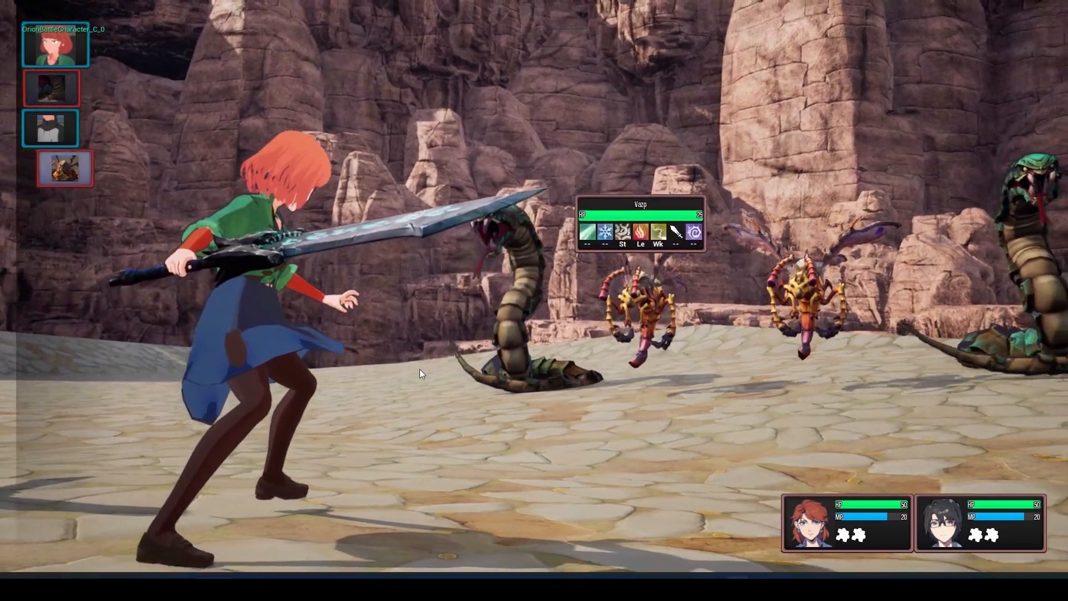
pyautogui.press('Left')
pyautogui.press('Return')
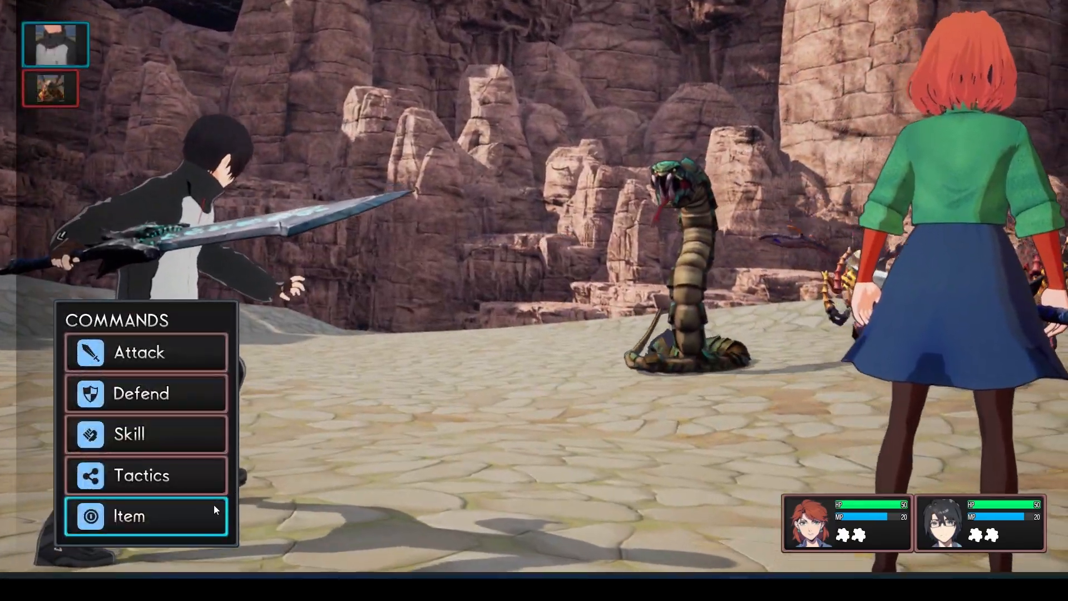
# Have the black-haired character use a Thunder Bomb item on the Vazp behind the red-haired character
pyautogui.click(213, 504)
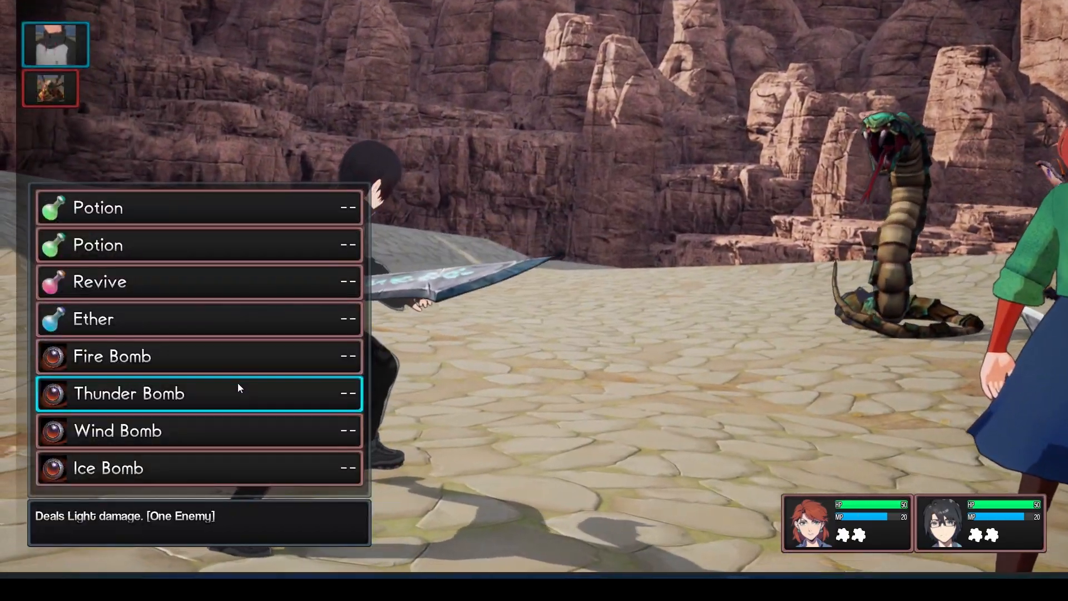
pyautogui.click(238, 388)
pyautogui.press('Right')
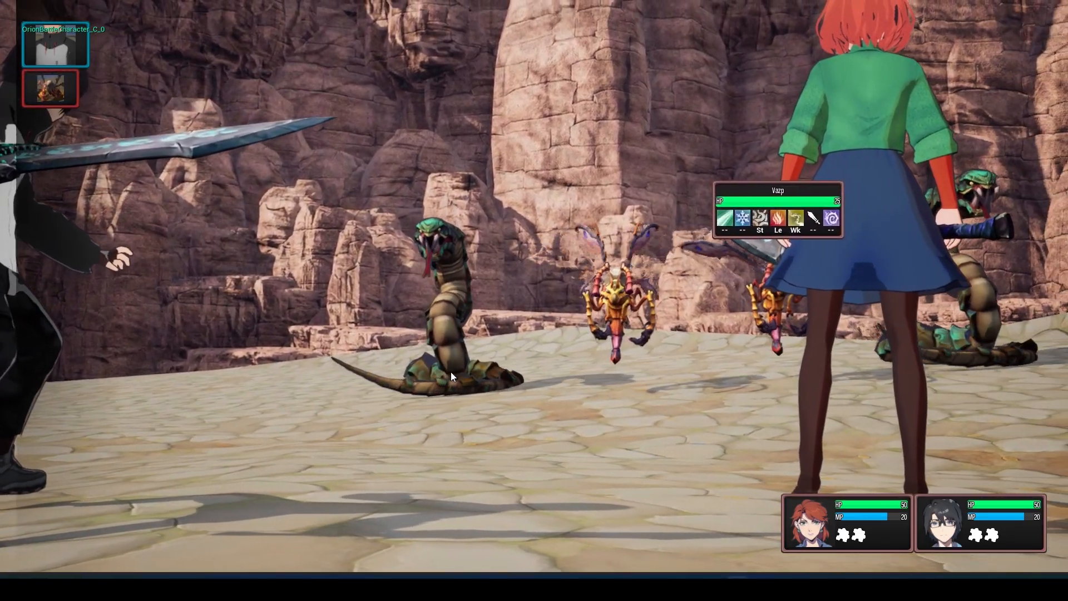
pyautogui.press('Return')
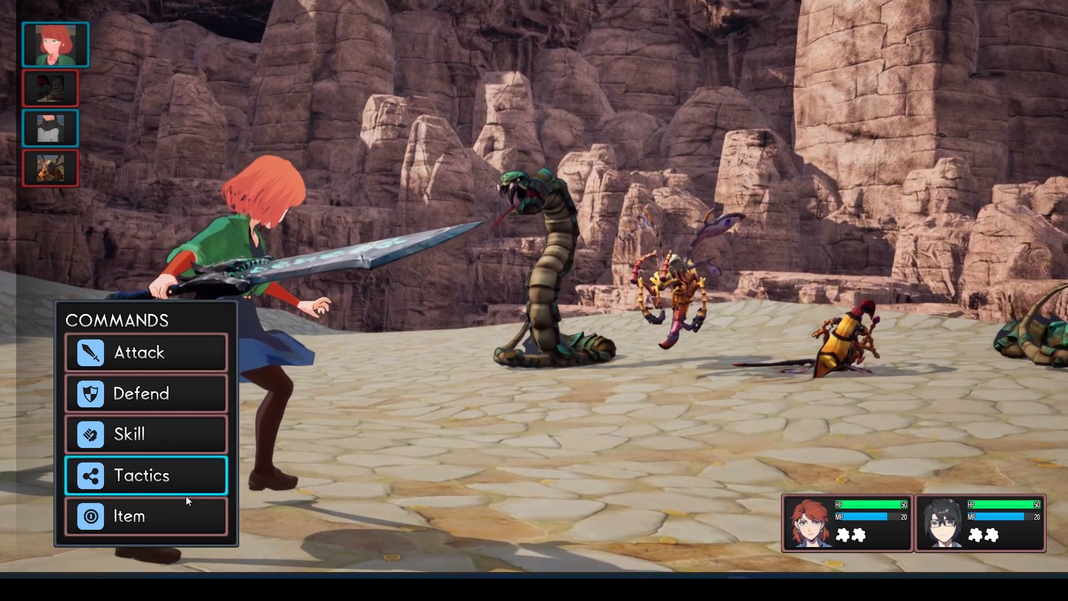
# Cast the Blizzard skill with the red-haired character against the enemies
pyautogui.click(182, 437)
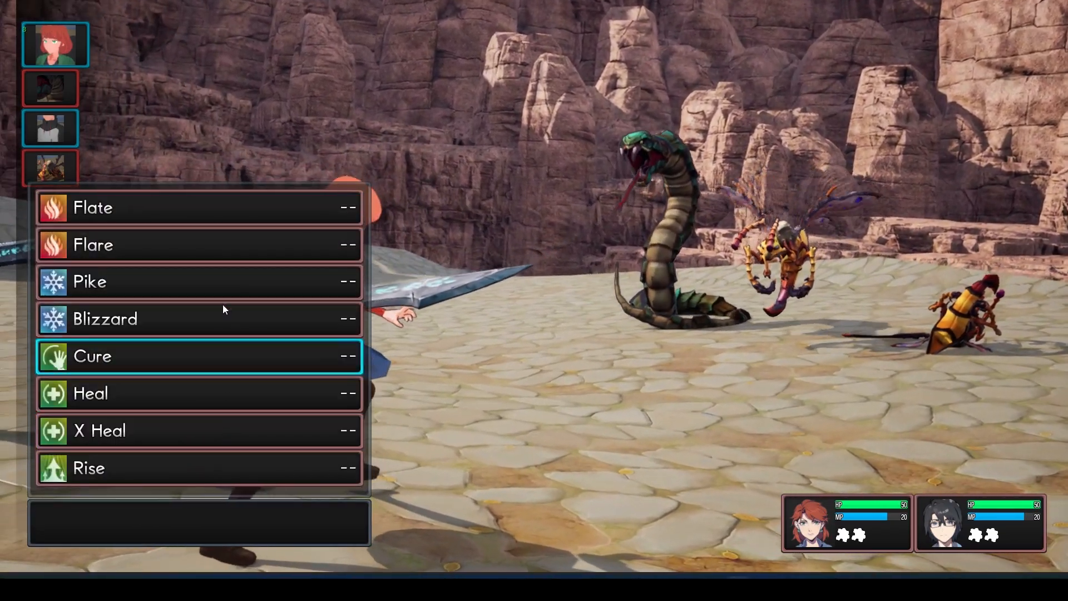
pyautogui.click(218, 313)
pyautogui.click(451, 370)
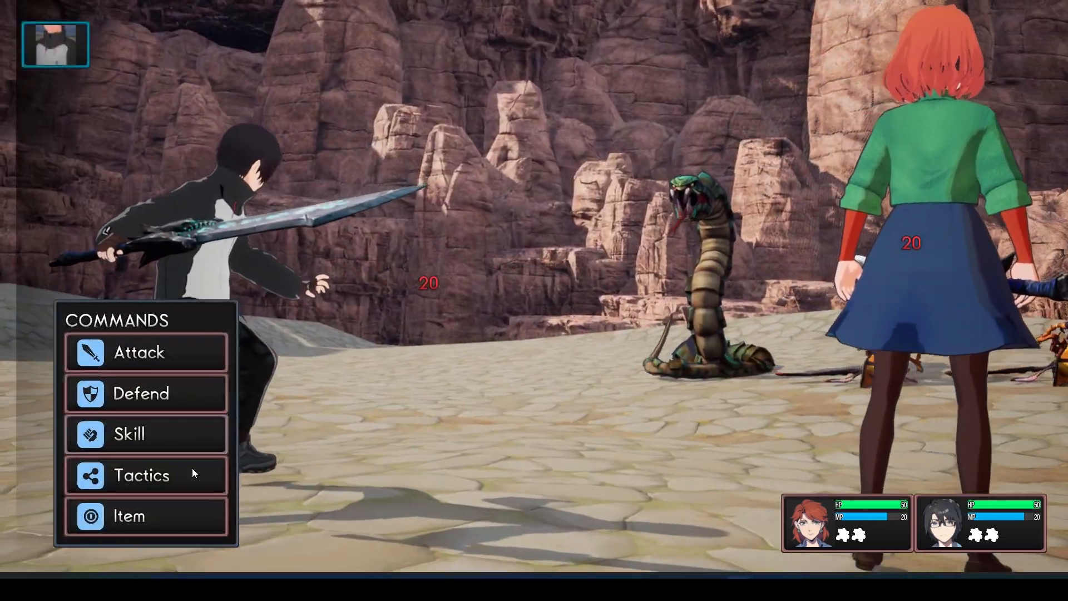
# Choose a skill for the black-haired character and use it on the Snake enemy
pyautogui.click(179, 434)
pyautogui.click(216, 280)
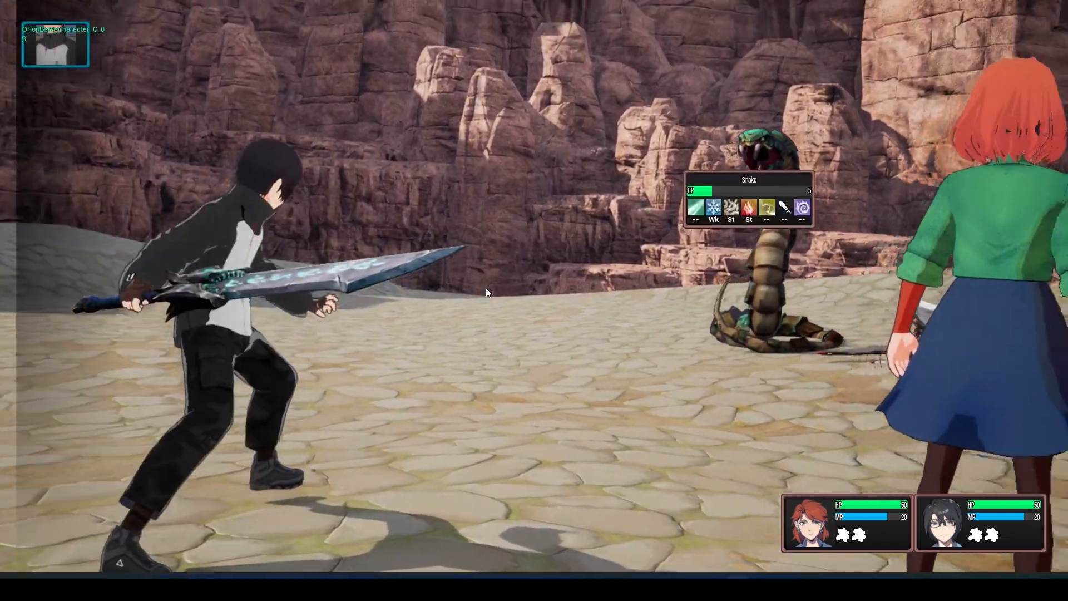
pyautogui.click(586, 305)
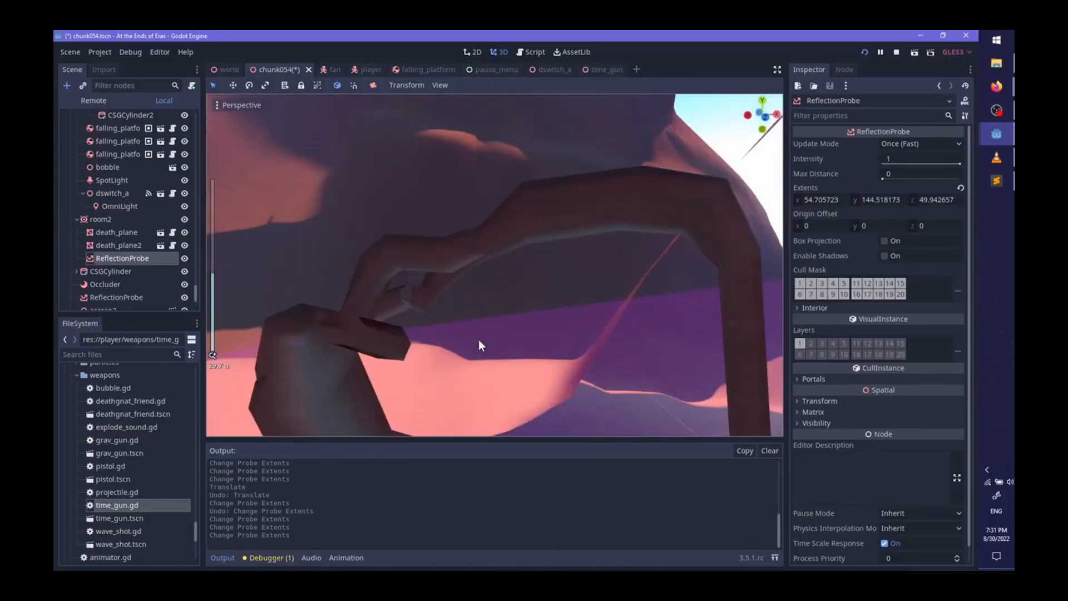
# Switch to the chunk054 scene in Godot Engine and view room2's ReflectionProbe and its surroundings from farther out
pyautogui.moveTo(479, 339); pyautogui.dragTo(532, 322, button='right')
pyautogui.moveTo(531, 321); pyautogui.dragTo(592, 144, button='middle')
pyautogui.scroll(-8, 592, 144)
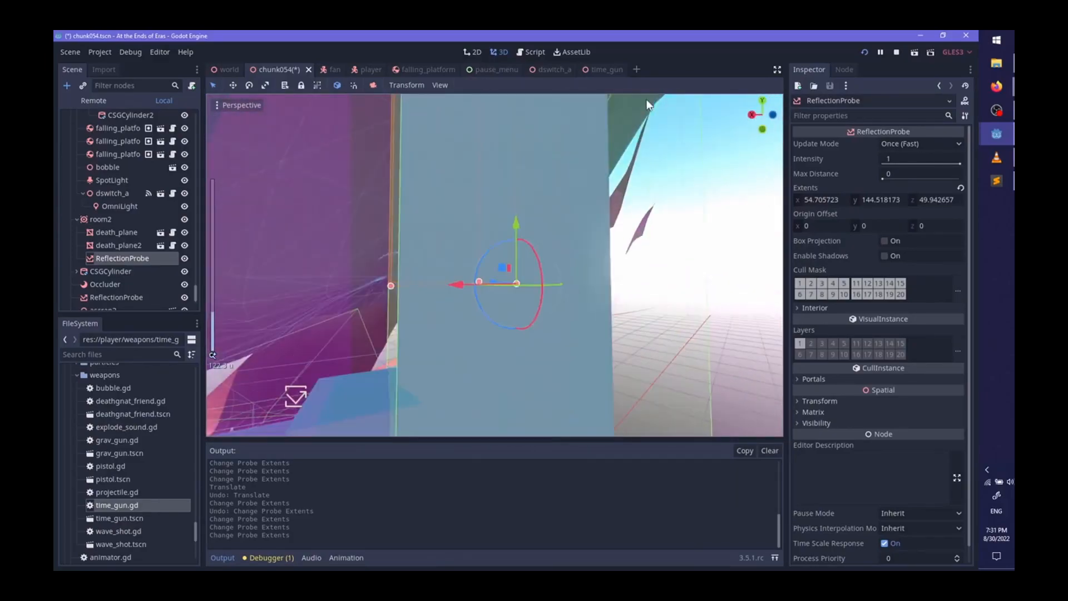